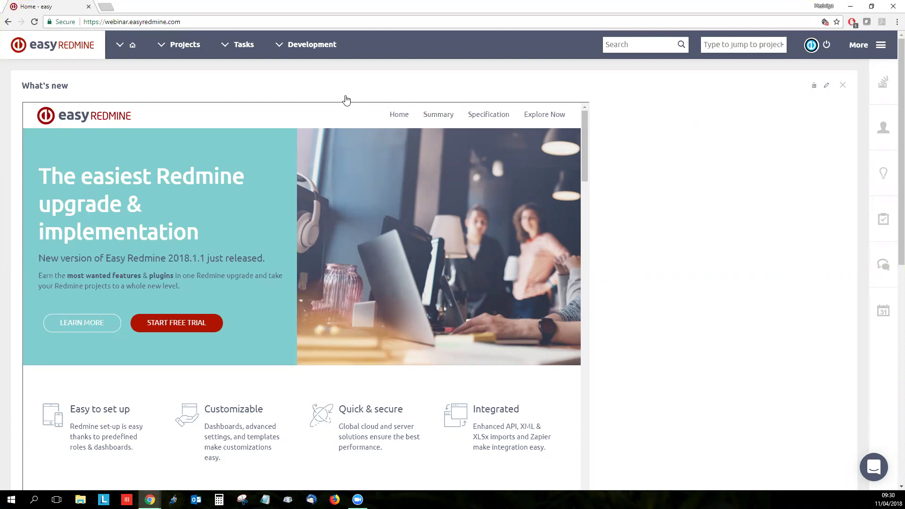
Examine the What's new module on the home page, covering the 2018.1.1 features and plugins down to the ER 2018 1.1 section.
scroll(594, 191, down, 5)
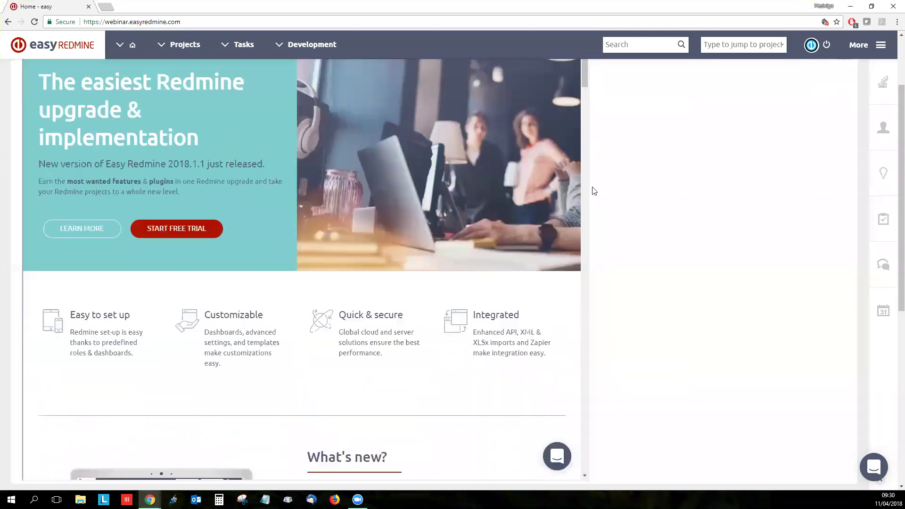
scroll(593, 191, up, 3)
scroll(289, 222, down, 7)
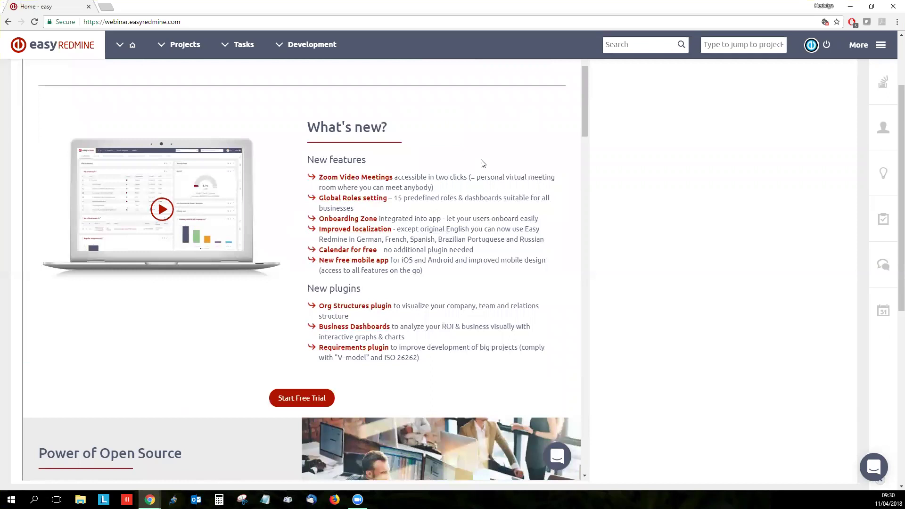
scroll(366, 279, up, 7)
scroll(121, 115, up, 2)
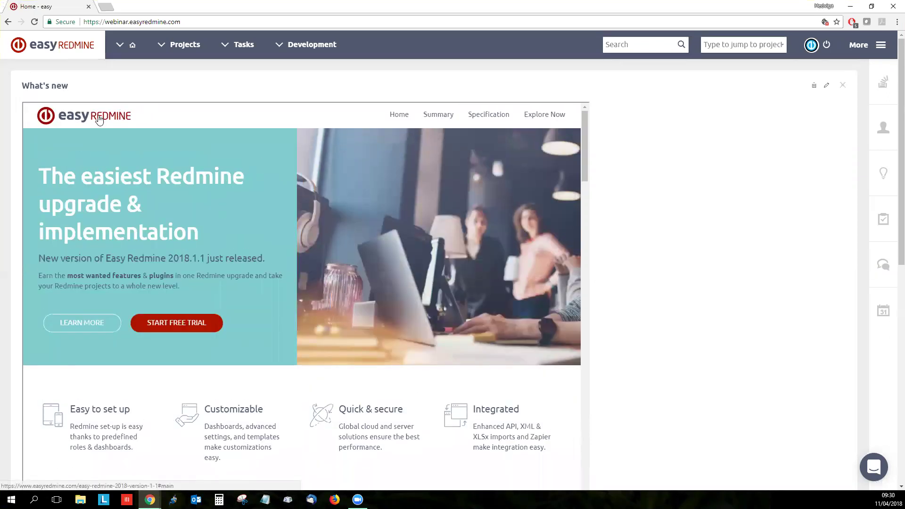
scroll(224, 211, down, 3)
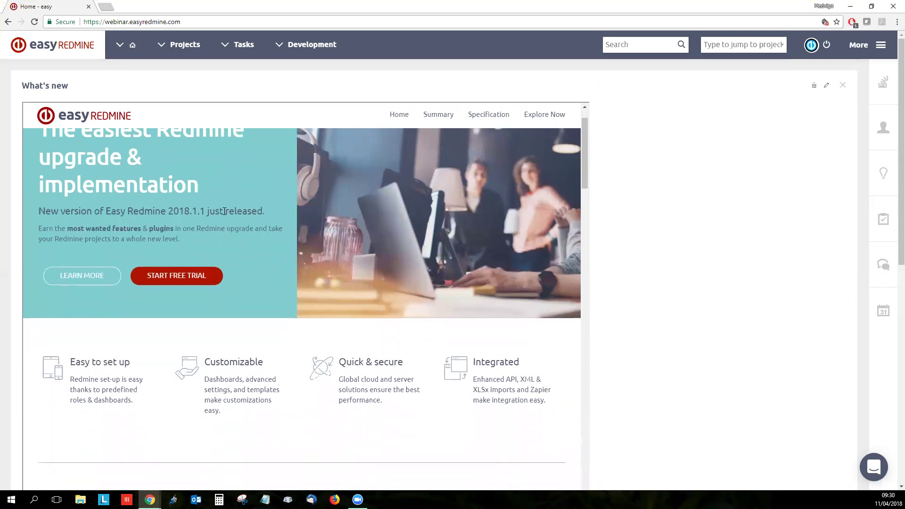
scroll(224, 211, down, 4)
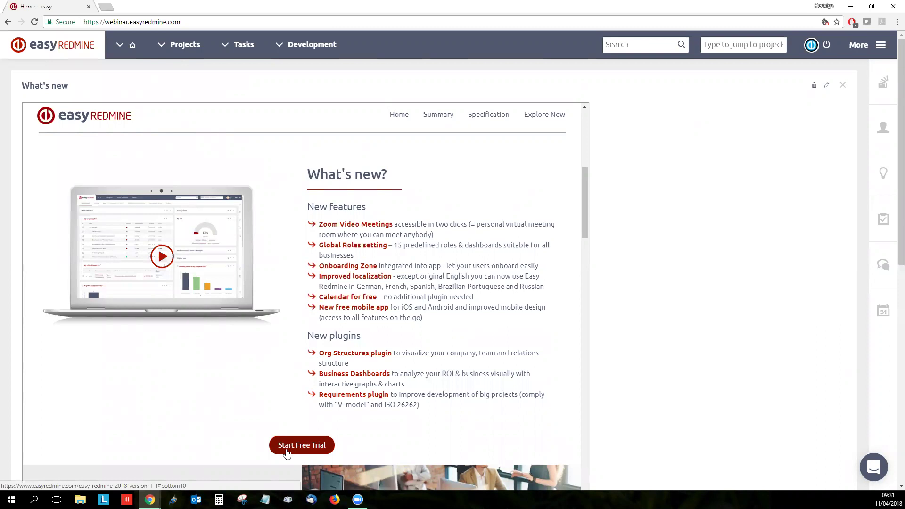
scroll(676, 365, down, 3)
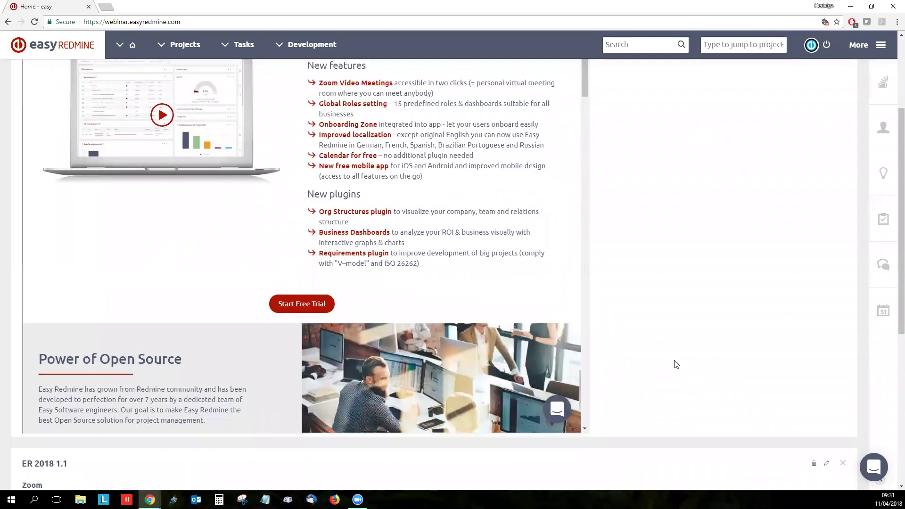
scroll(676, 365, down, 4)
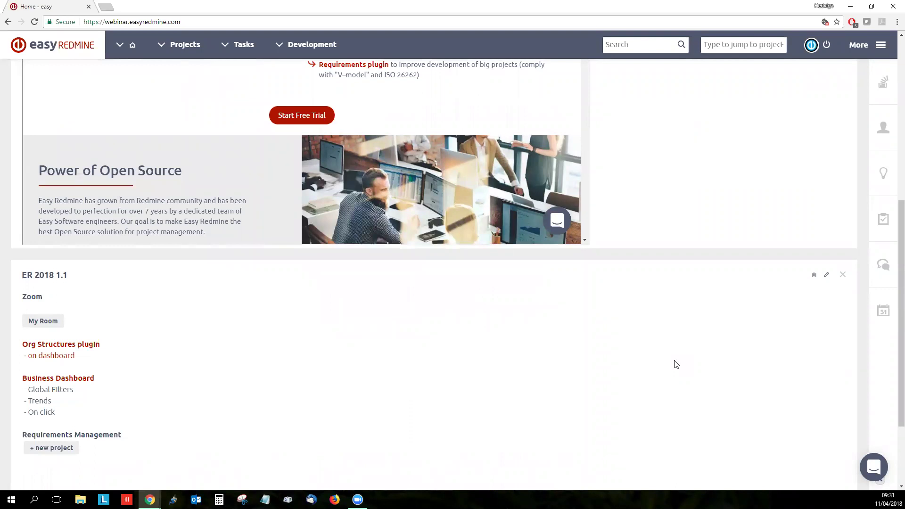
Open the day calendar, check the neighbouring day, and start a new meeting on April 11, 2018 from 11:30 to 13:00.
click(882, 312)
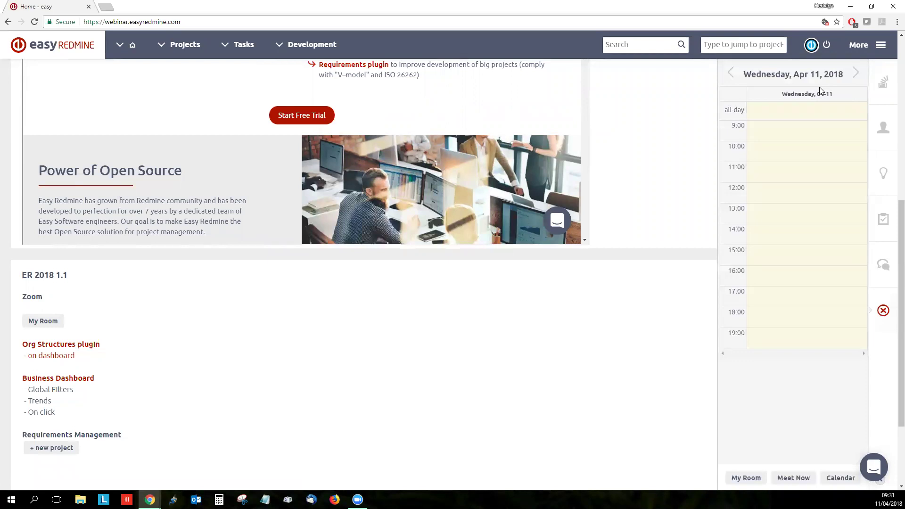
click(856, 73)
click(739, 79)
drag(795, 175, 795, 199)
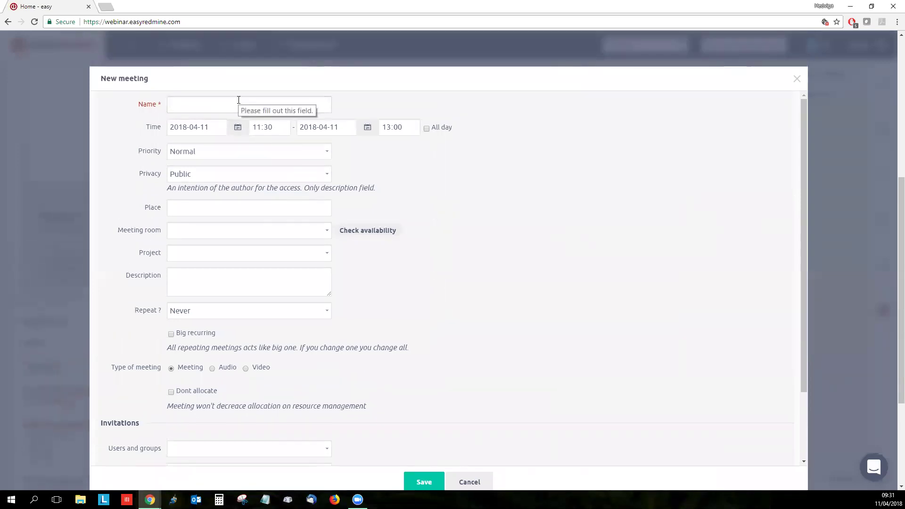
Set the new meeting's type to Video, trying the personal meeting room option on and back off.
scroll(283, 189, down, 1)
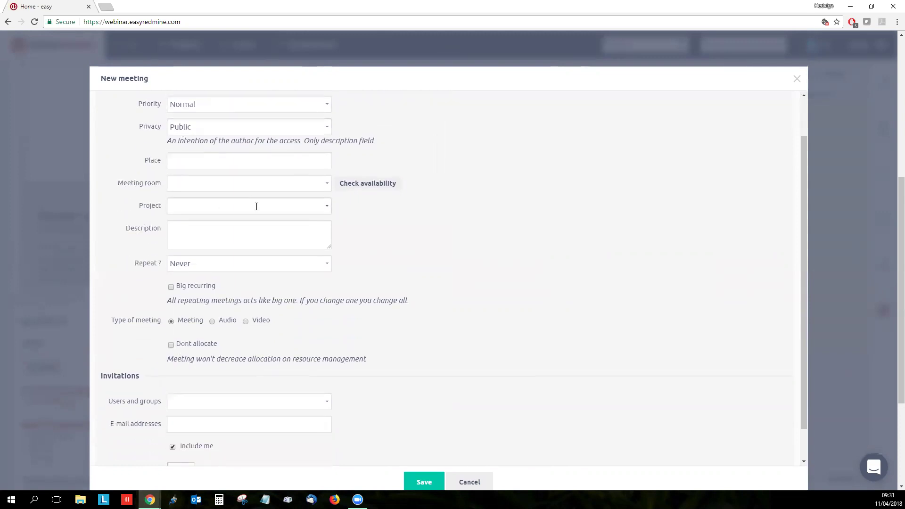
scroll(188, 273, down, 1)
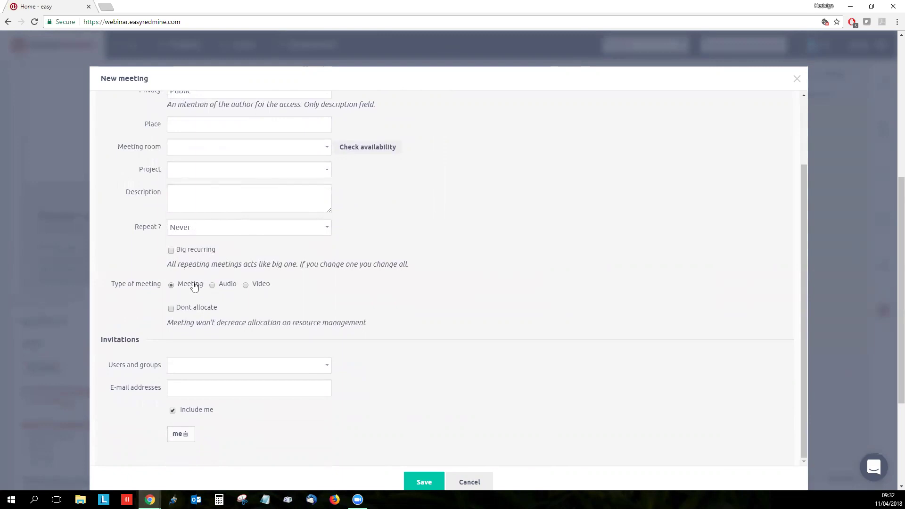
click(227, 288)
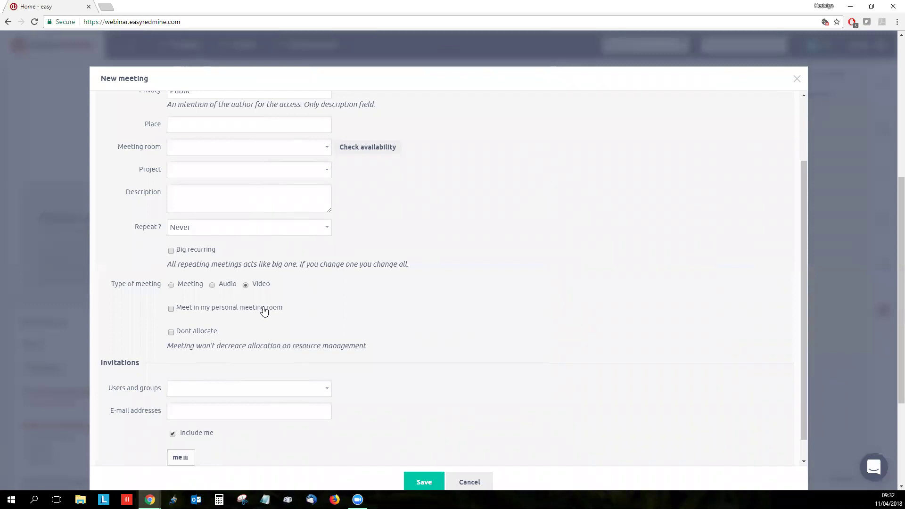
click(207, 311)
click(198, 308)
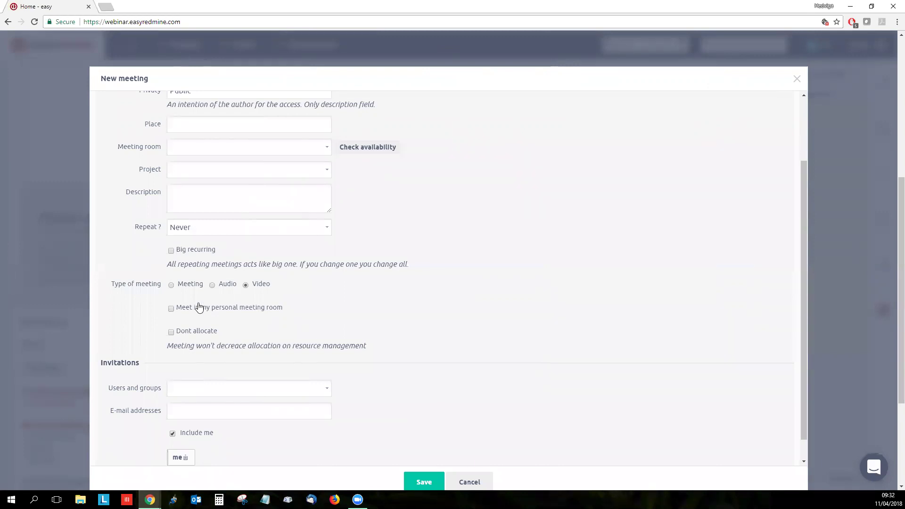
Try to invite a user to the video meeting, and discard the new meeting form without saving.
click(192, 395)
text(r)
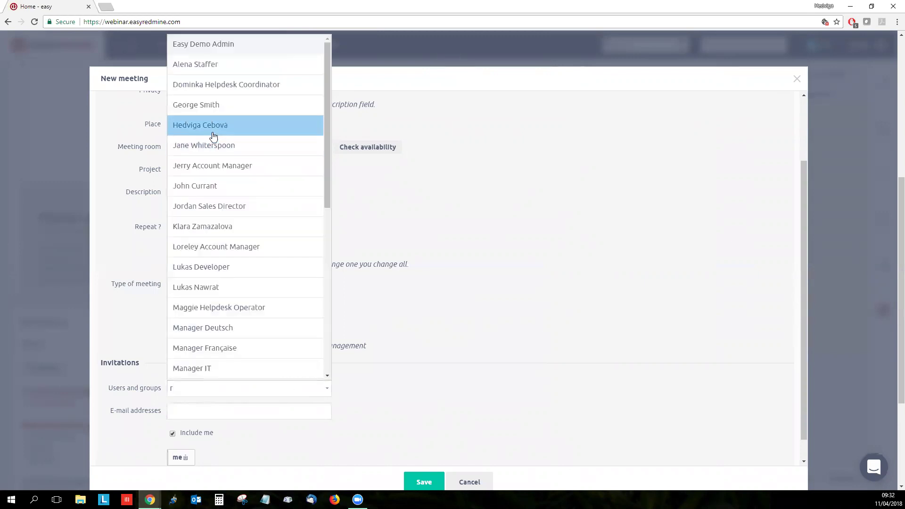
click(242, 129)
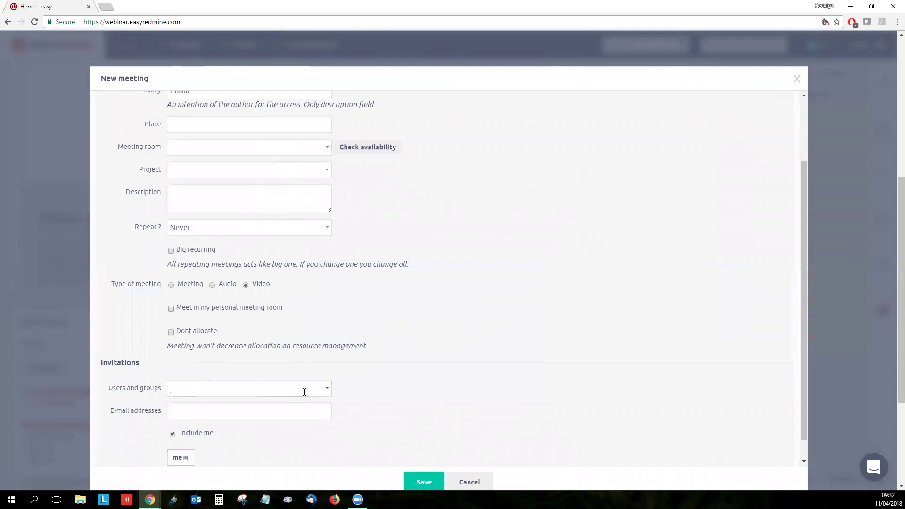
scroll(438, 389, up, 1)
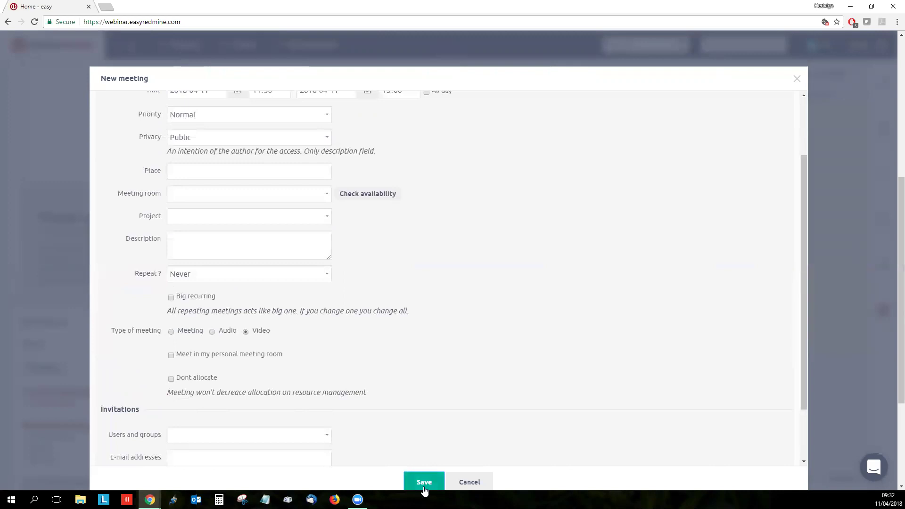
click(798, 81)
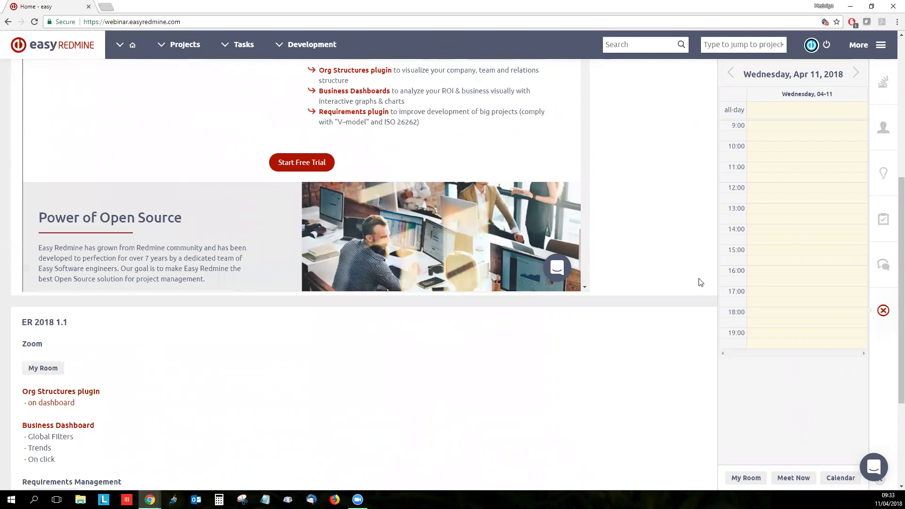
Try an instant Zoom meeting of type Video with Meet Now, and discard the form.
click(792, 477)
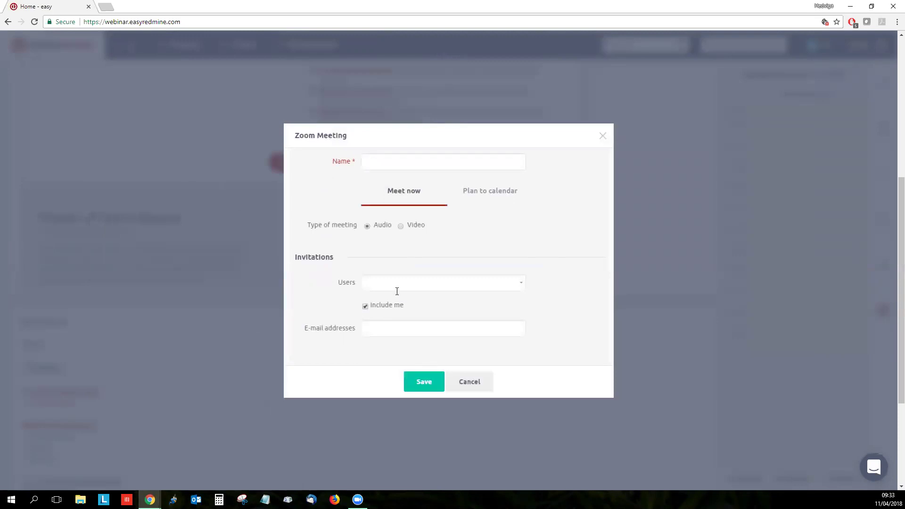
click(413, 228)
click(602, 138)
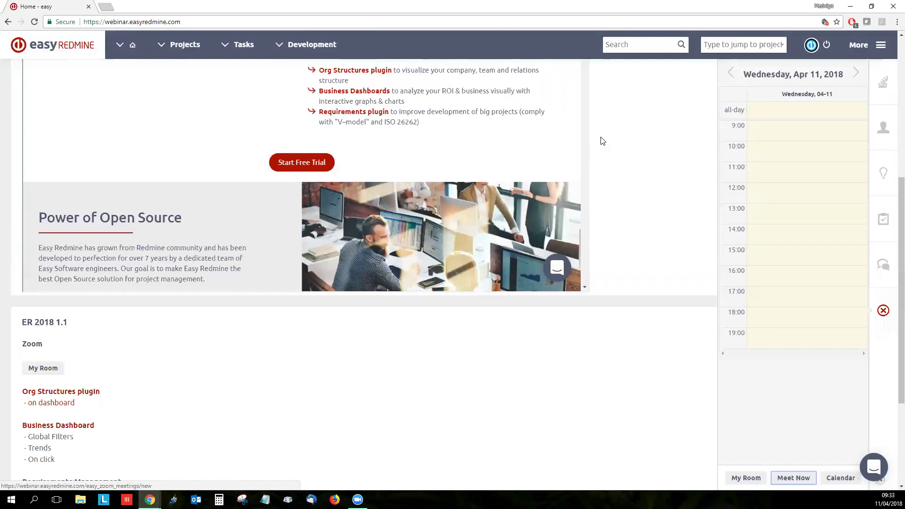
View the personal Zoom room's launch page and the full weekly meeting calendar, returning to the home page.
click(734, 479)
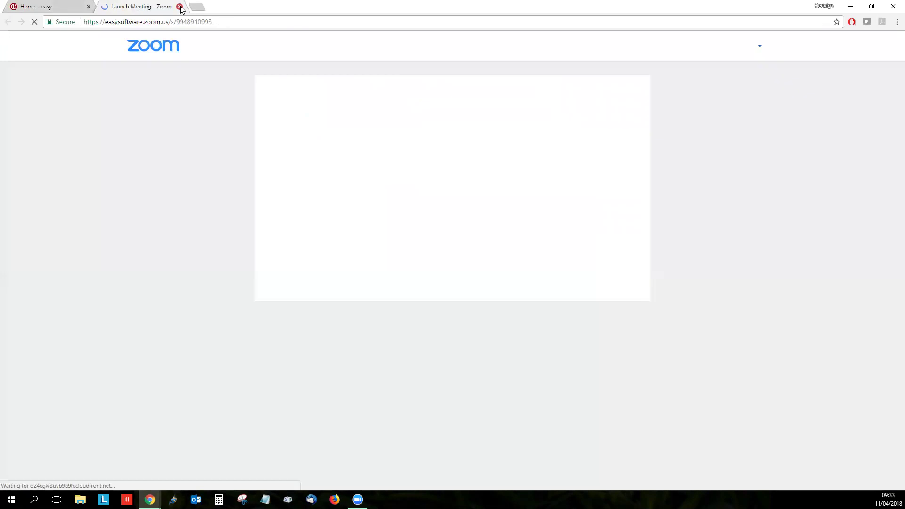
click(180, 6)
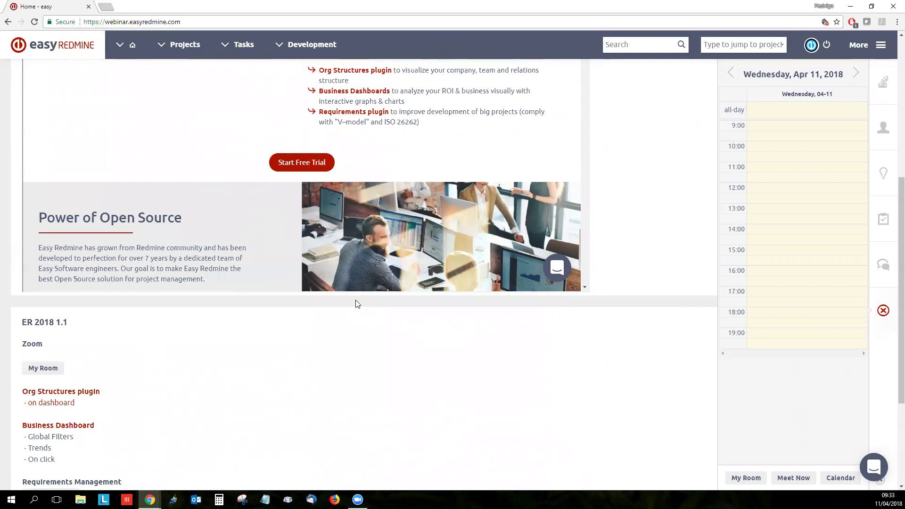
click(838, 479)
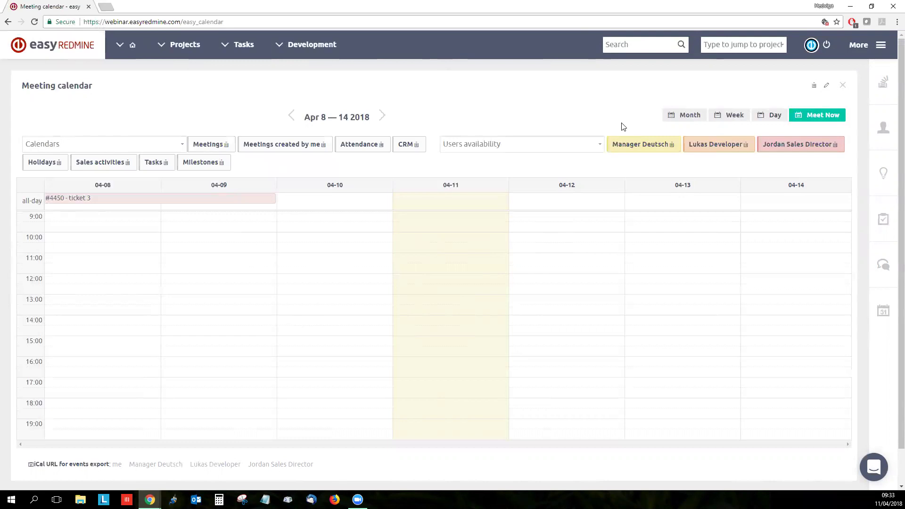
click(8, 23)
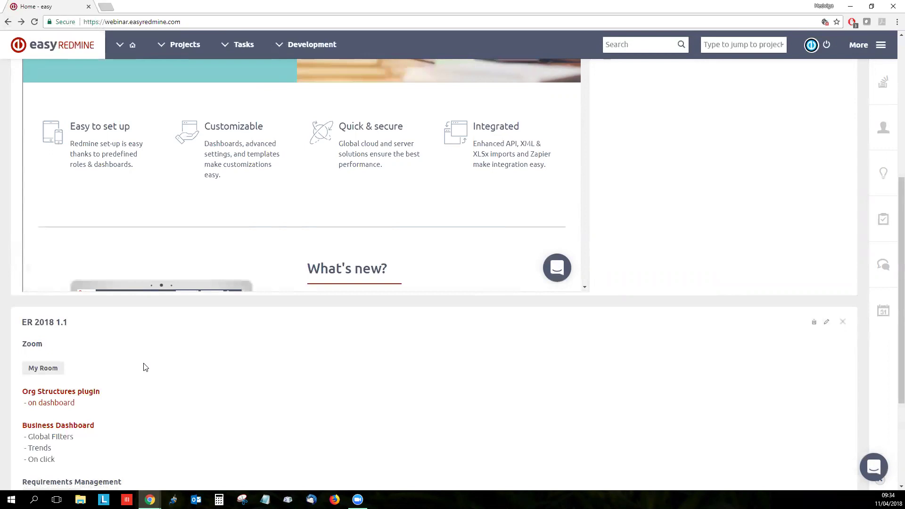
Open the Zoom usage statistics, review the trial minutes, and list the minutes used by each user.
click(880, 45)
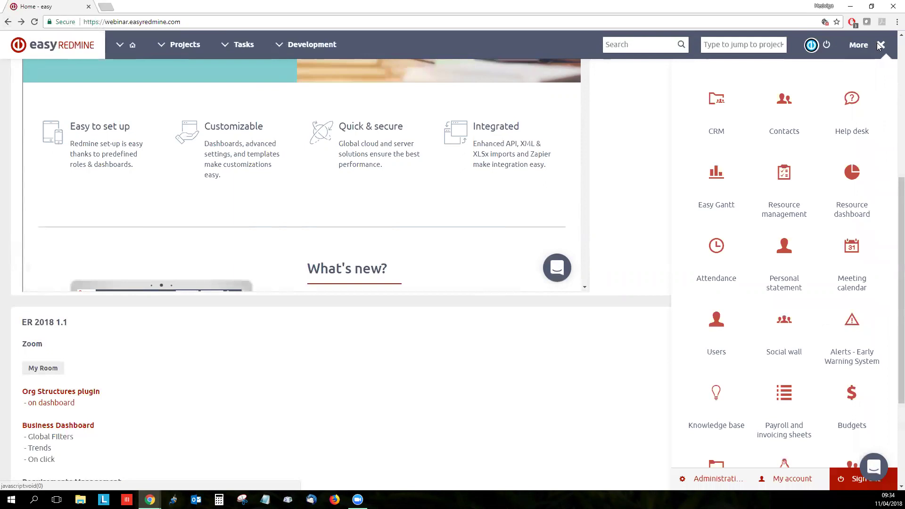
mouse_move(878, 306)
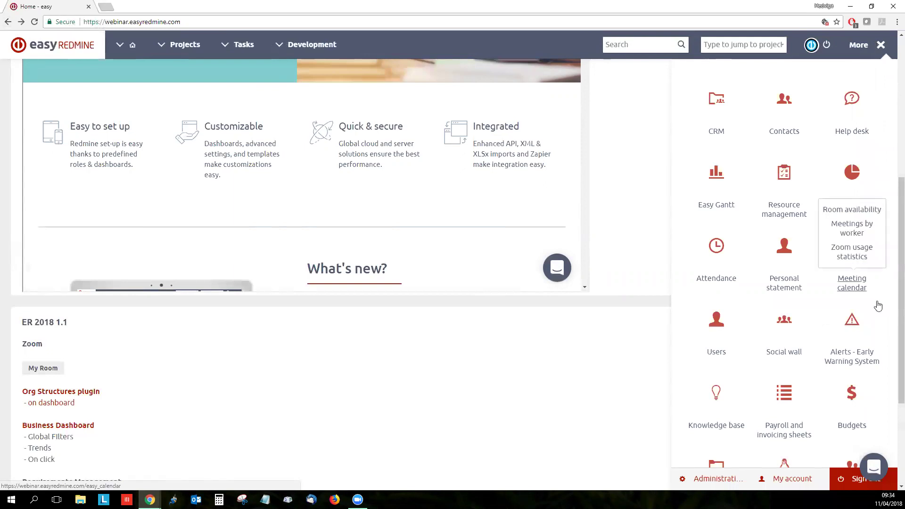
click(859, 257)
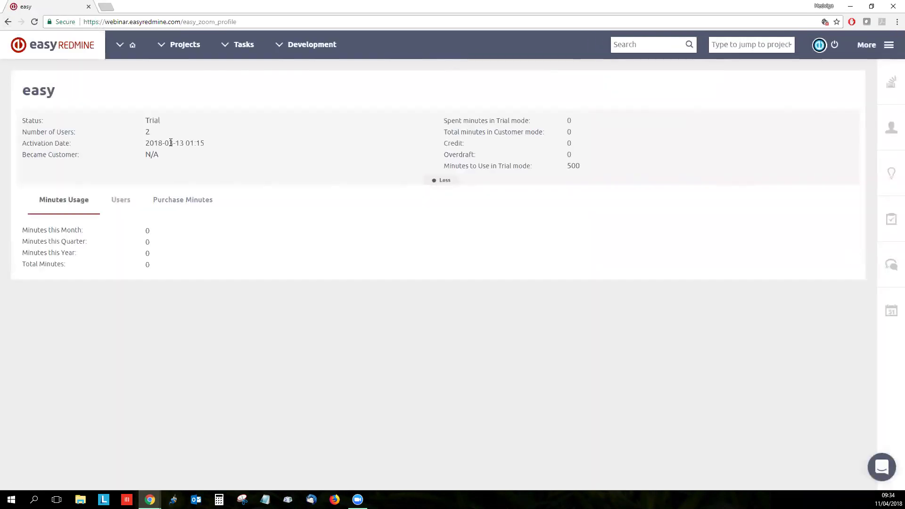
drag(566, 166, 607, 168)
click(122, 200)
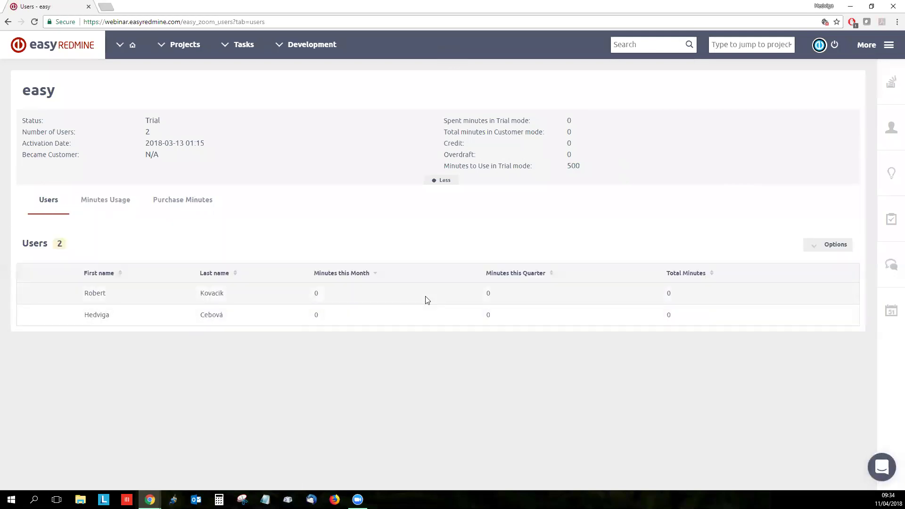
Examine the Purchase Minutes calculator, including the number of minutes, the discount, automatic charging and the payment options.
click(216, 212)
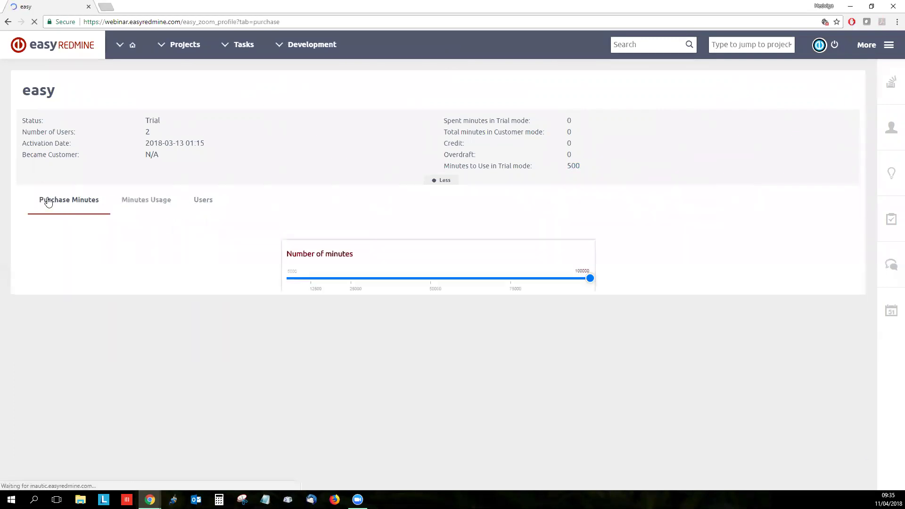
scroll(231, 315, down, 2)
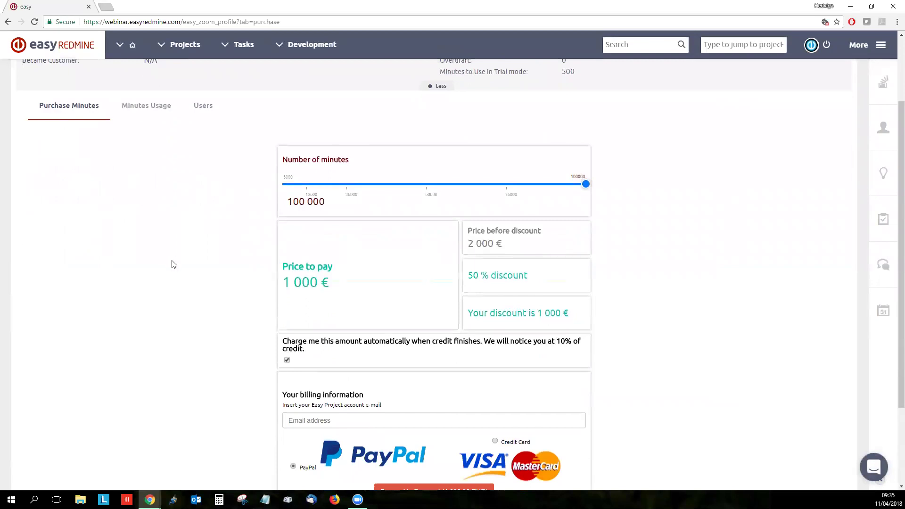
scroll(172, 264, down, 2)
scroll(173, 264, up, 1)
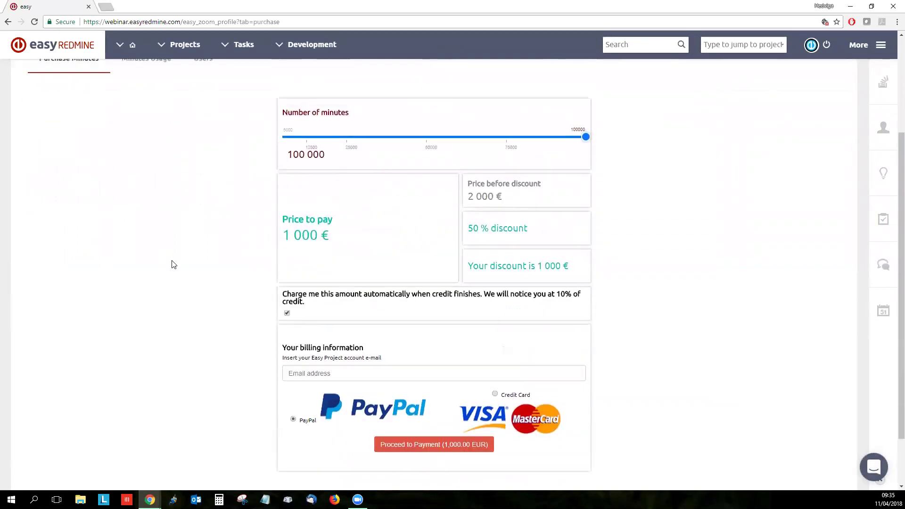
drag(581, 140, 593, 157)
scroll(223, 291, down, 2)
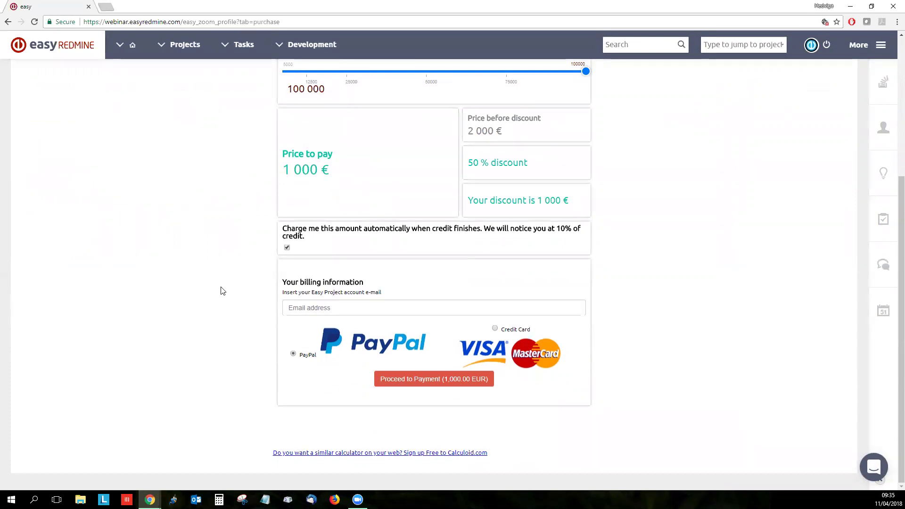
scroll(222, 291, up, 1)
scroll(222, 291, up, 3)
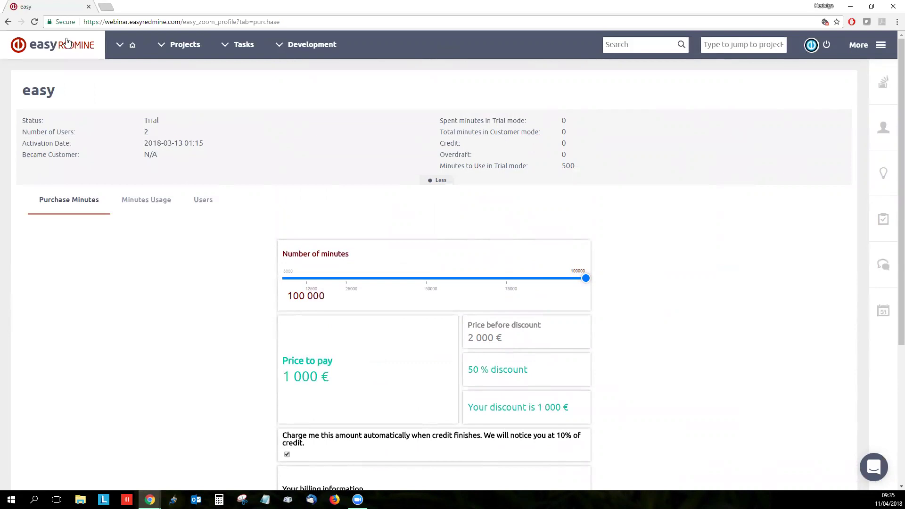
Leave the Zoom usage statistics and show the ER 2018 1.1 section of the home page.
click(8, 22)
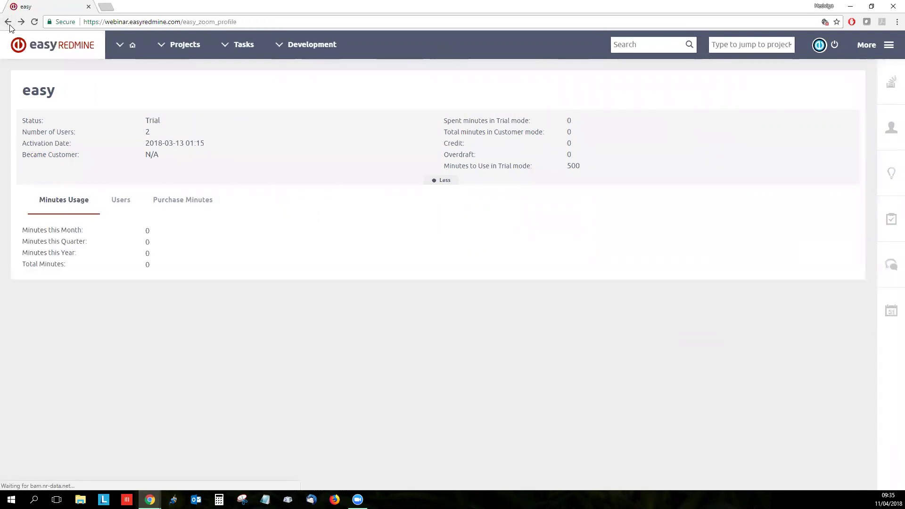
click(129, 44)
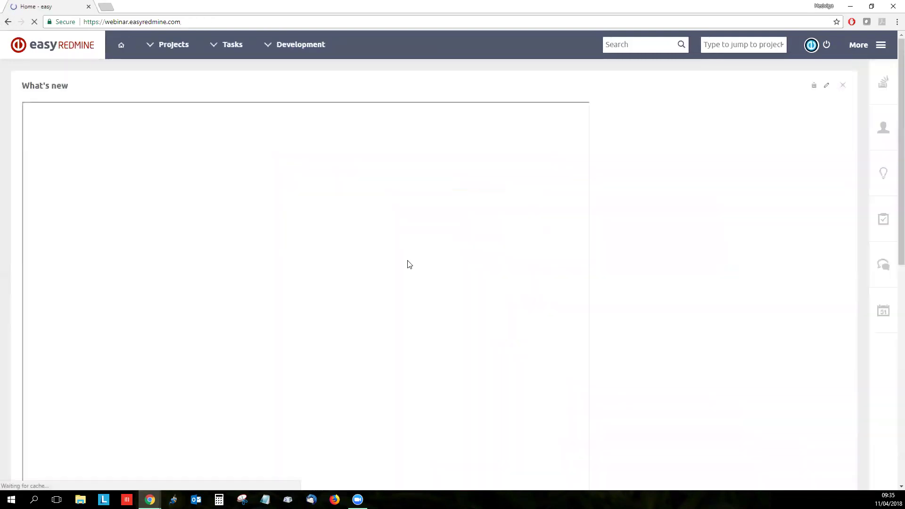
scroll(693, 335, down, 9)
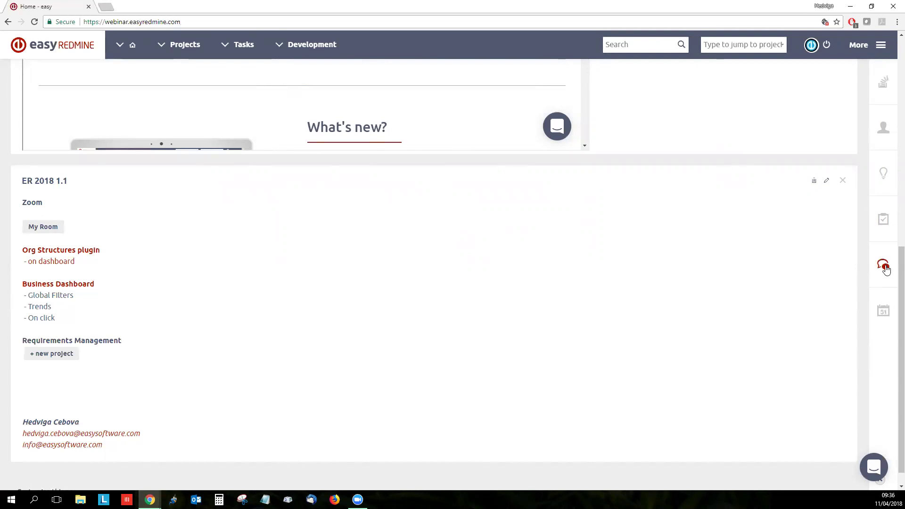
View a colleague's chat conversation from the sidebar, and close the chat.
click(884, 266)
click(797, 115)
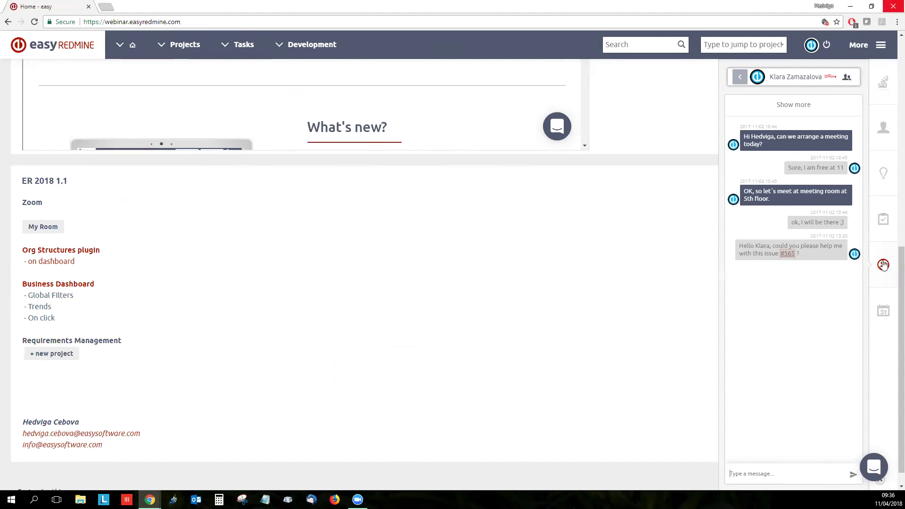
click(883, 265)
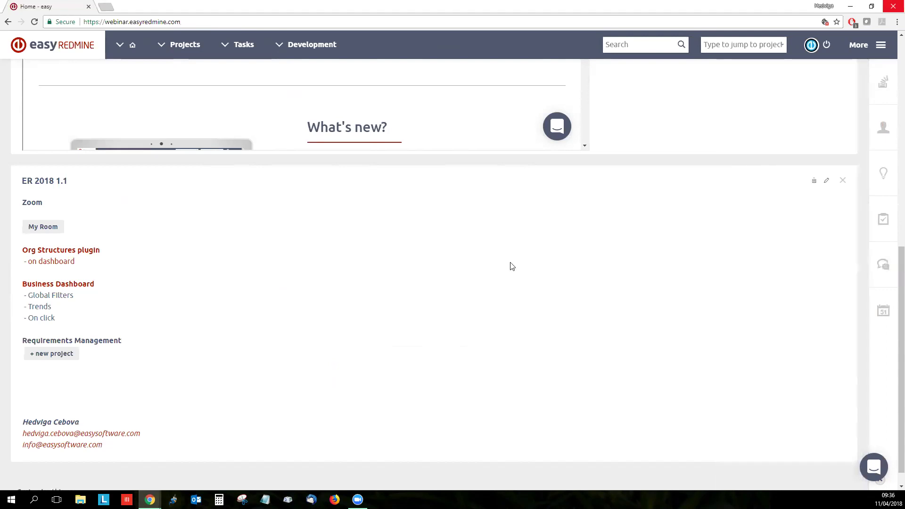
Find the New features list in the What's new section and view the Global Roles setting description with its user types and permissions table.
scroll(512, 266, up, 4)
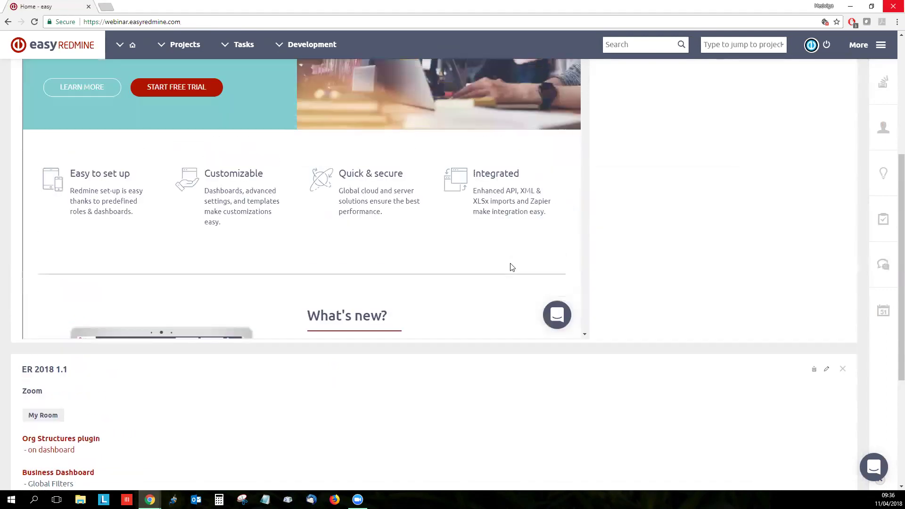
scroll(512, 267, up, 5)
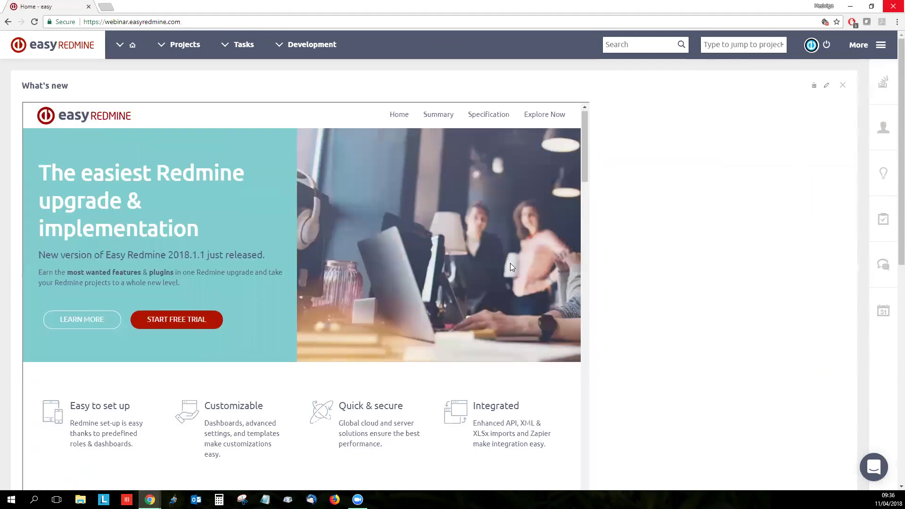
scroll(512, 267, down, 2)
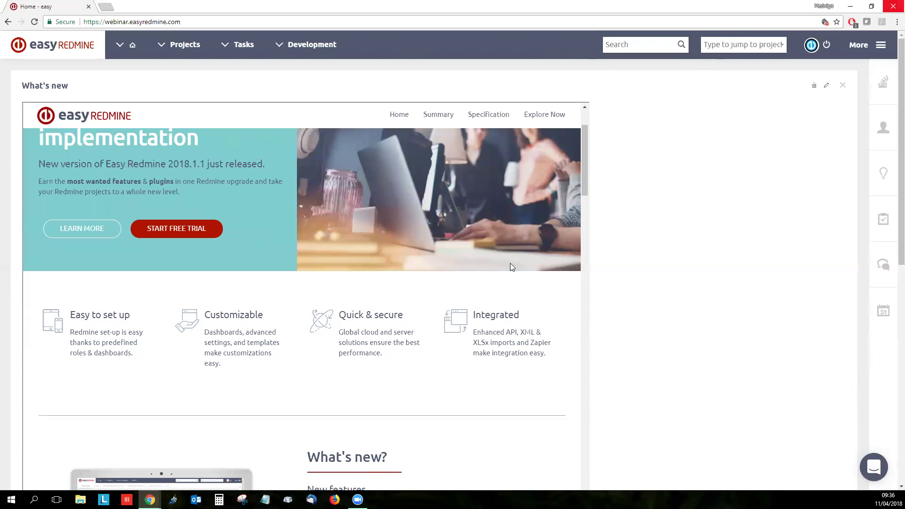
scroll(511, 264, down, 4)
scroll(513, 267, down, 2)
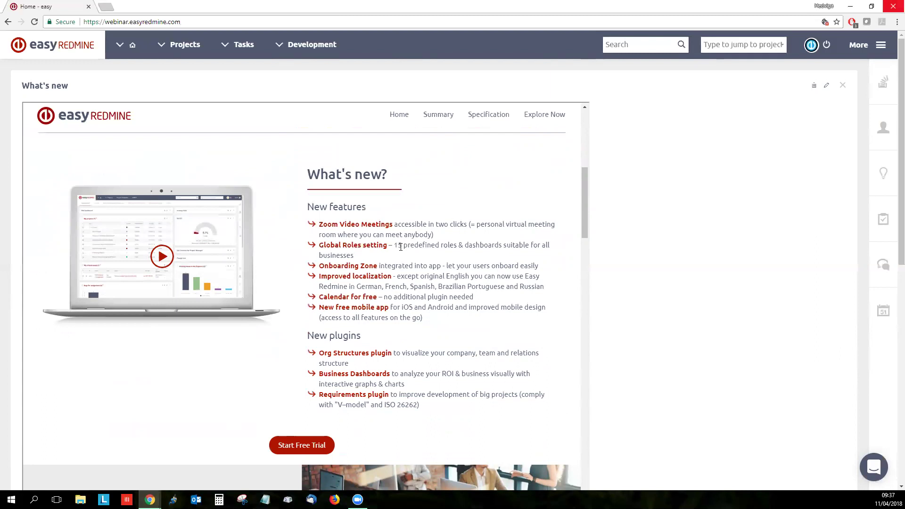
click(362, 249)
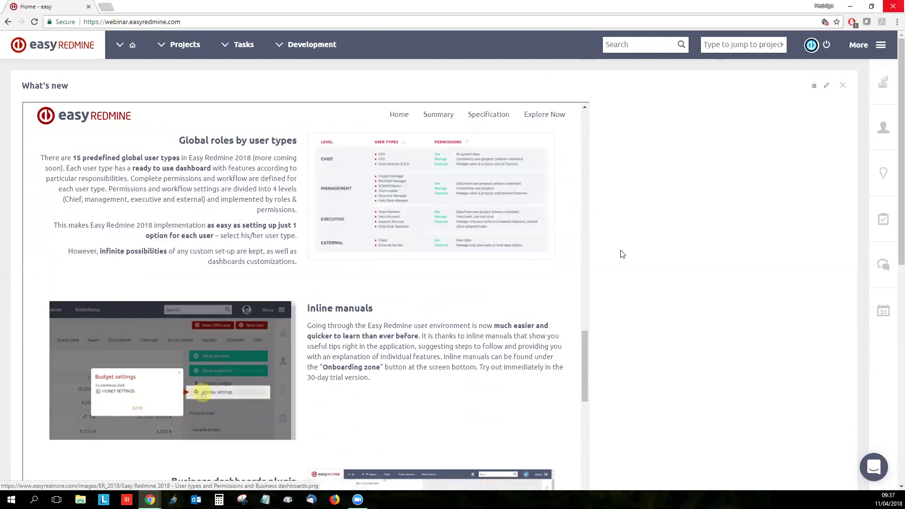
scroll(366, 216, up, 1)
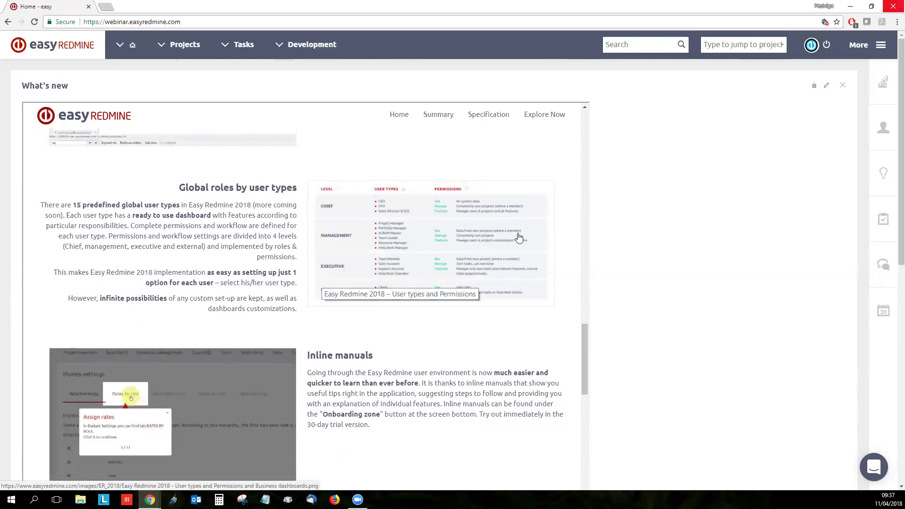
Return to the New features list and view the Onboarding Zone feature's Inline manuals description.
drag(585, 357, 578, 201)
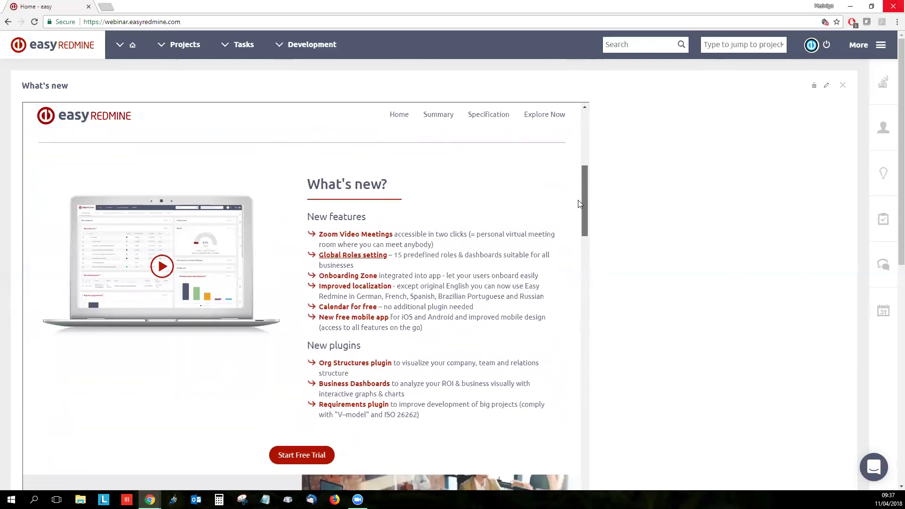
click(356, 278)
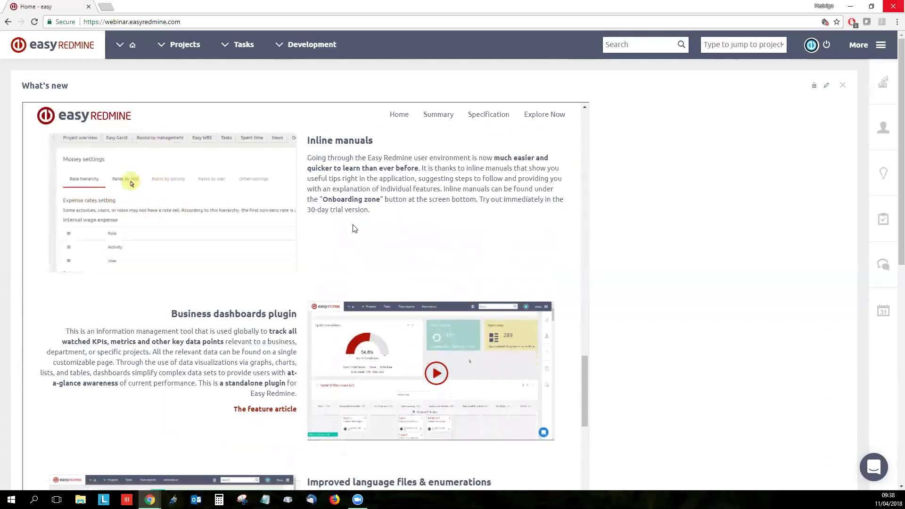
scroll(355, 229, up, 1)
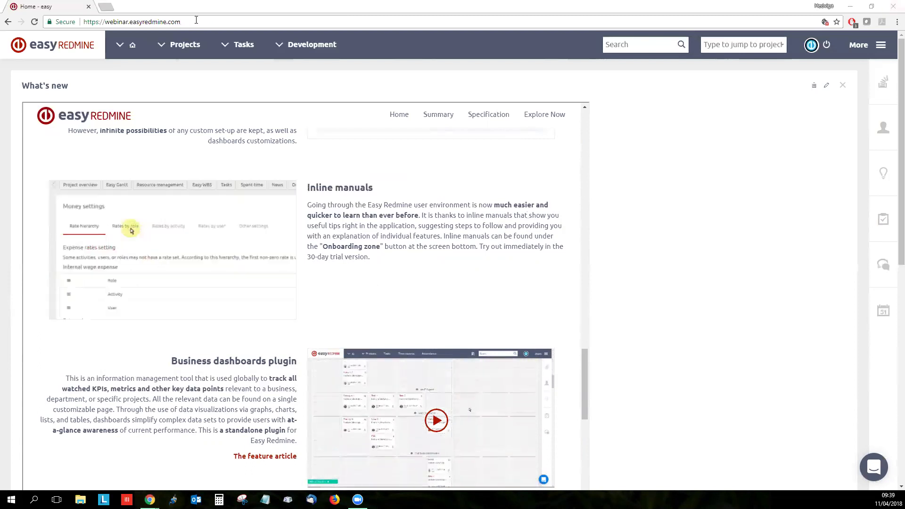
Open webinar.easyredmine.com/admin/info and highlight the Easy Redmine version heading.
click(239, 21)
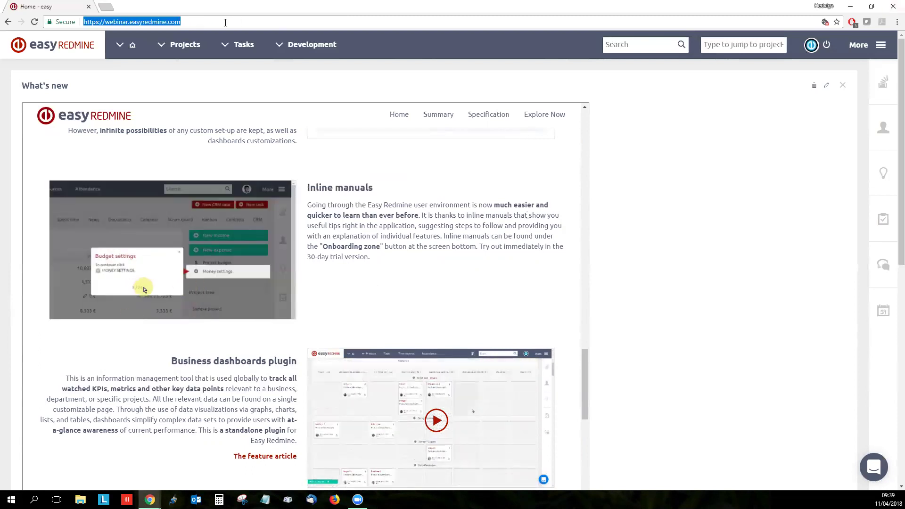
click(225, 22)
text(.adin)
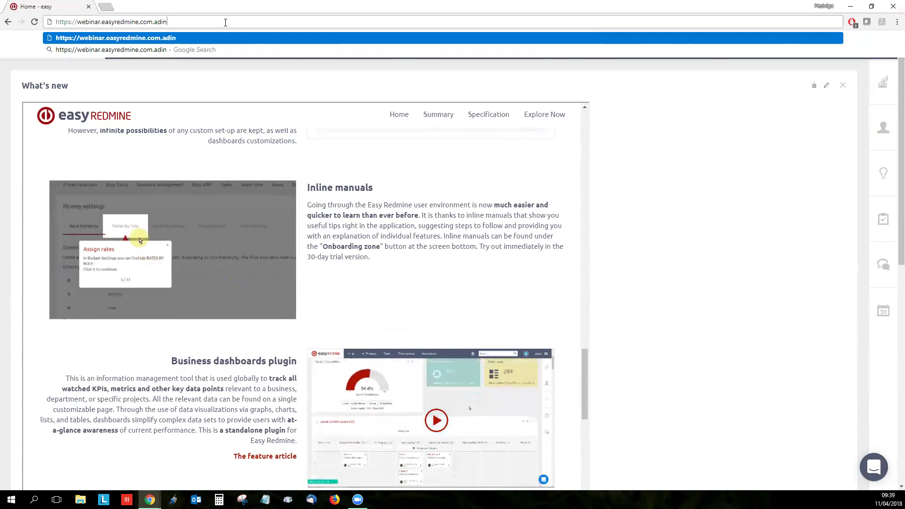
text(/info)
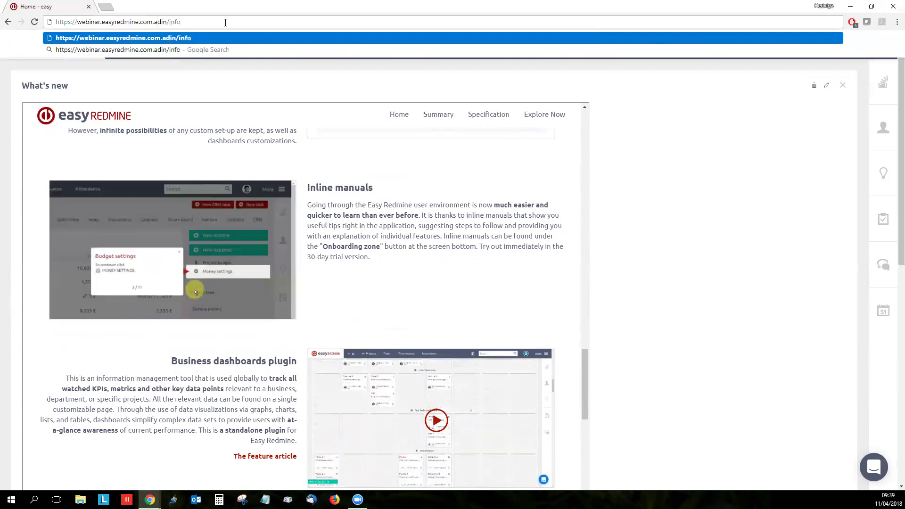
key(BackSpace)
key(BackSpace)
key(BackSpace)
key(BackSpace)
key(BackSpace)
key(BackSpace)
key(BackSpace)
key(BackSpace)
key(BackSpace)
key(BackSpace)
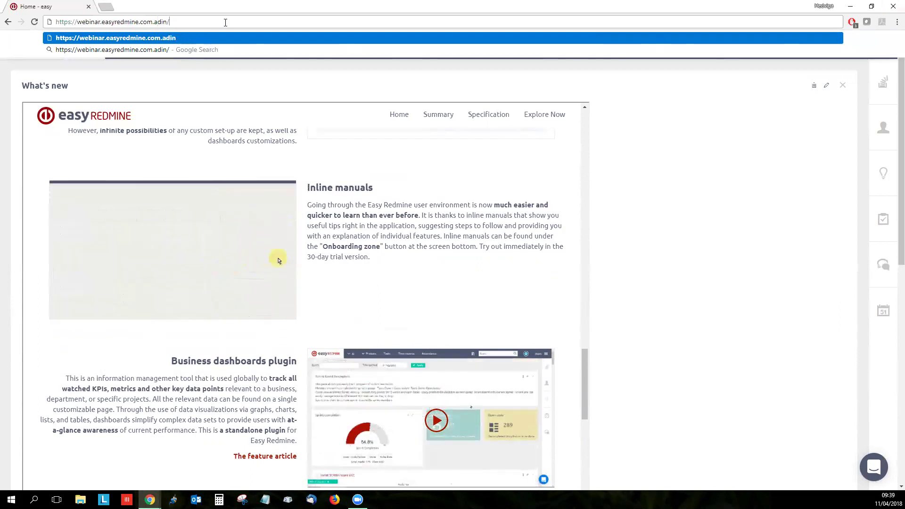
text(/a)
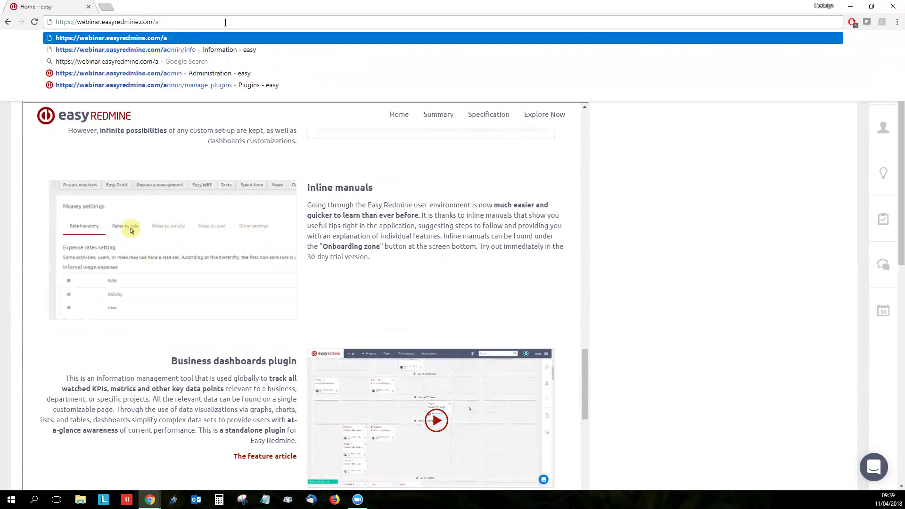
text(dmin/info)
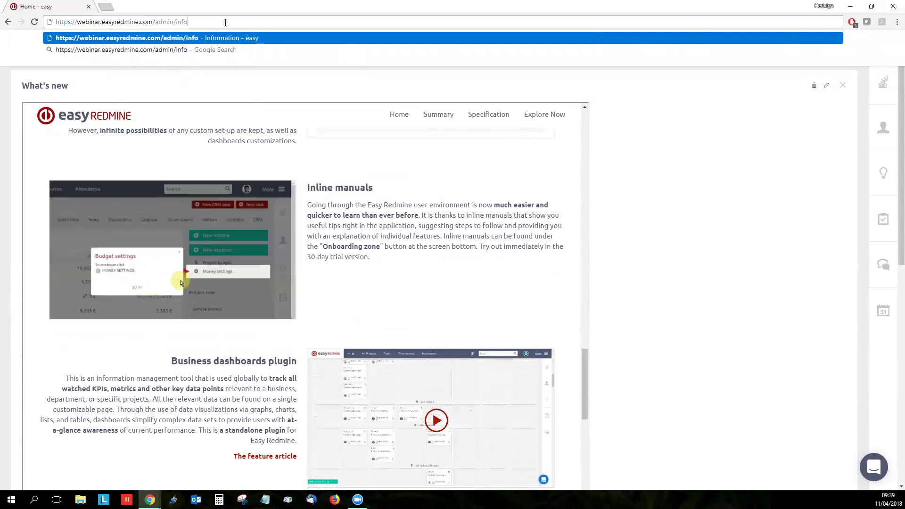
key(Return)
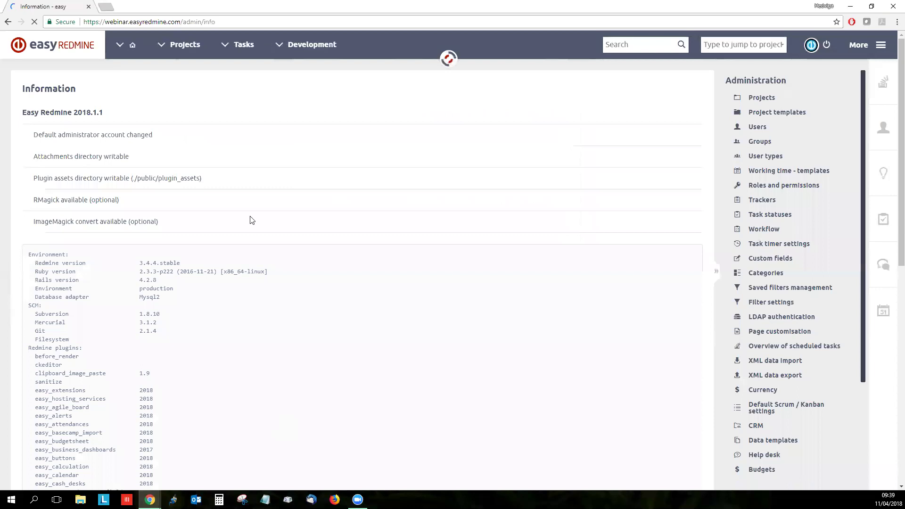
drag(113, 111, 40, 111)
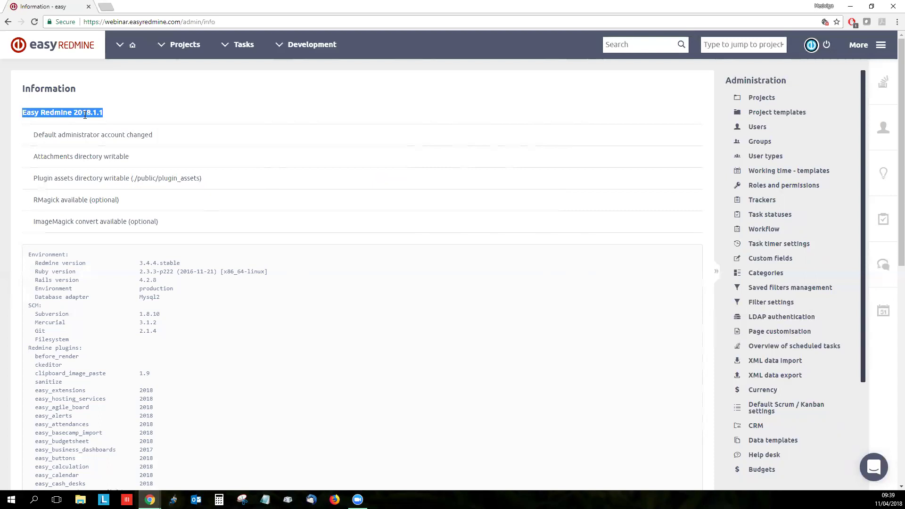
Return to the home page and review the New features list, including the localization languages, free calendar and mobile app.
click(8, 22)
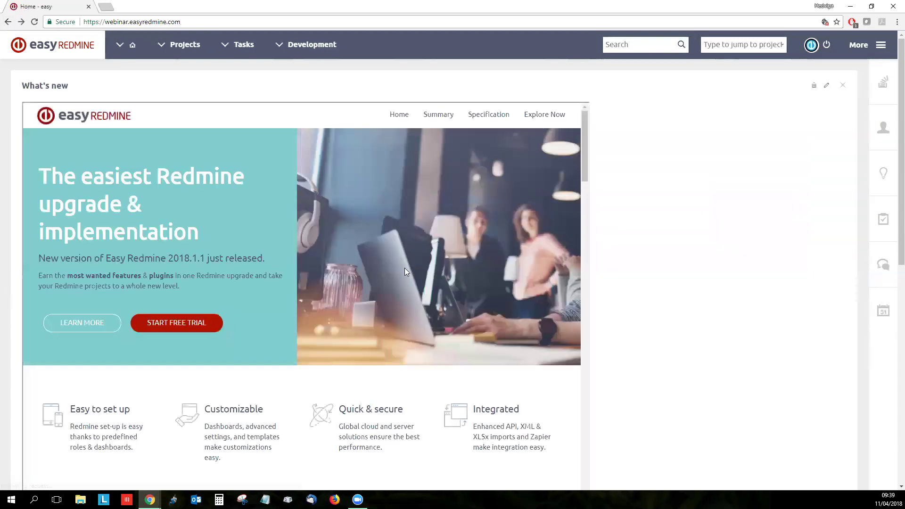
scroll(415, 283, down, 5)
scroll(406, 307, down, 2)
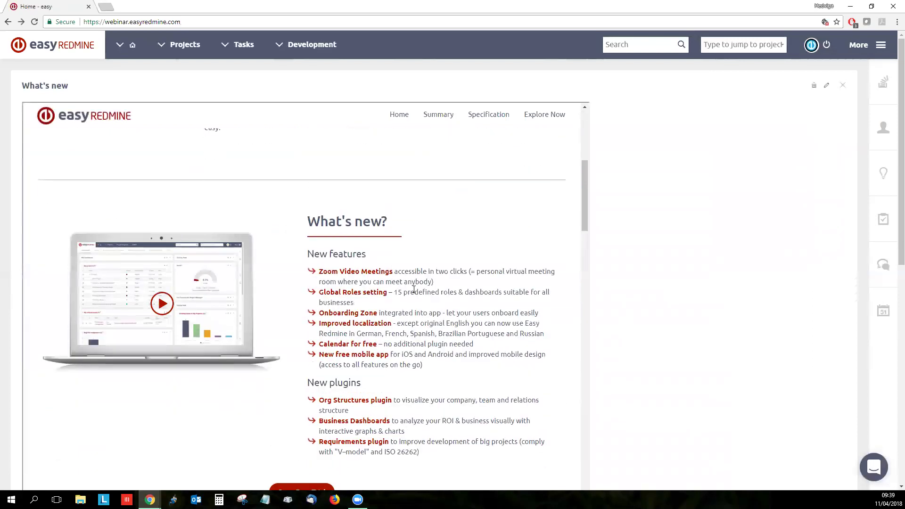
scroll(414, 290, down, 1)
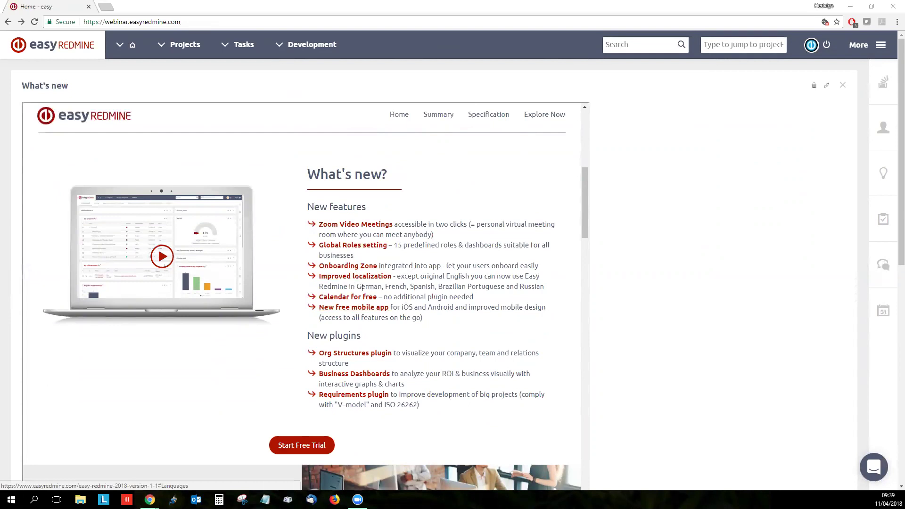
drag(355, 287, 535, 288)
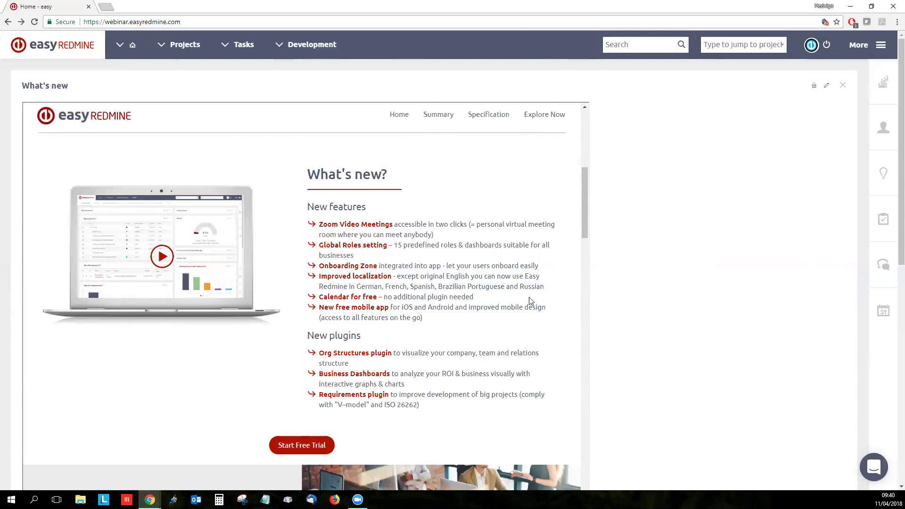
scroll(529, 302, down, 1)
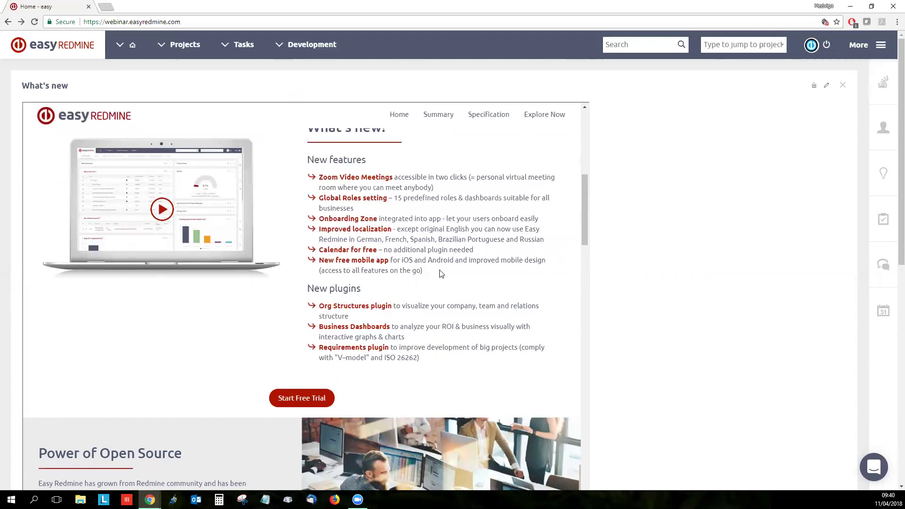
scroll(441, 273, up, 1)
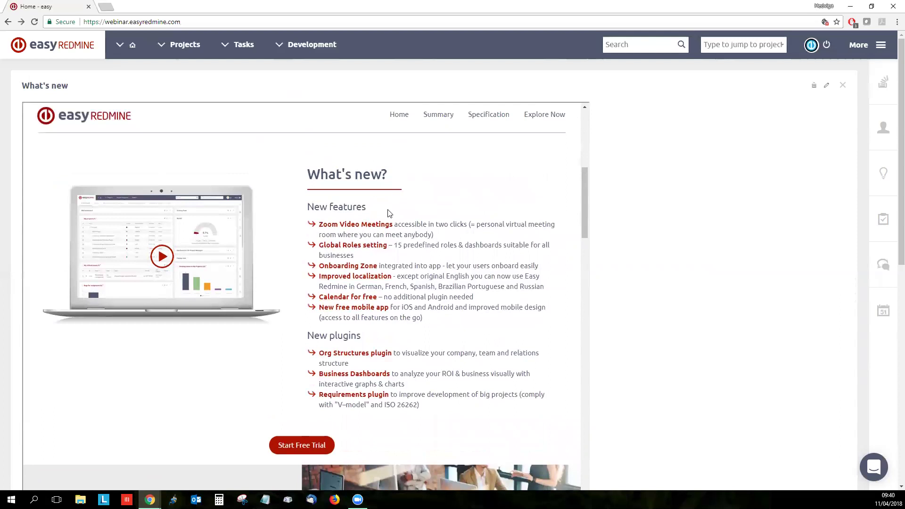
View the Org Structures plugin's description from the New plugins list, and return to the ER 2018 1.1 section.
scroll(292, 330, down, 3)
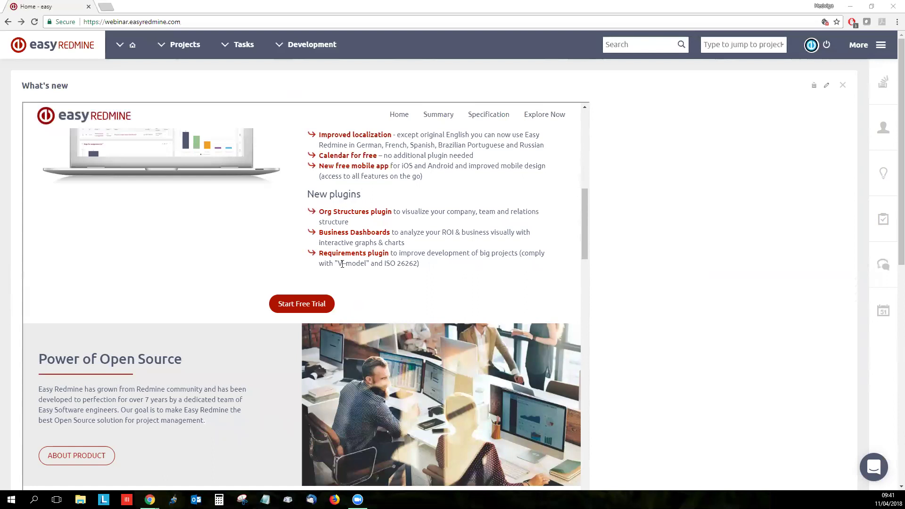
click(361, 213)
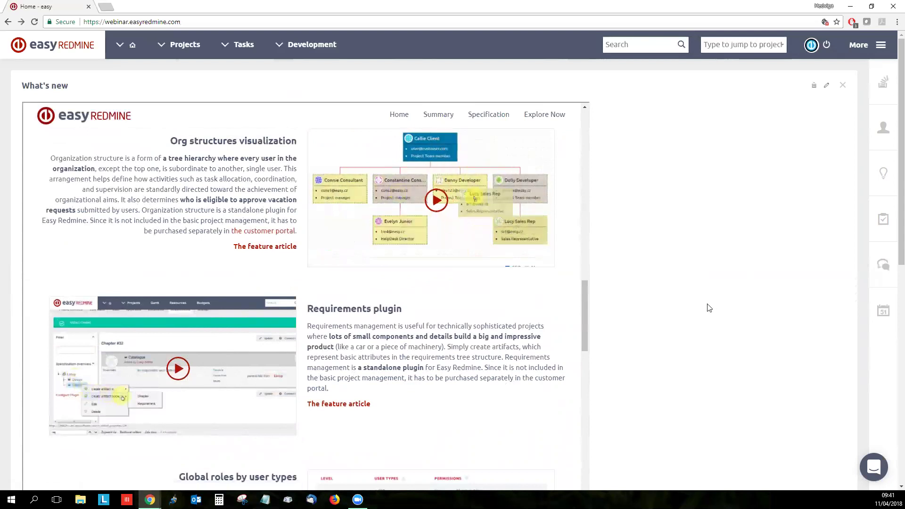
scroll(708, 307, down, 6)
scroll(707, 307, down, 2)
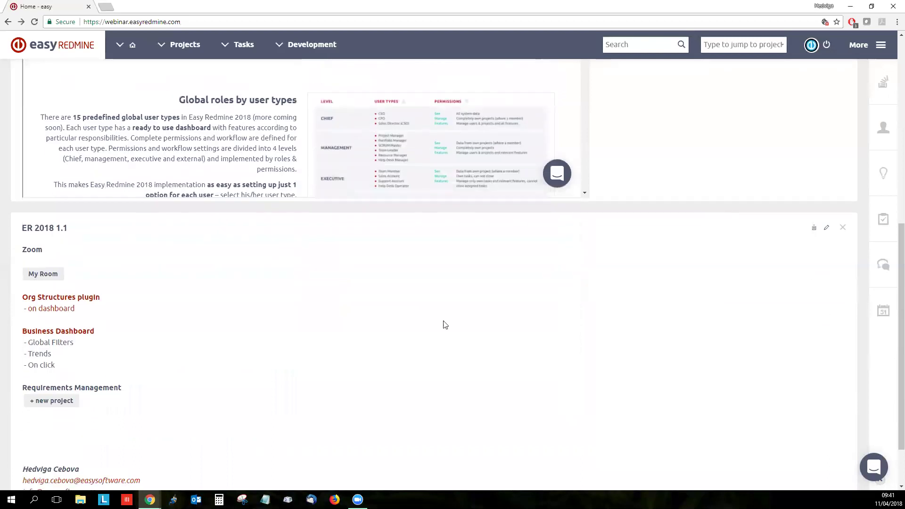
Open the Org Structures plugin's organisational chart from the ER 2018 1.1 section in a separate browser tab.
click(91, 302)
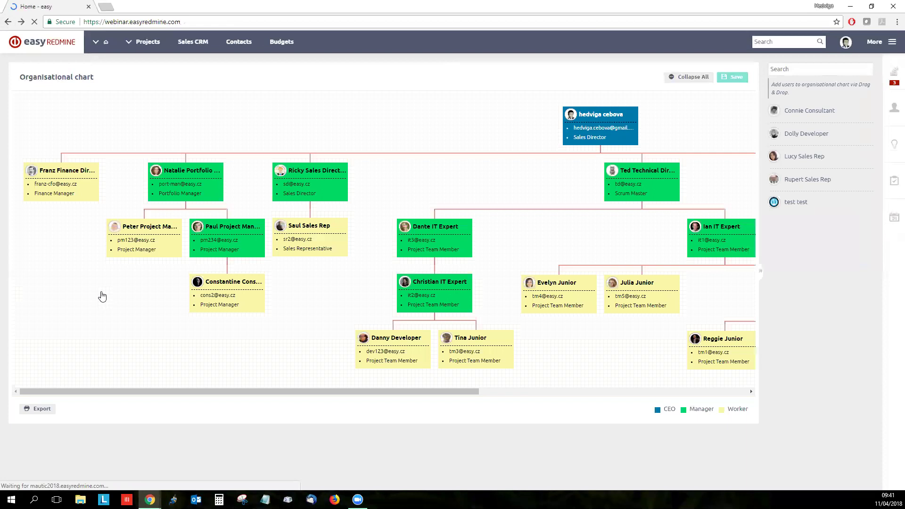
key(alt+Left)
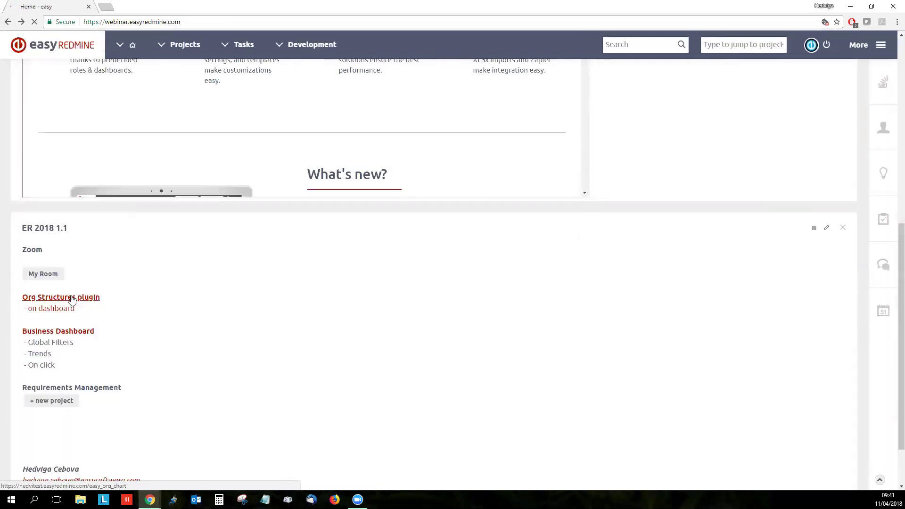
middle_click(71, 309)
click(131, 7)
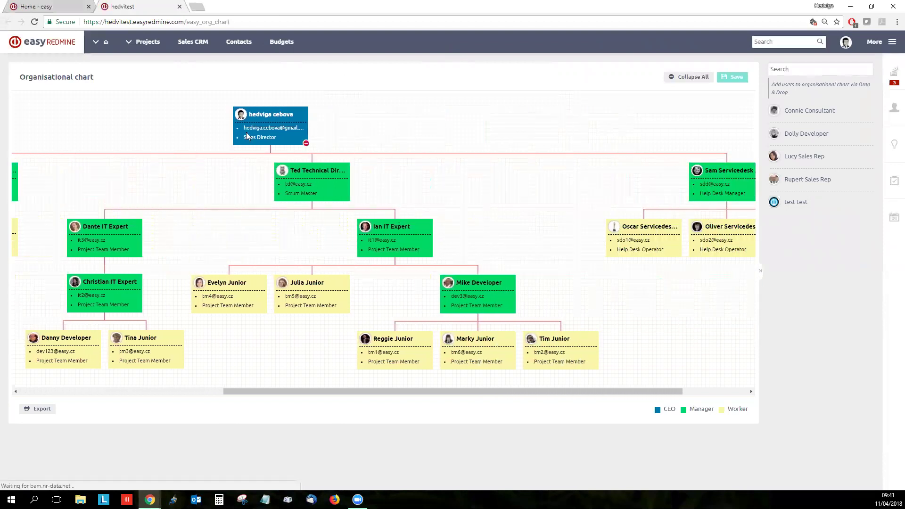
Add the two unassigned sales reps from the user list to the organisational chart beneath the manager-level Sales Director.
mouse_move(289, 119)
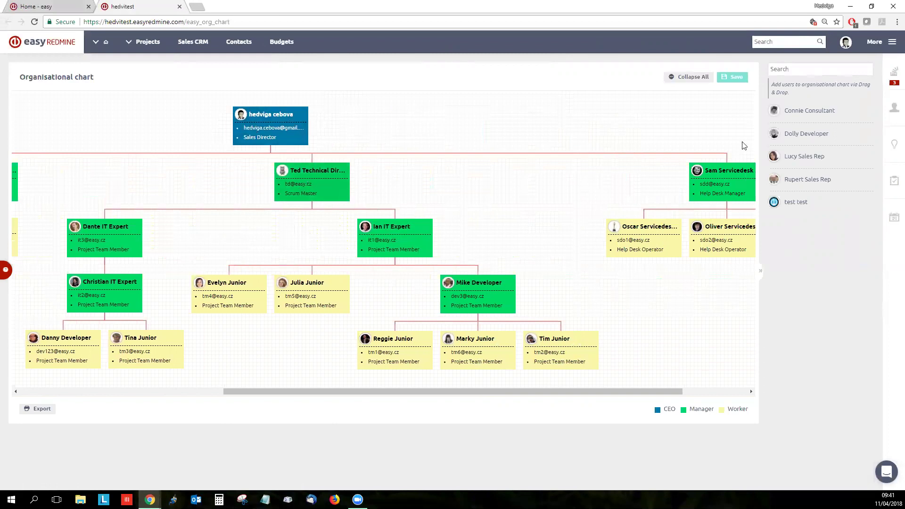
scroll(274, 203, left, 3)
scroll(276, 204, left, 10)
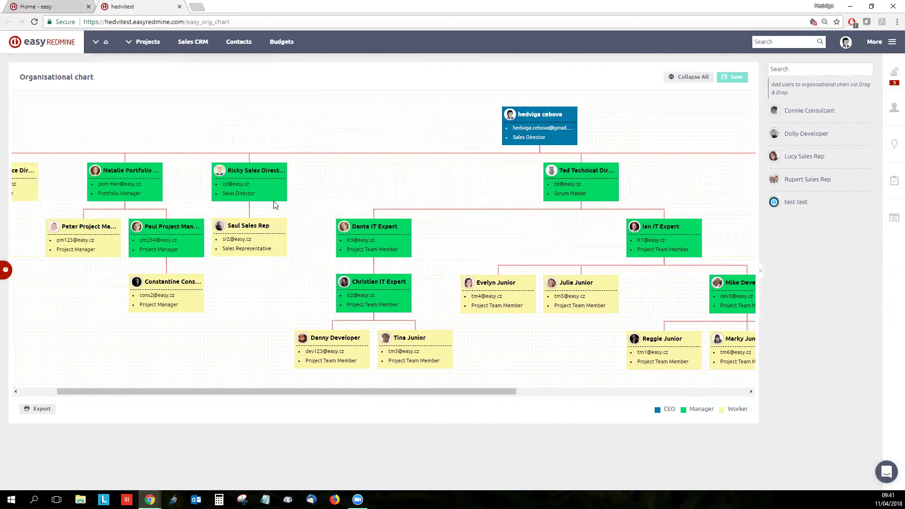
drag(795, 170, 329, 191)
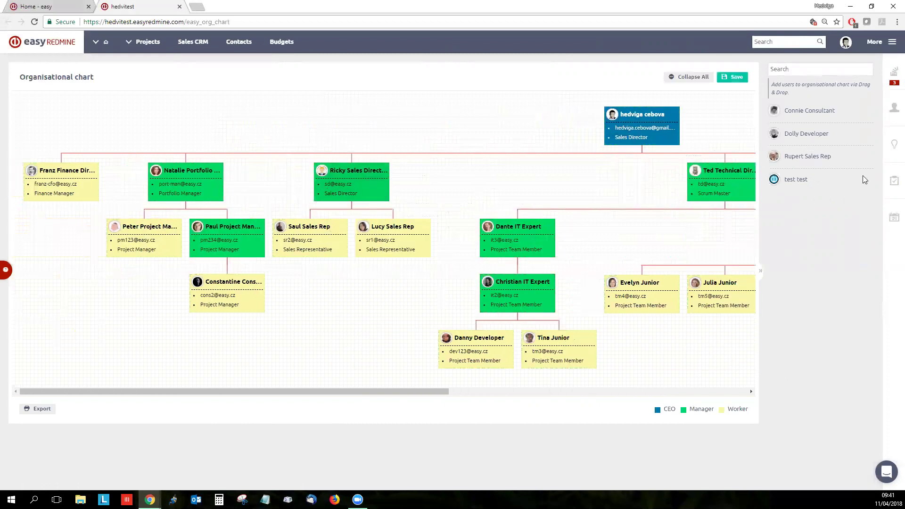
drag(842, 150, 360, 186)
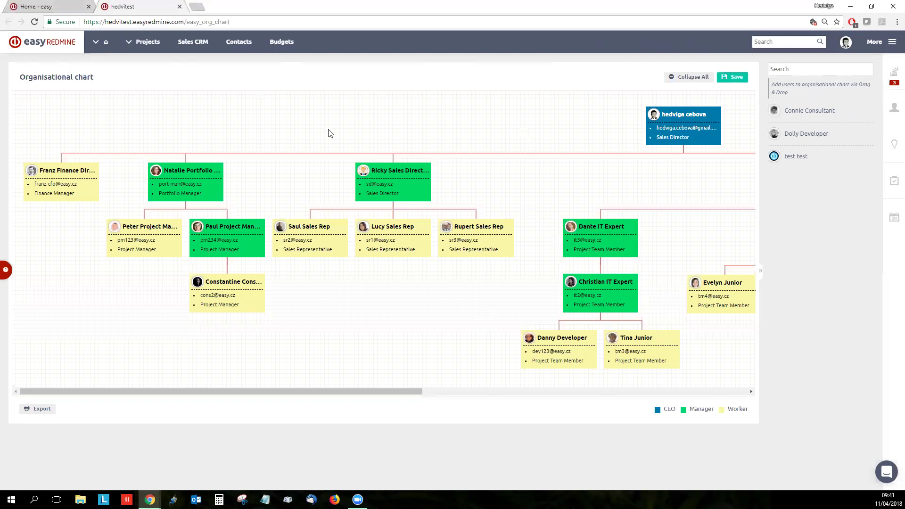
Open the Finance Director's user record for editing from the user administration and view the Supervisor setting.
click(872, 43)
click(764, 272)
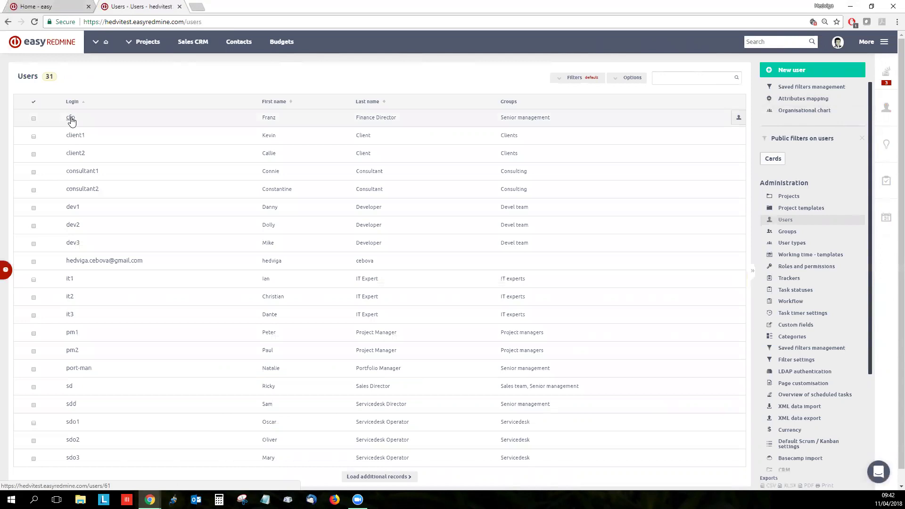
click(738, 118)
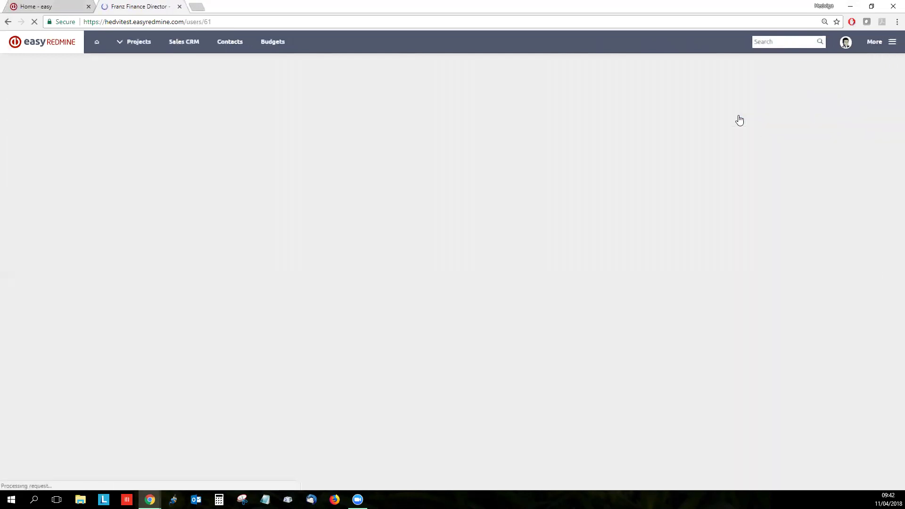
click(802, 71)
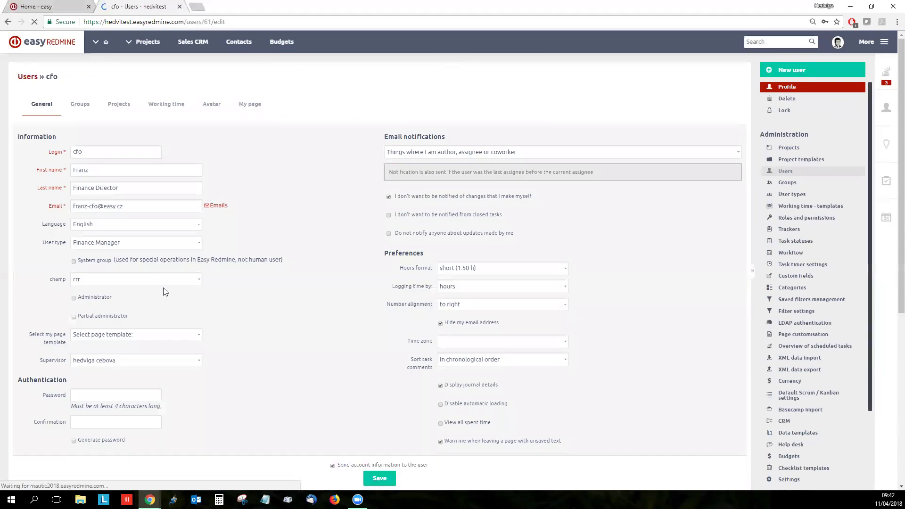
scroll(305, 331, down, 1)
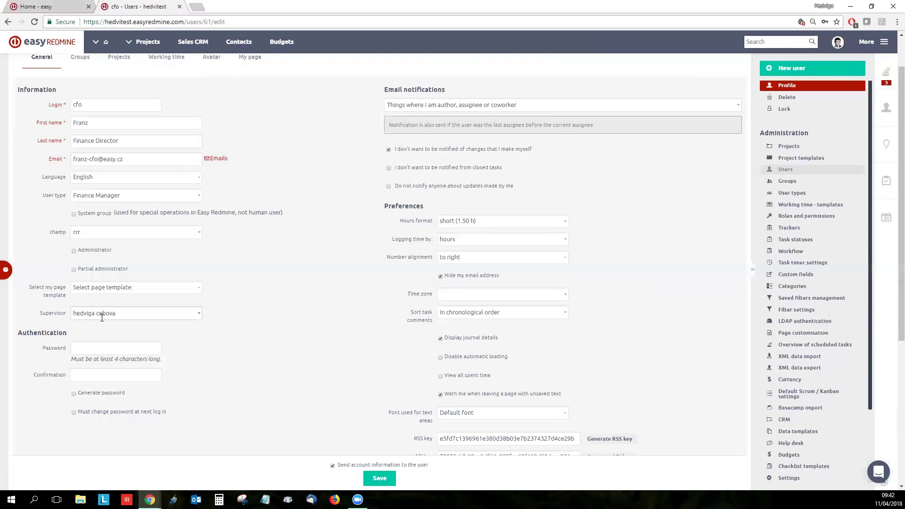
Go back from the user's edit form through the user list to the organisational chart.
click(8, 22)
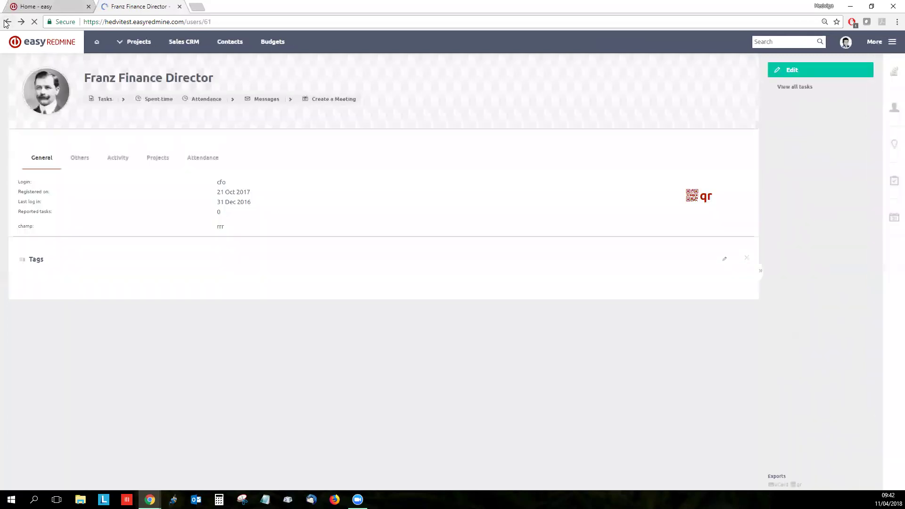
click(7, 22)
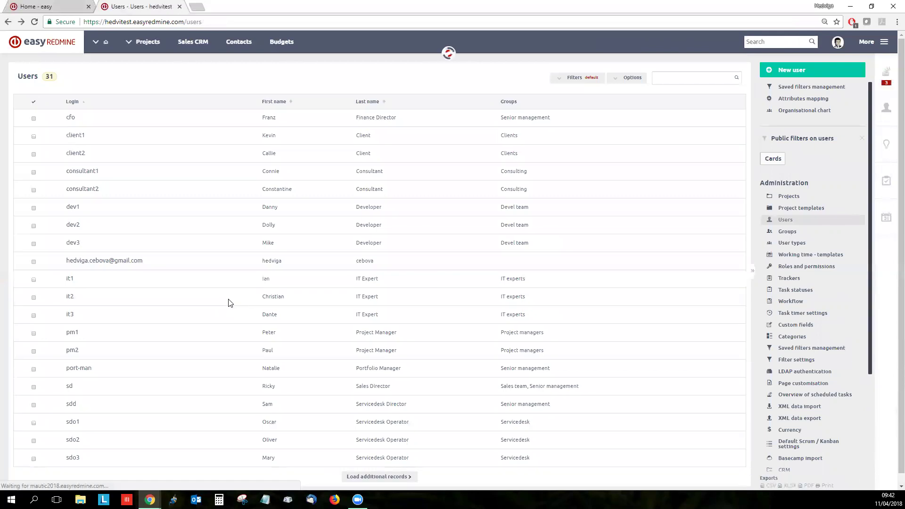
key(alt+Left)
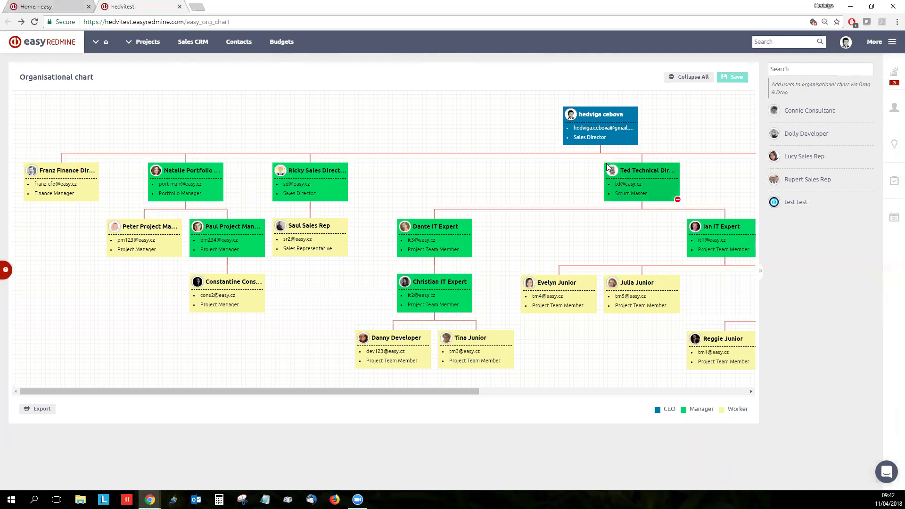
Open the Org Structures plugin's dashboard example from the ER 2018 1.1 section in a separate browser tab and close the old chart tab.
click(61, 7)
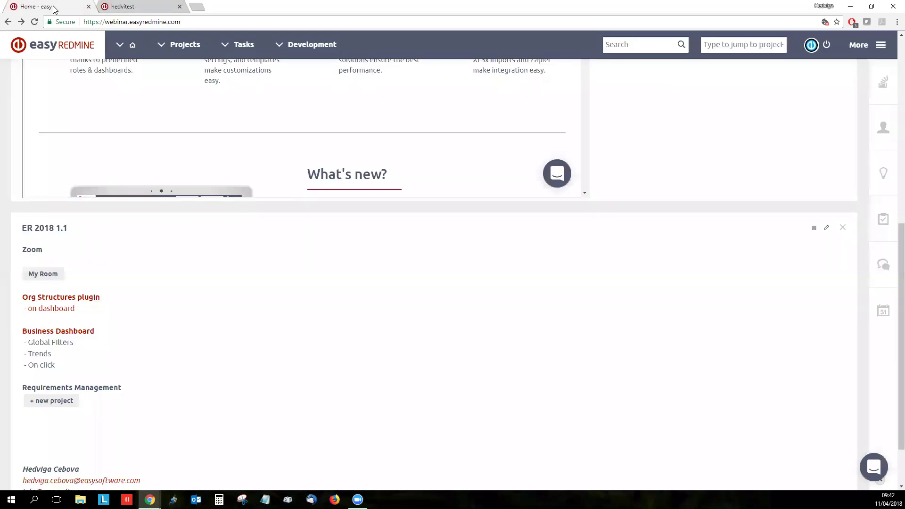
middle_click(58, 310)
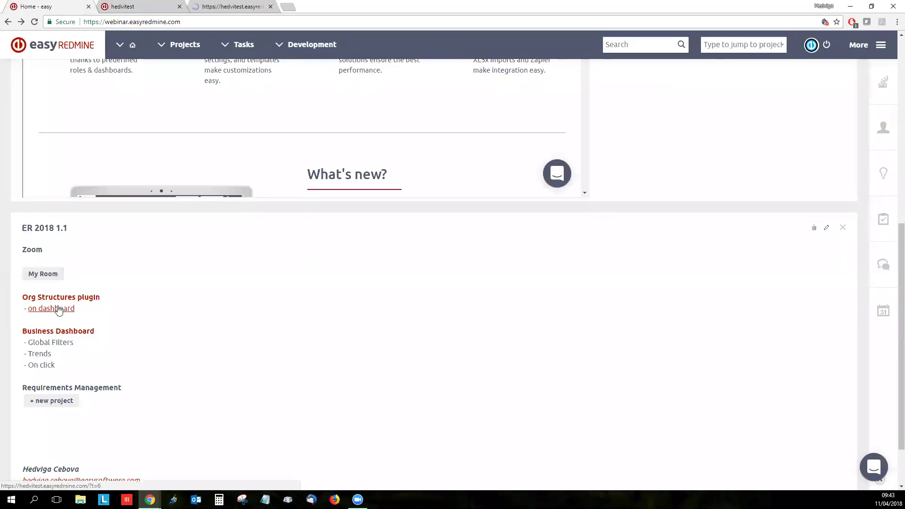
click(189, 7)
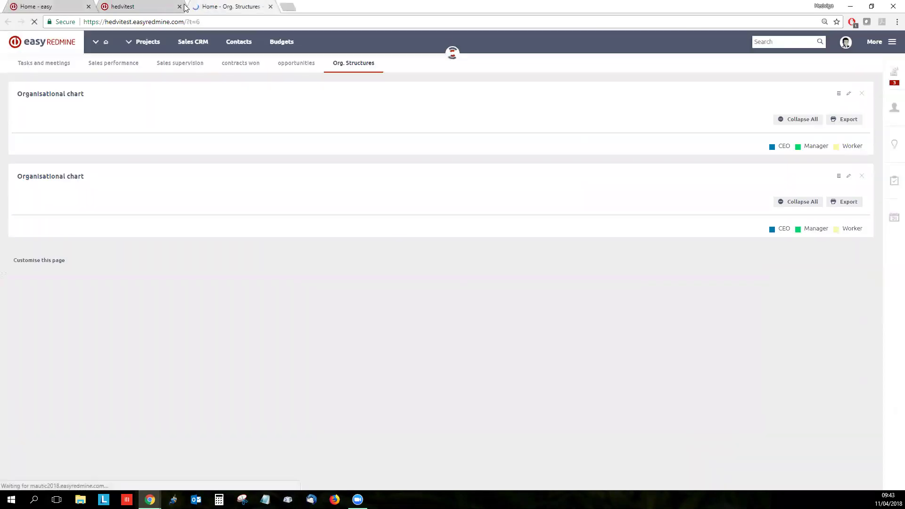
click(180, 7)
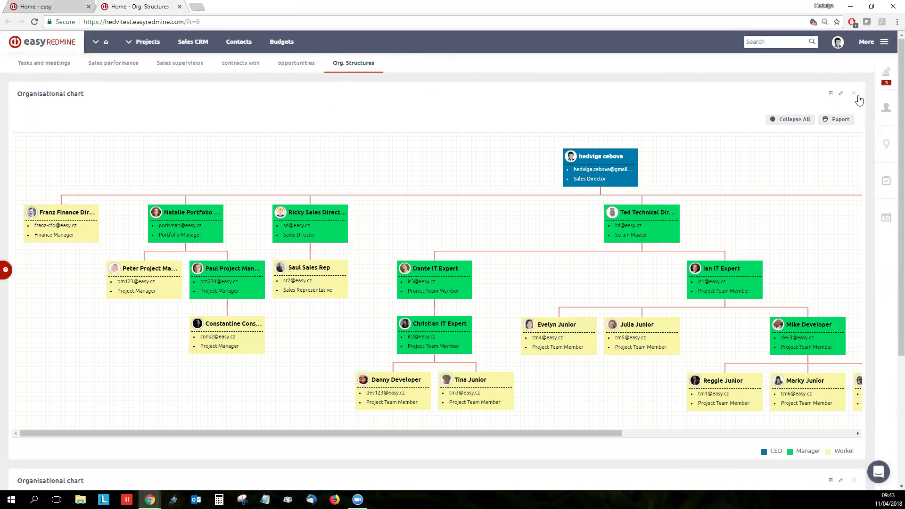
Examine both organisational charts on the Org. Structures dashboard, including the technical and servicedesk branches of the full company chart.
scroll(71, 403, down, 4)
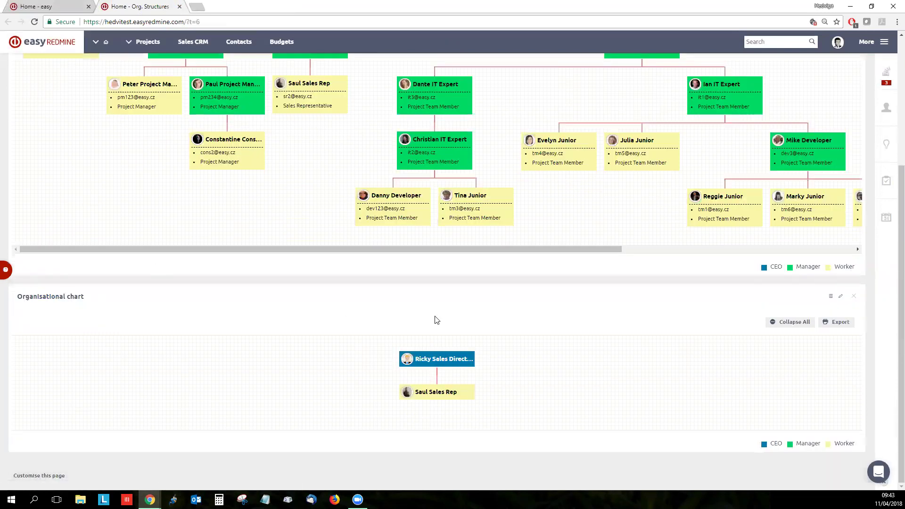
scroll(437, 320, up, 4)
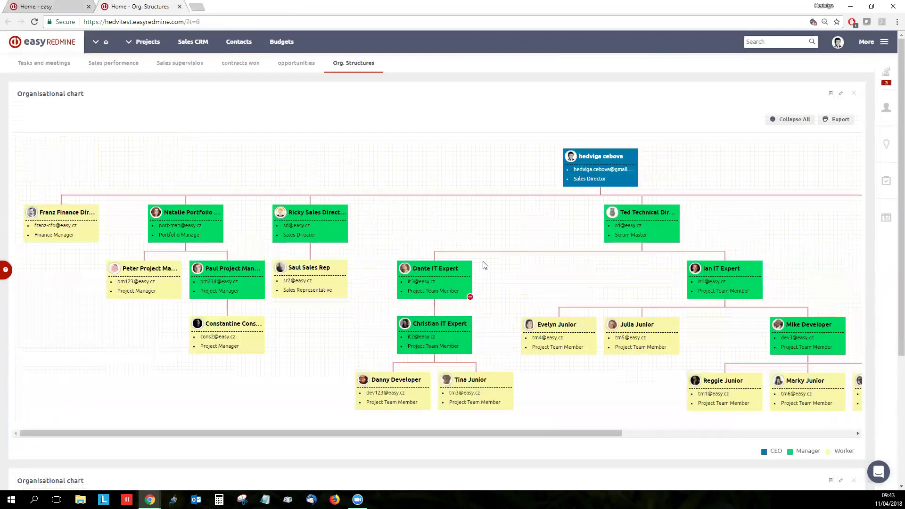
scroll(484, 263, right, 4)
scroll(572, 332, right, 1)
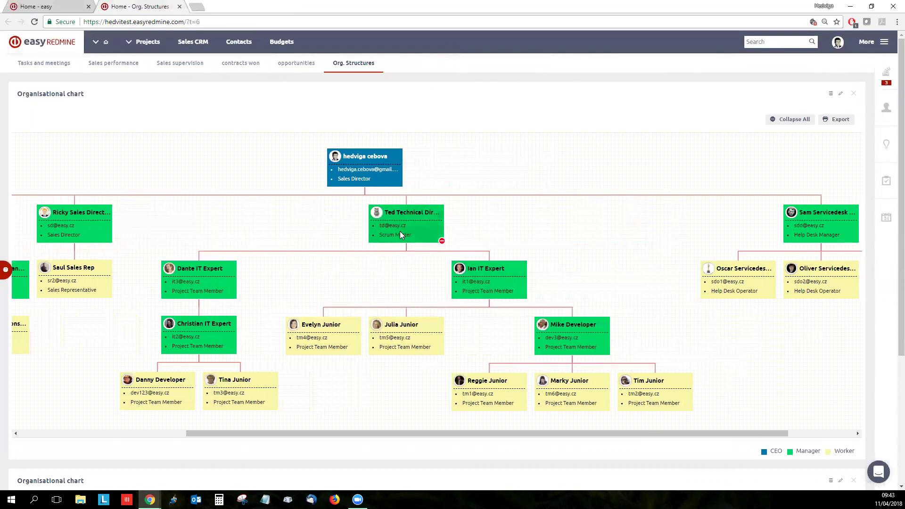
Show the native fields Email and User type in the dashboard's second organisational chart, the one rooted at the Sales Director.
scroll(399, 237, down, 4)
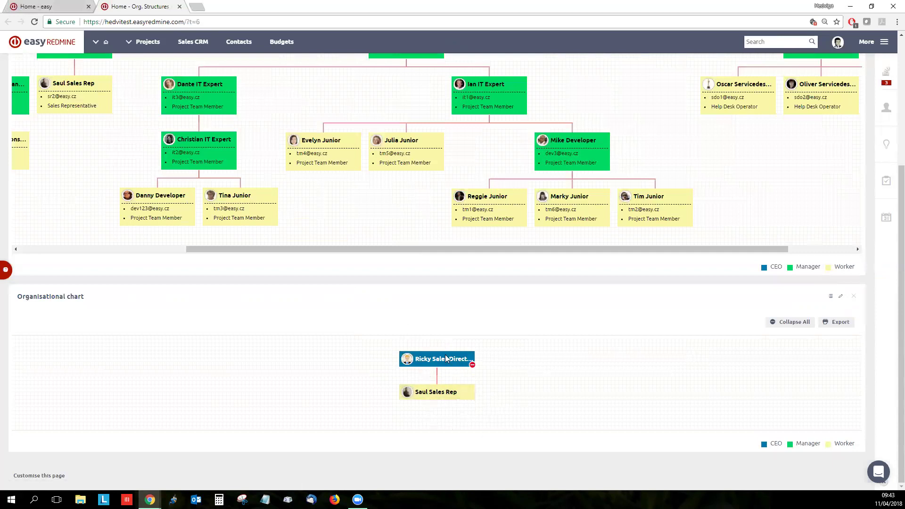
click(840, 297)
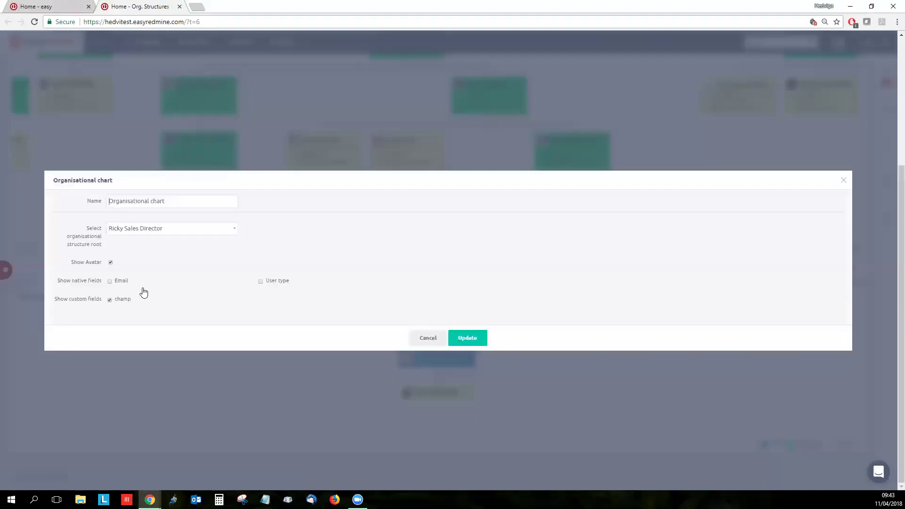
click(117, 283)
click(464, 339)
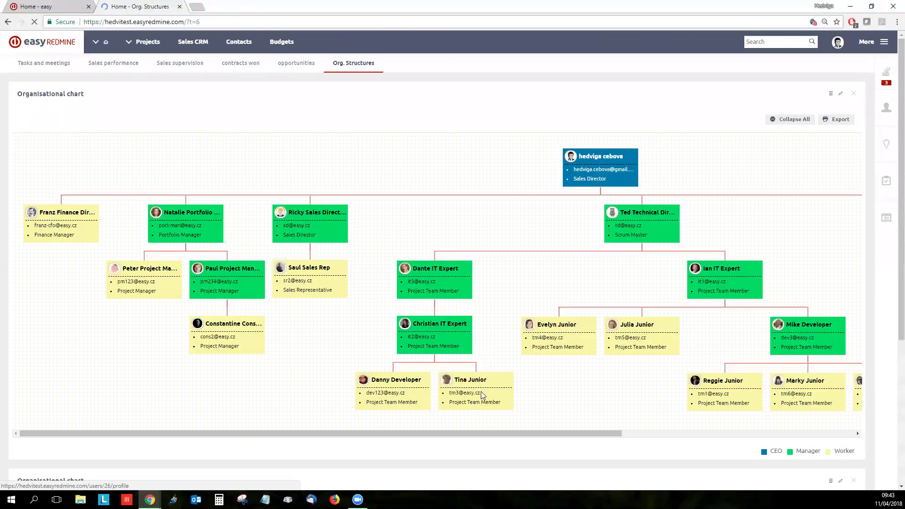
scroll(424, 415, down, 3)
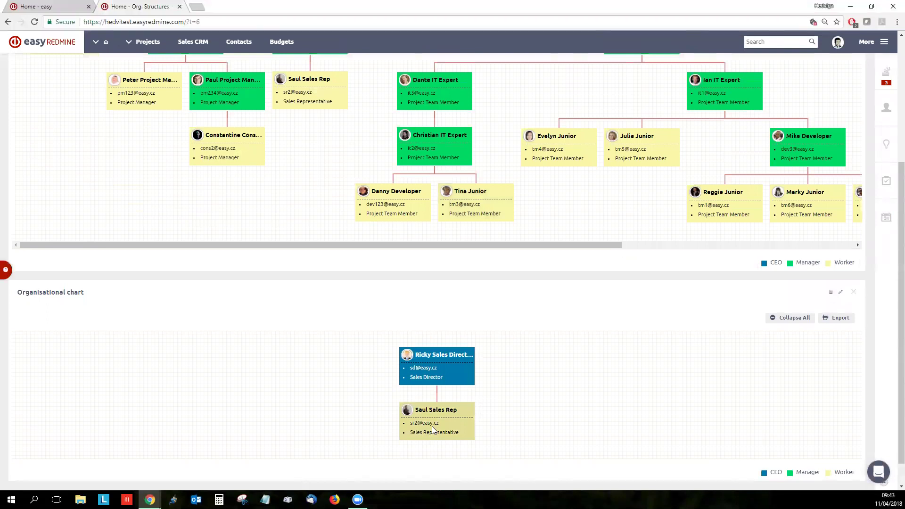
scroll(459, 313, up, 5)
Return to the Easy Redmine home page and view the Business Dashboards plugin's description from the New plugins list.
click(49, 7)
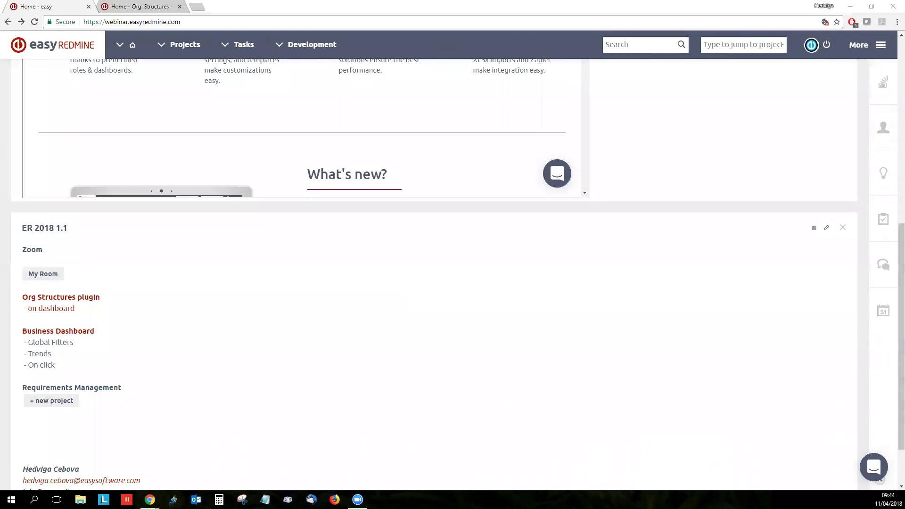
scroll(441, 297, down, 1)
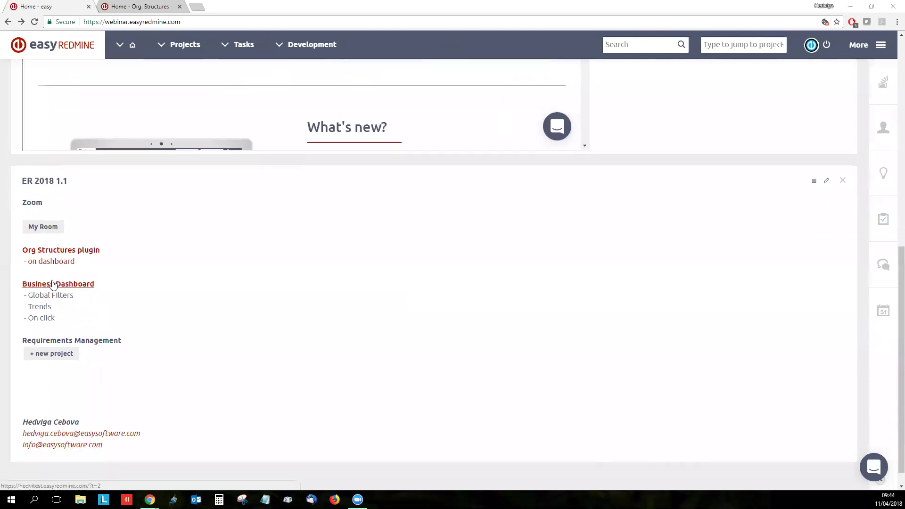
scroll(392, 202, up, 8)
scroll(448, 240, down, 7)
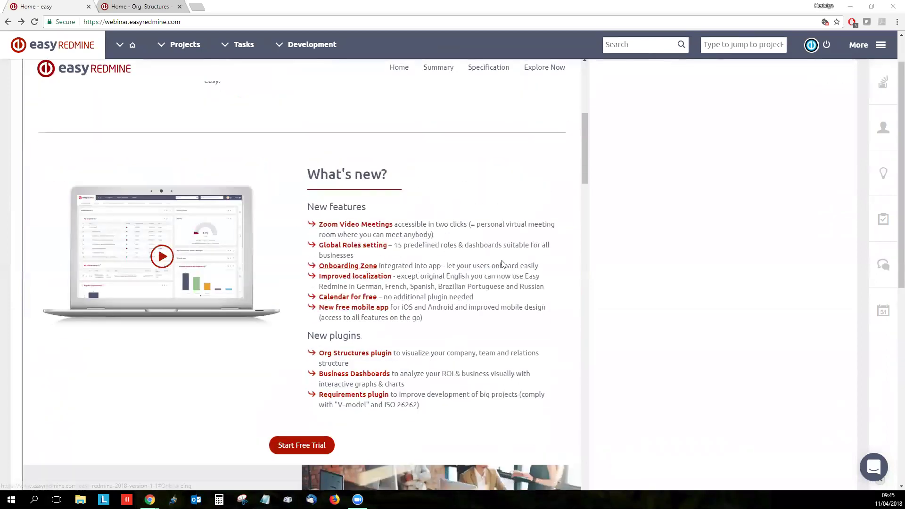
scroll(359, 285, down, 2)
click(358, 281)
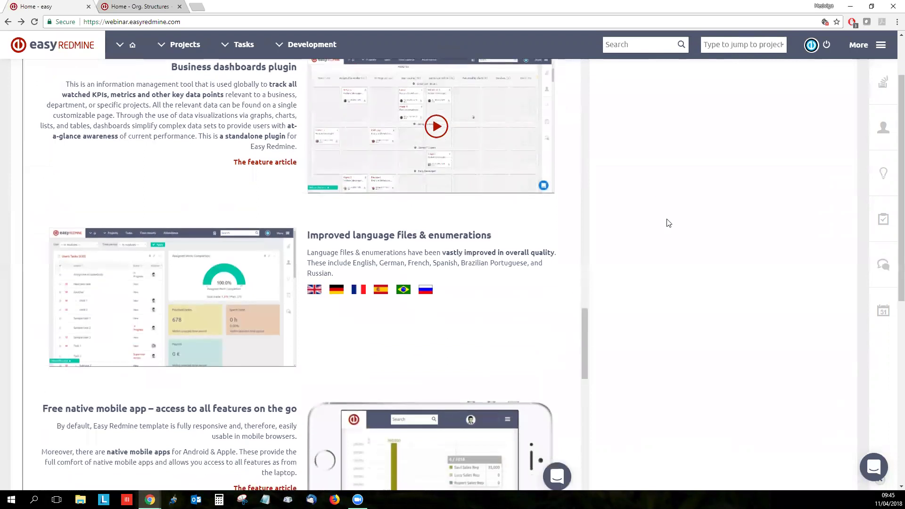
Open the Business Dashboard example from the ER 2018 1.1 section in a new browser tab and close the Org. Structures tab.
scroll(667, 224, down, 7)
right_click(84, 336)
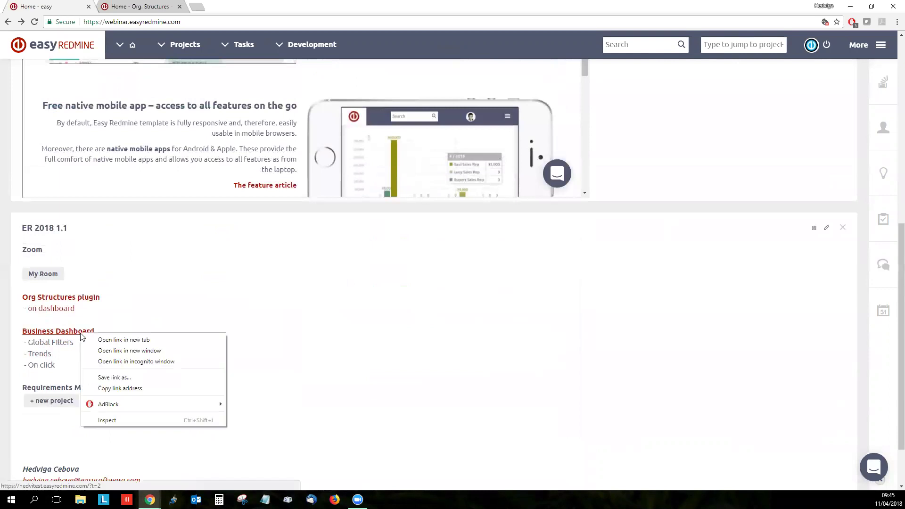
click(99, 340)
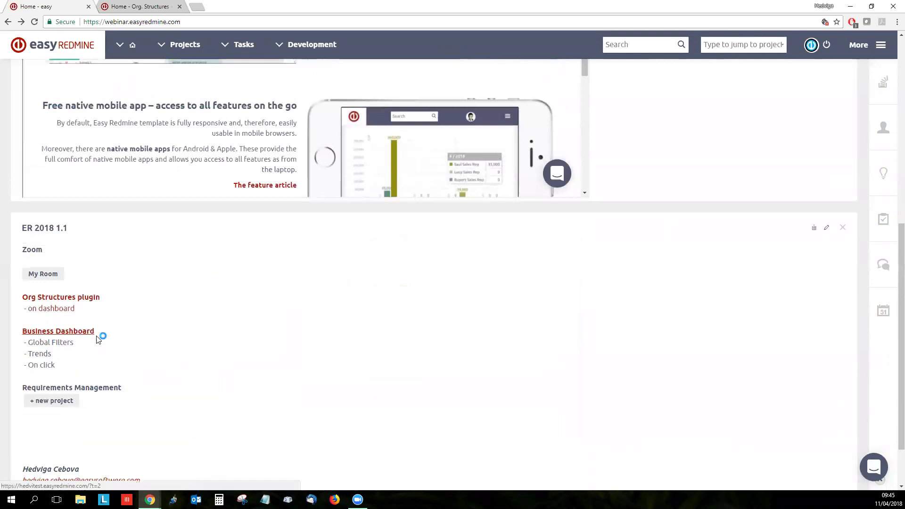
middle_click(165, 6)
click(165, 6)
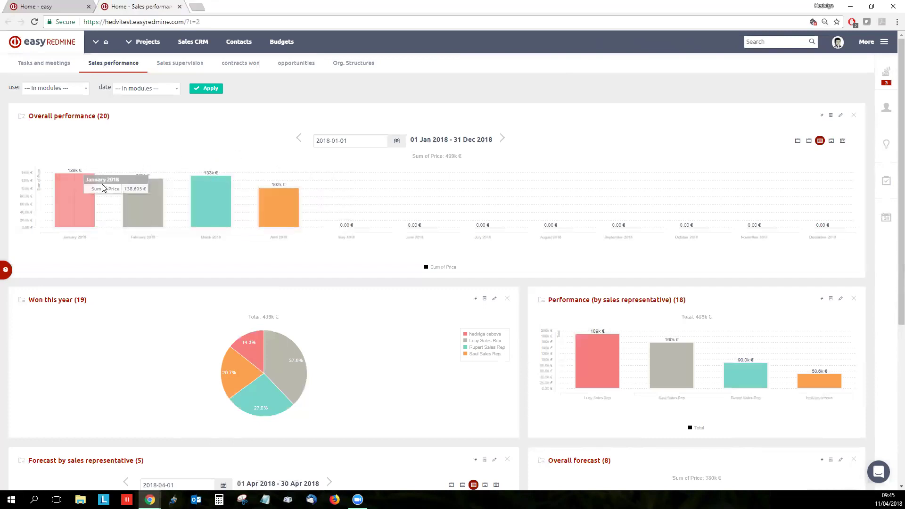
Review the Sales performance dashboard's charts, from overall performance and won cases to the forecasts and the CRM cases trend.
scroll(104, 188, down, 1)
scroll(104, 187, down, 1)
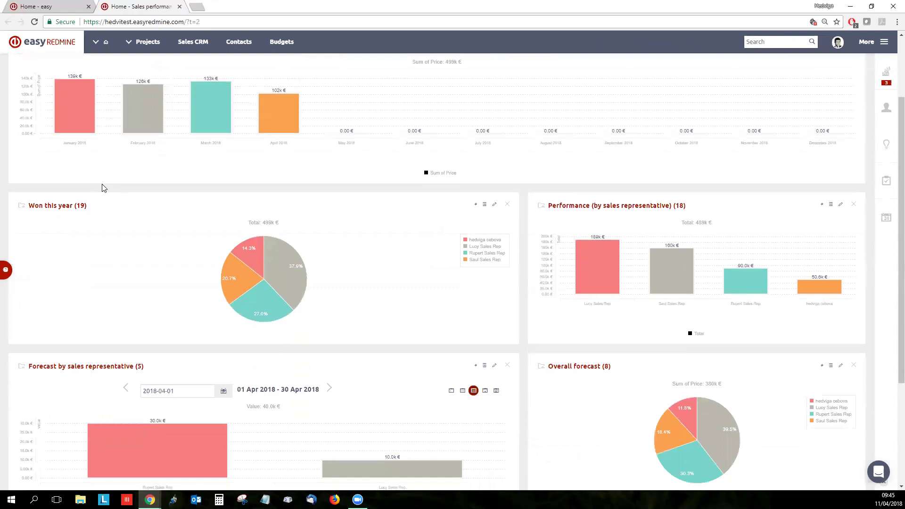
scroll(536, 232, down, 2)
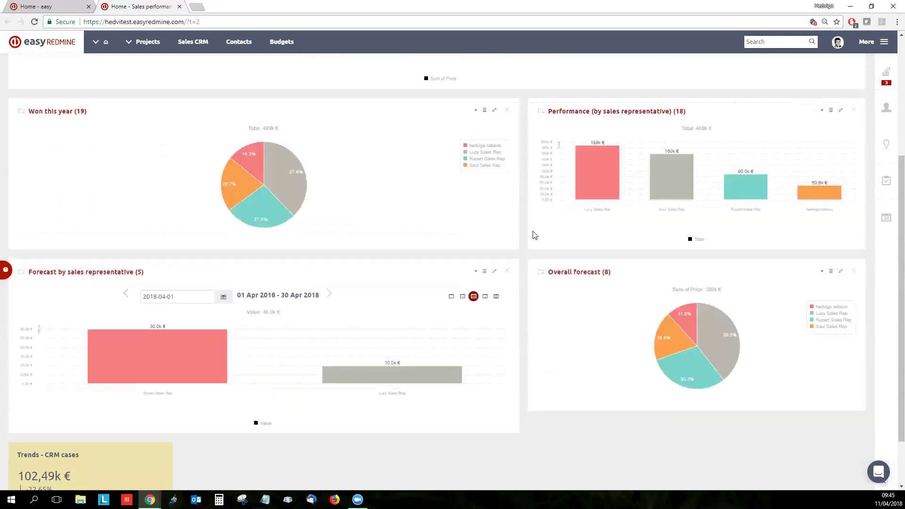
scroll(545, 355, down, 1)
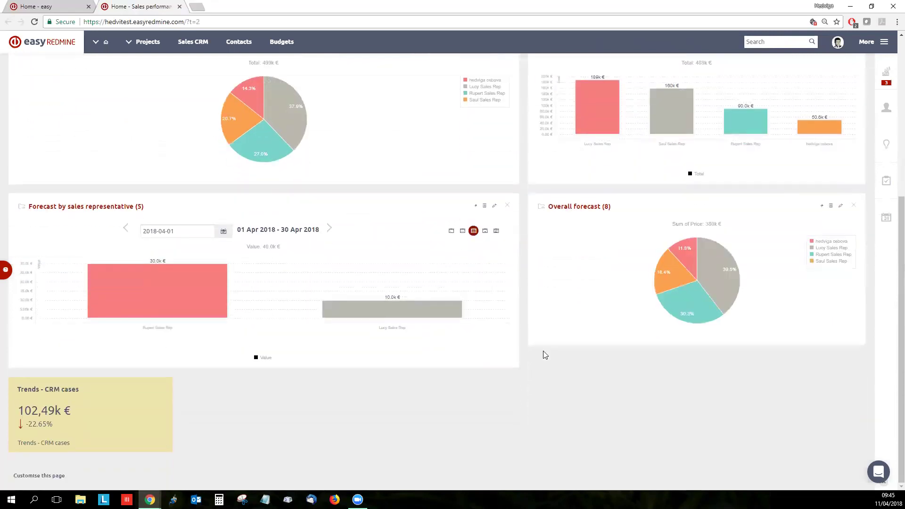
scroll(543, 353, up, 5)
Highlight the Global Filters, Trends and On click items under Business Dashboard on the home page, and return to the Sales performance dashboard.
click(51, 7)
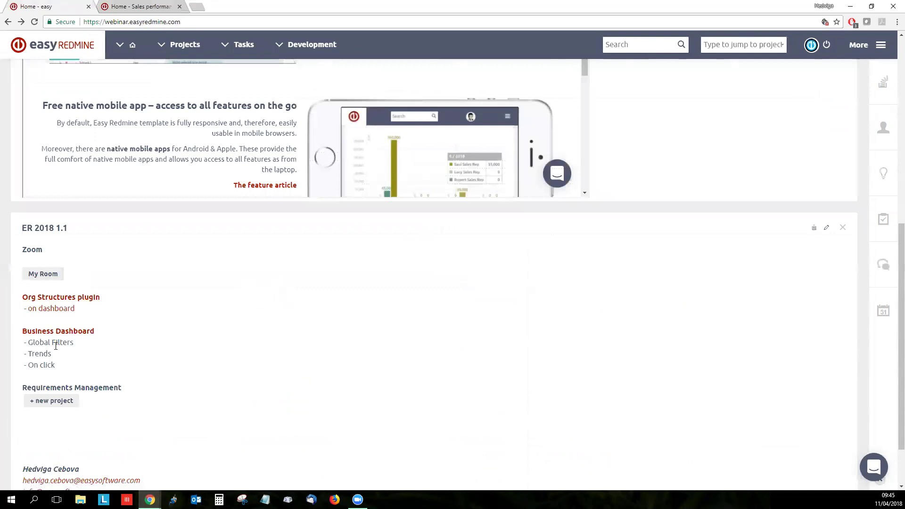
drag(30, 342, 51, 366)
click(114, 6)
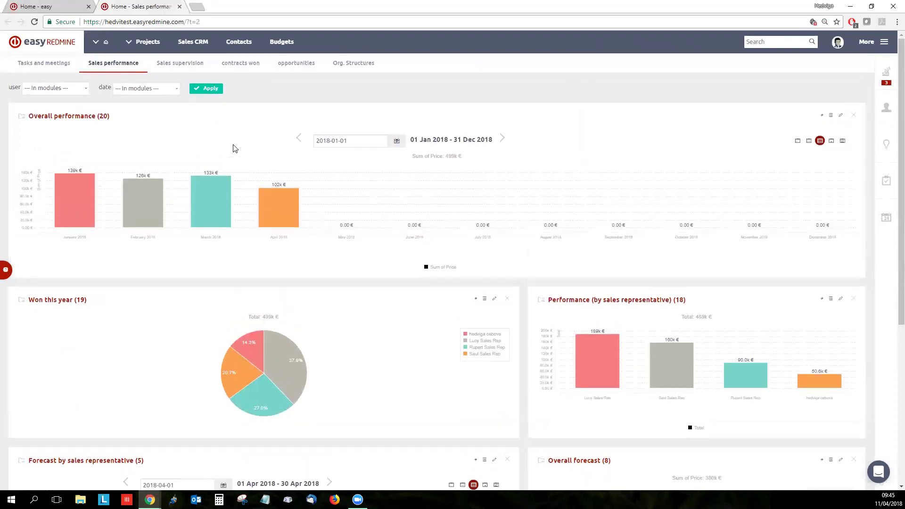
Open the Sales performance page for customisation and examine its global filters and the filter types that can be added.
scroll(318, 311, down, 5)
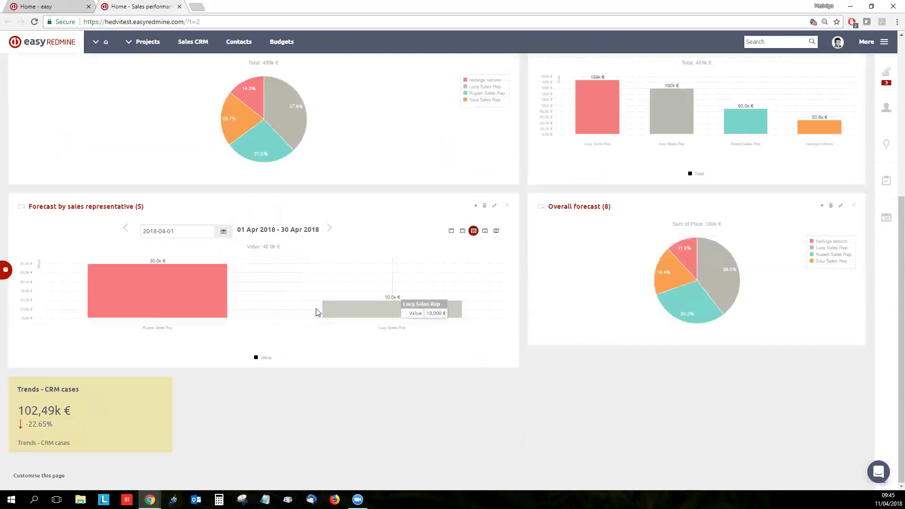
click(33, 476)
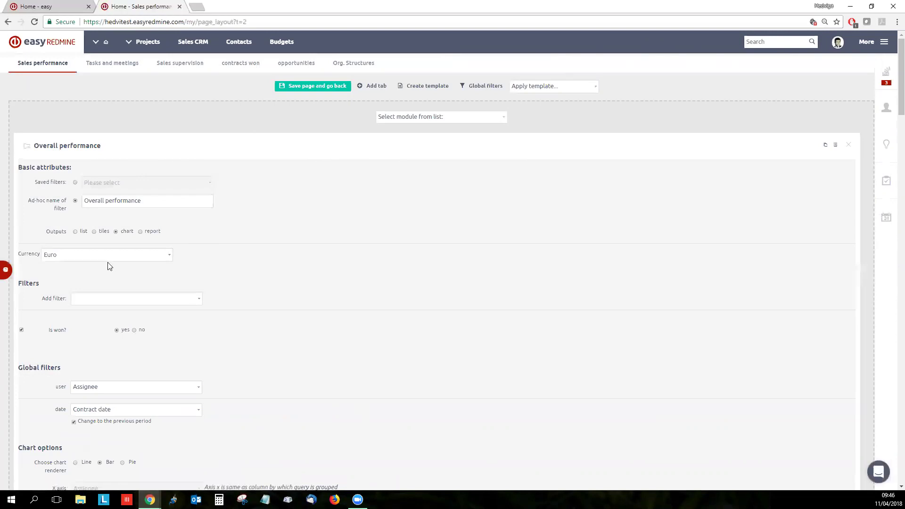
scroll(349, 258, down, 1)
scroll(351, 261, up, 1)
click(475, 90)
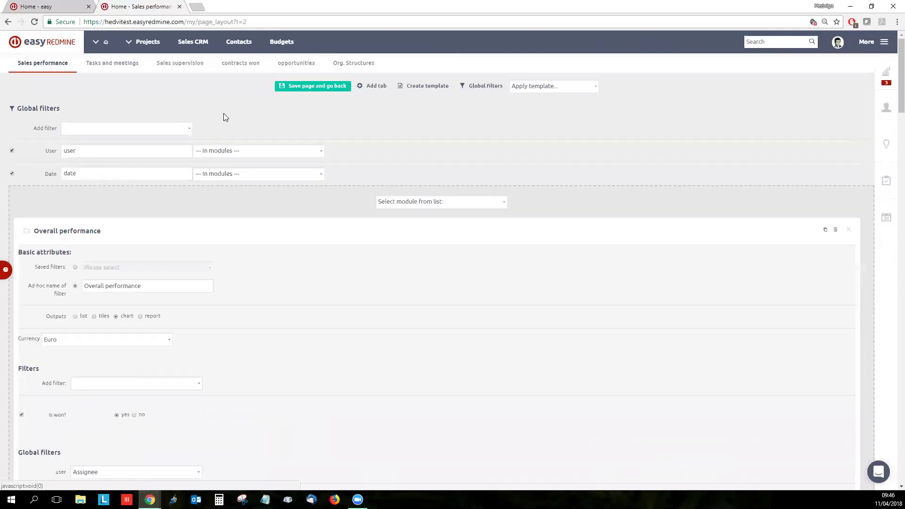
click(190, 129)
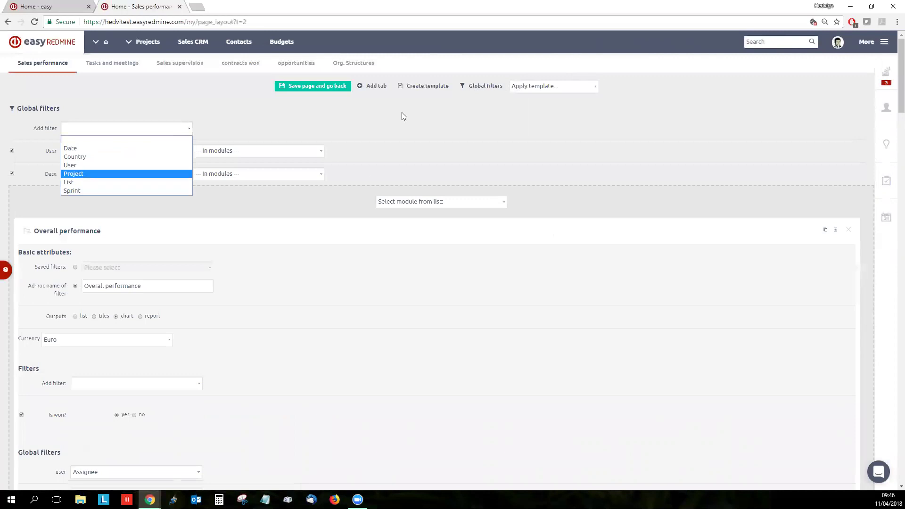
click(371, 117)
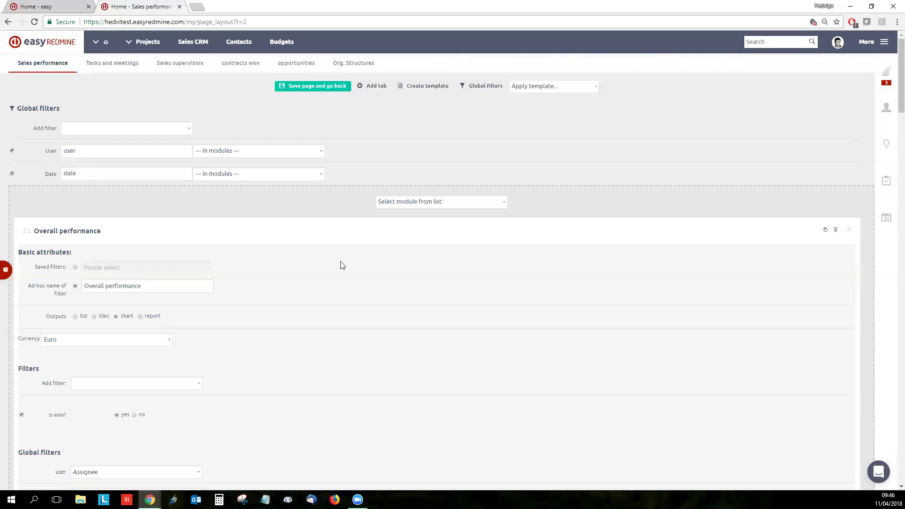
Examine the user and date field options under Global filters in the Overall performance module, keeping Assignee and Contract date.
scroll(340, 264, down, 3)
scroll(343, 265, down, 1)
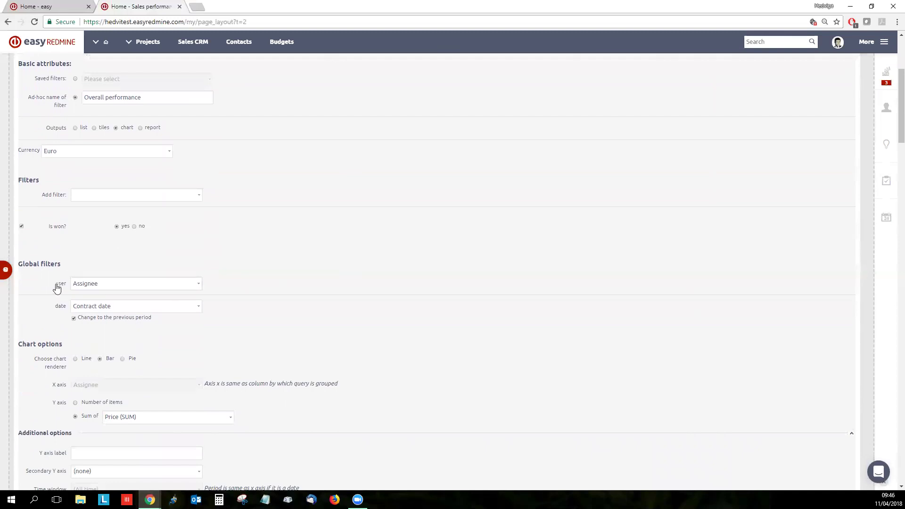
click(121, 287)
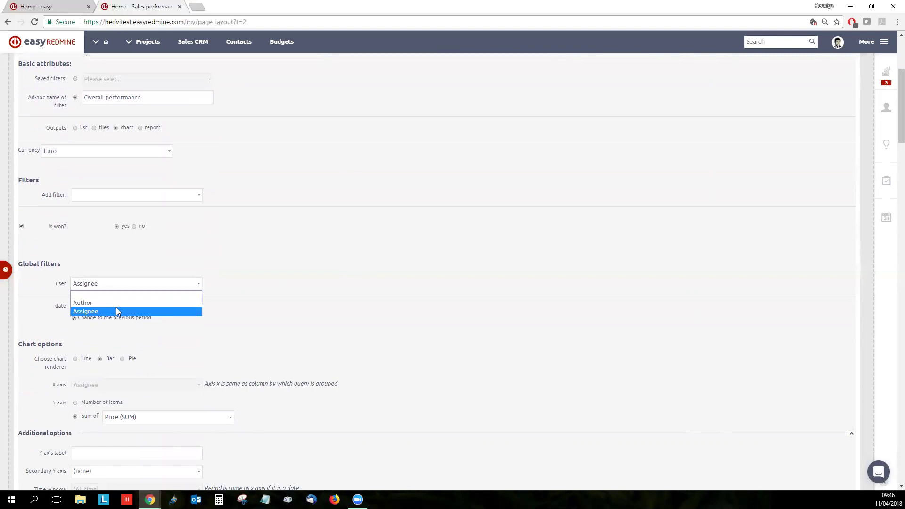
click(287, 295)
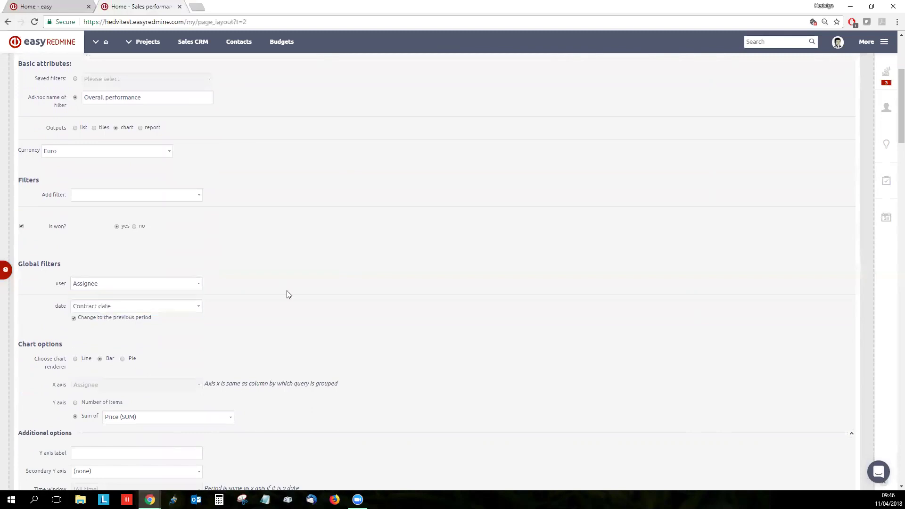
click(146, 307)
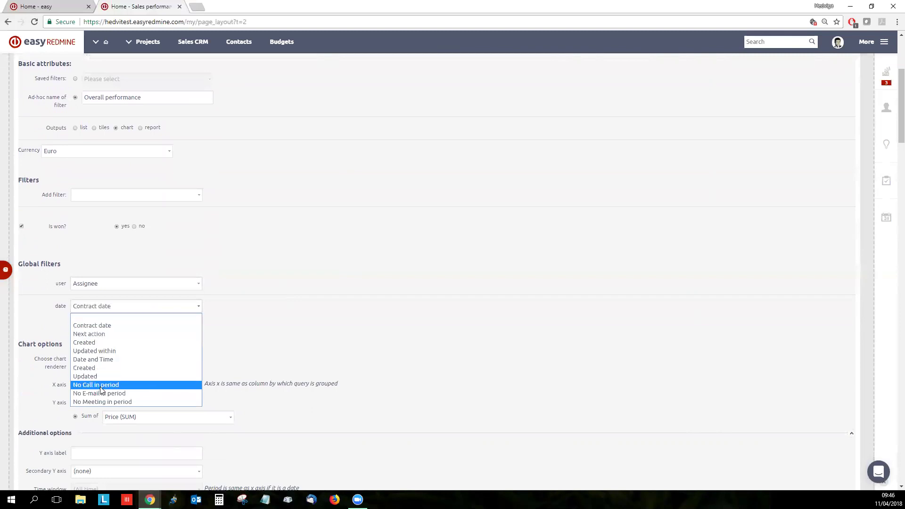
click(129, 326)
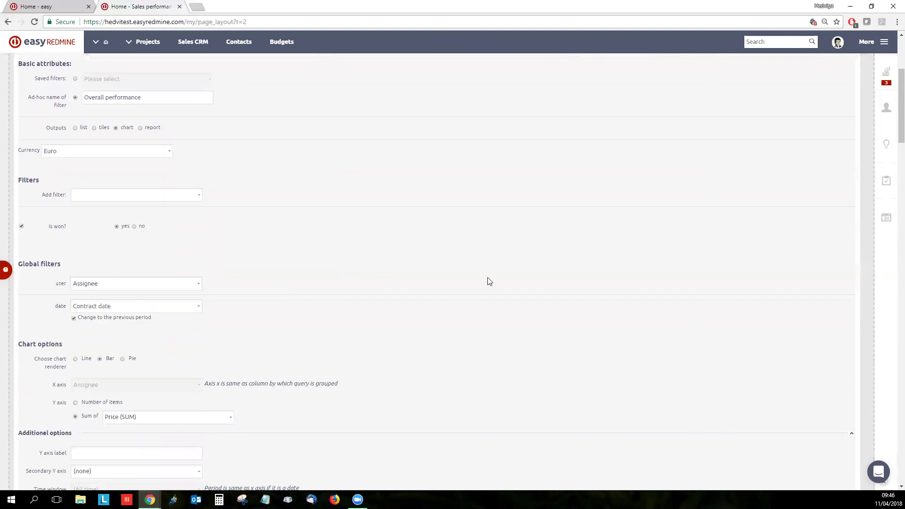
Check the global filter settings of the remaining chart modules, and save the Sales performance page to return to the dashboard.
scroll(489, 281, down, 10)
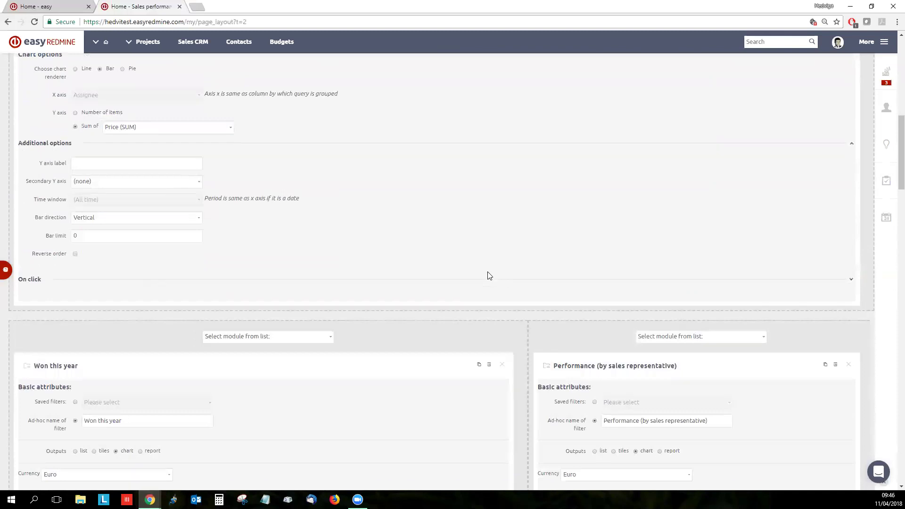
scroll(489, 277, down, 3)
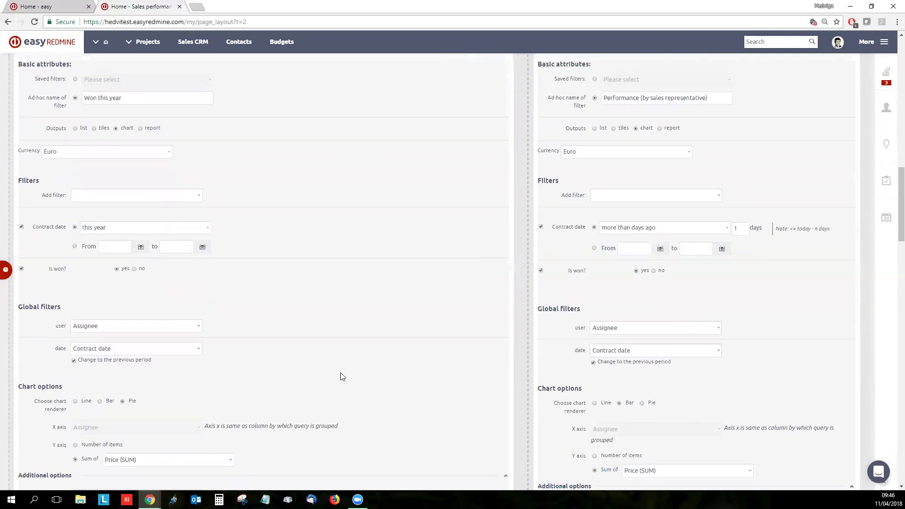
scroll(269, 391, down, 5)
scroll(269, 391, up, 15)
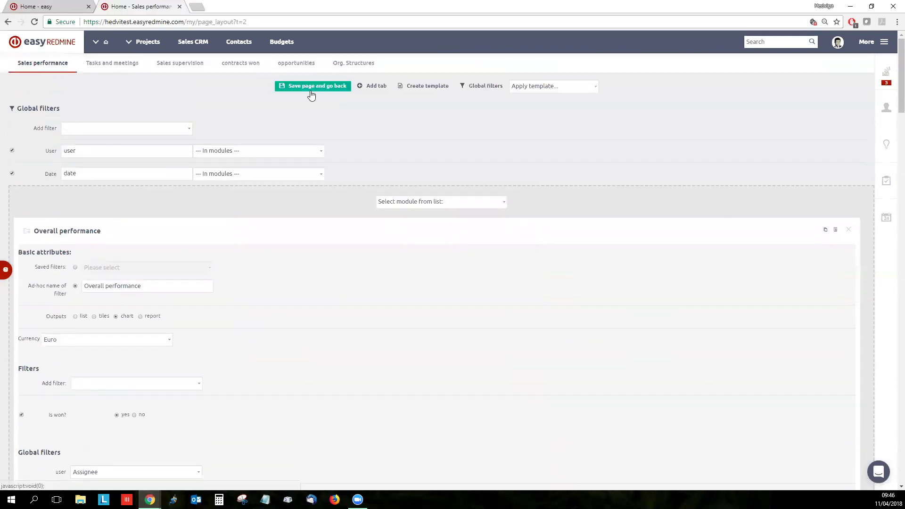
click(311, 90)
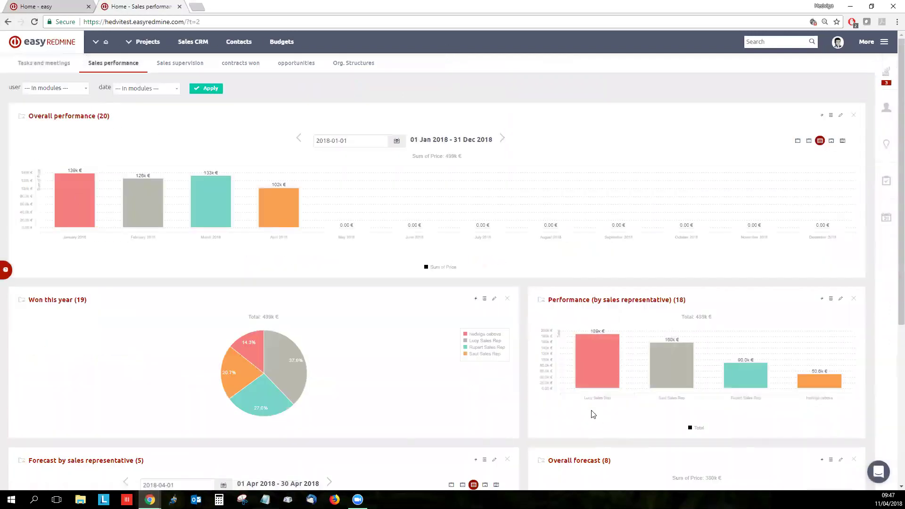
Apply the user global filter to the Sales performance dashboard for a single sales representative.
click(69, 90)
click(60, 279)
click(204, 89)
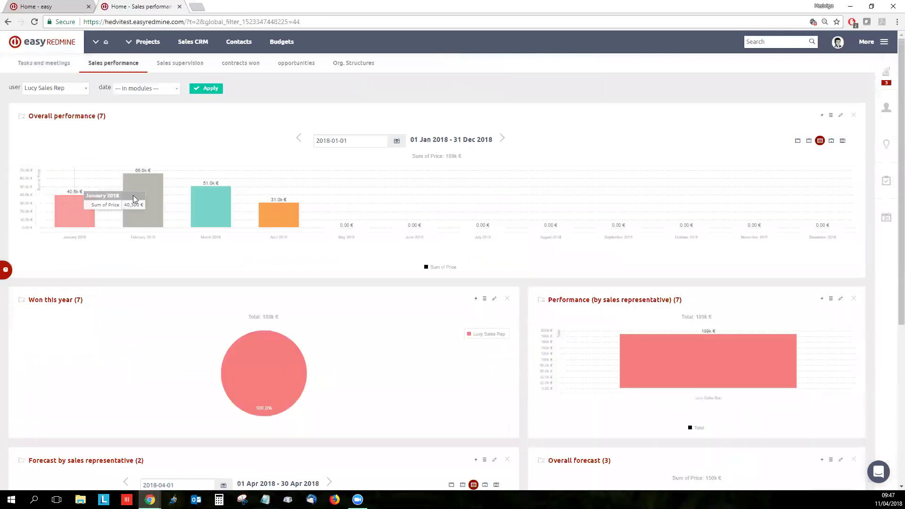
Review the filtered charts and the periods offered by the date filter, and reload the Sales performance dashboard without filters.
scroll(412, 399, down, 5)
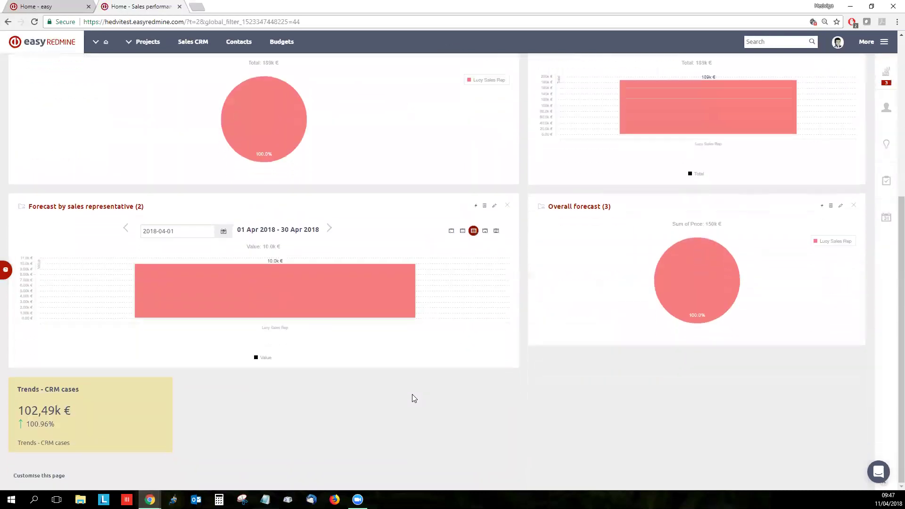
scroll(412, 394, up, 6)
scroll(306, 322, down, 2)
scroll(306, 323, up, 2)
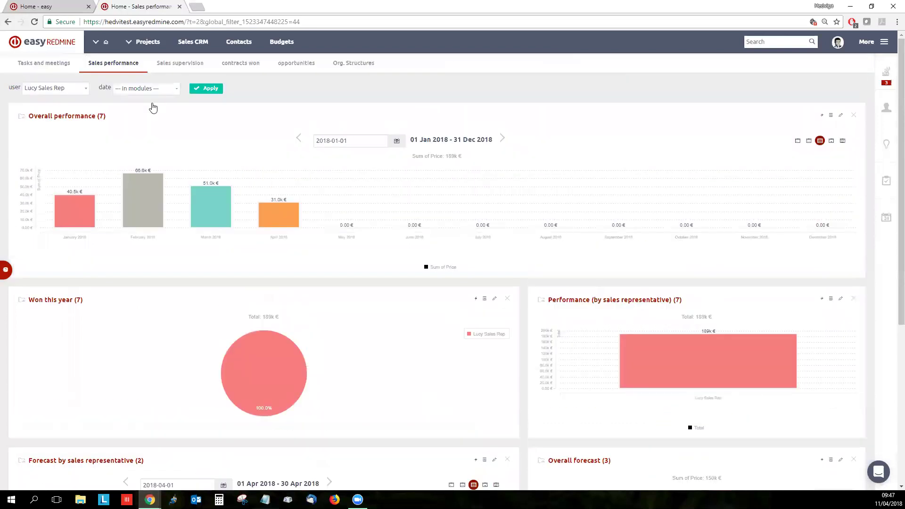
click(147, 88)
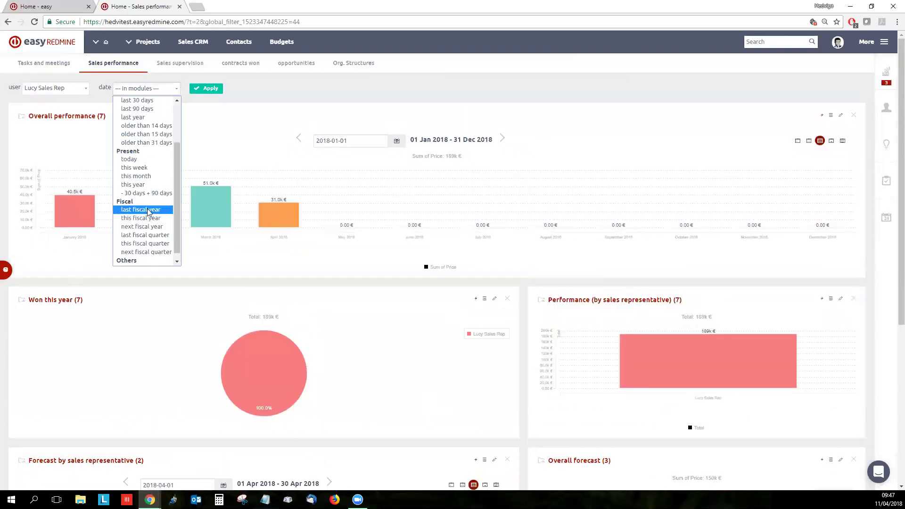
click(118, 69)
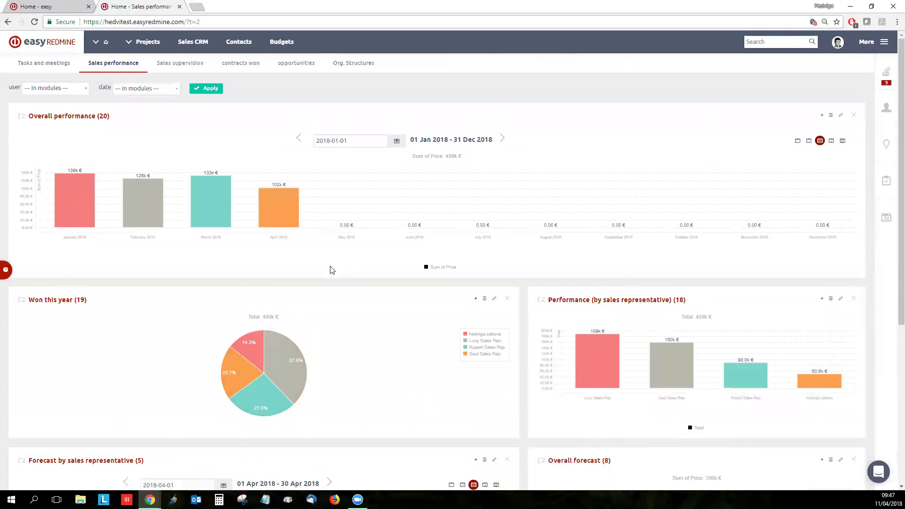
Open the settings of the Trends - CRM cases module and examine the entities it can be based on.
scroll(333, 265, down, 5)
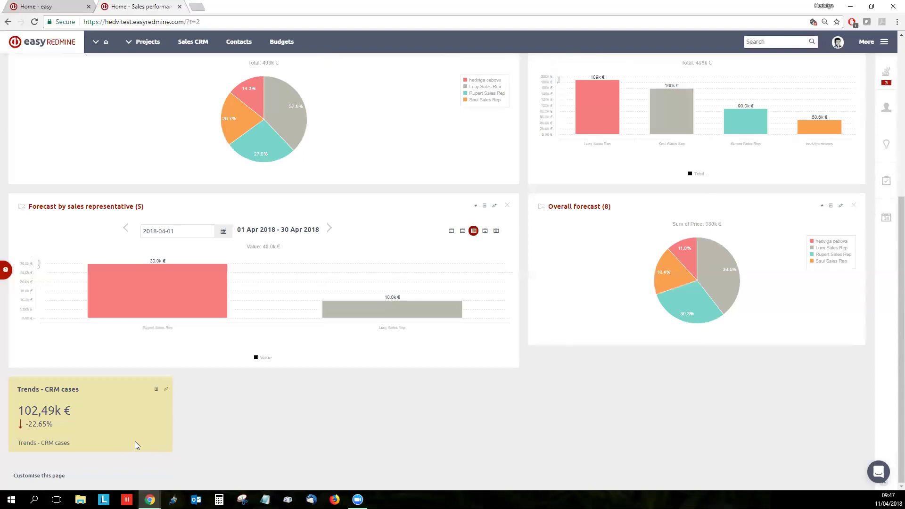
click(166, 389)
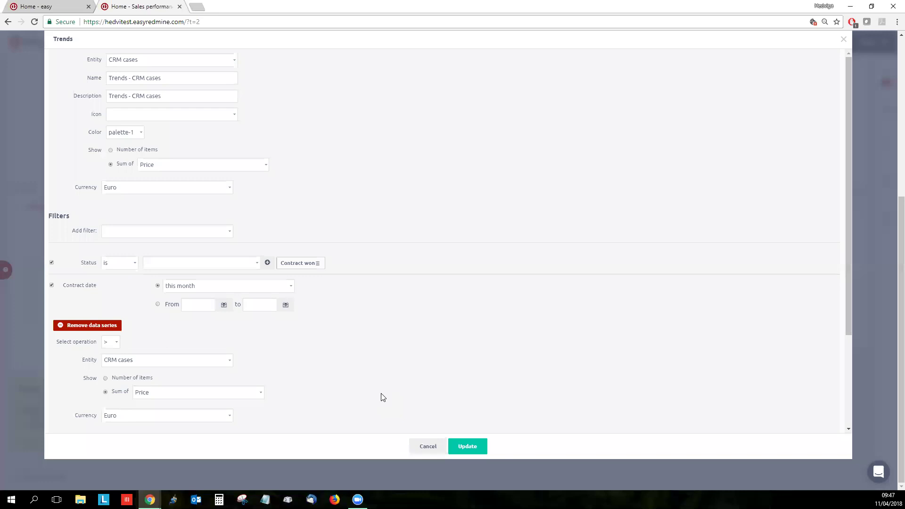
scroll(383, 398, up, 1)
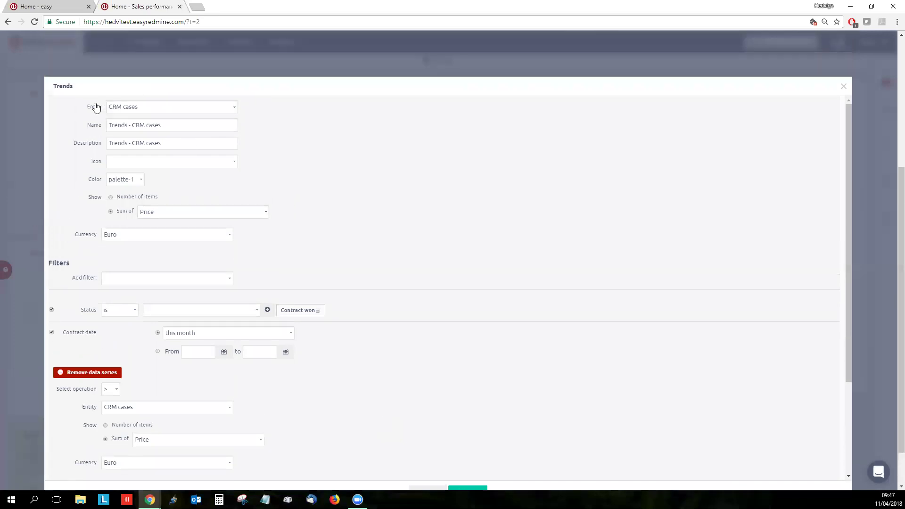
click(157, 108)
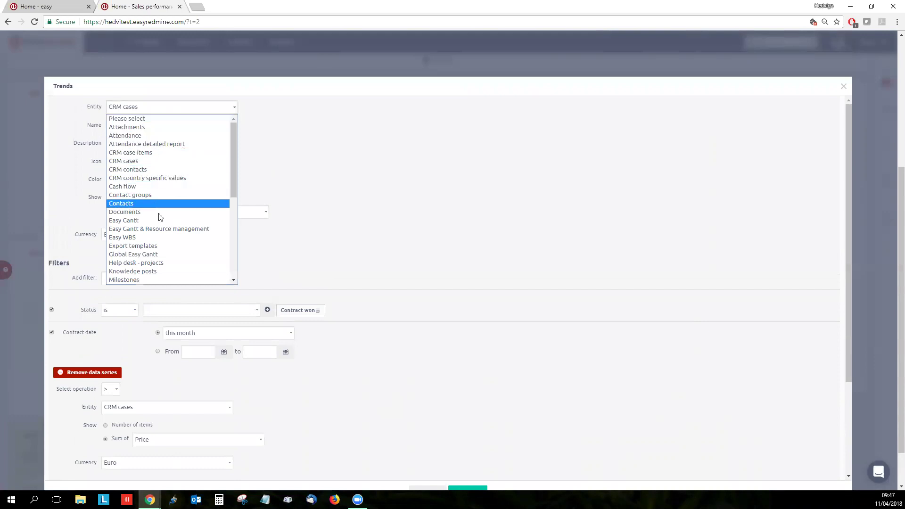
scroll(166, 235, down, 3)
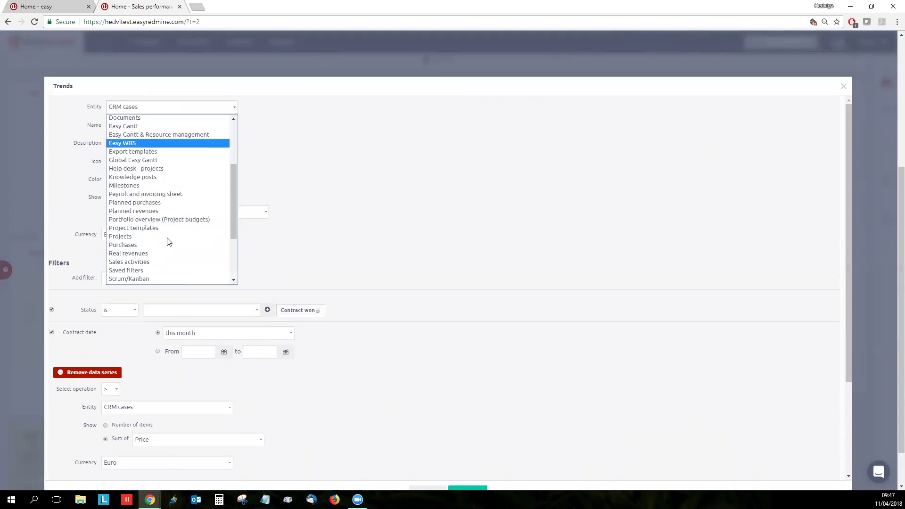
scroll(160, 263, down, 3)
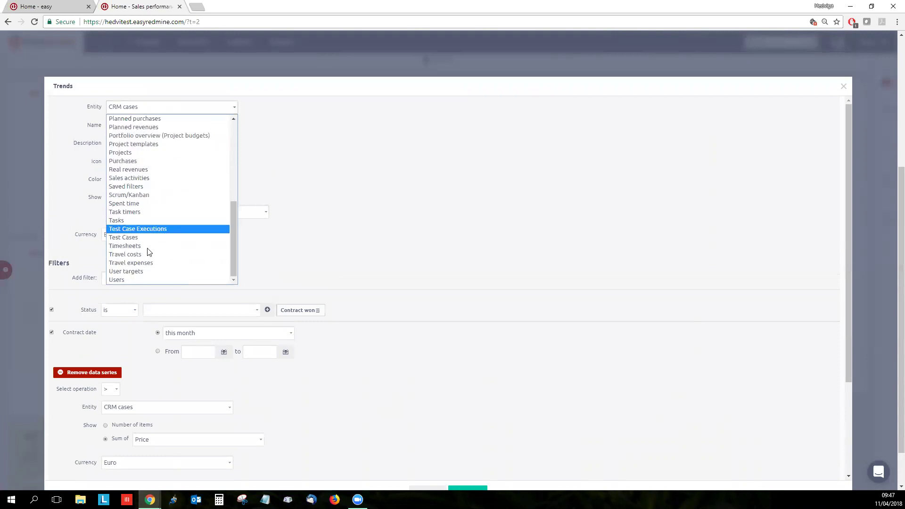
click(310, 160)
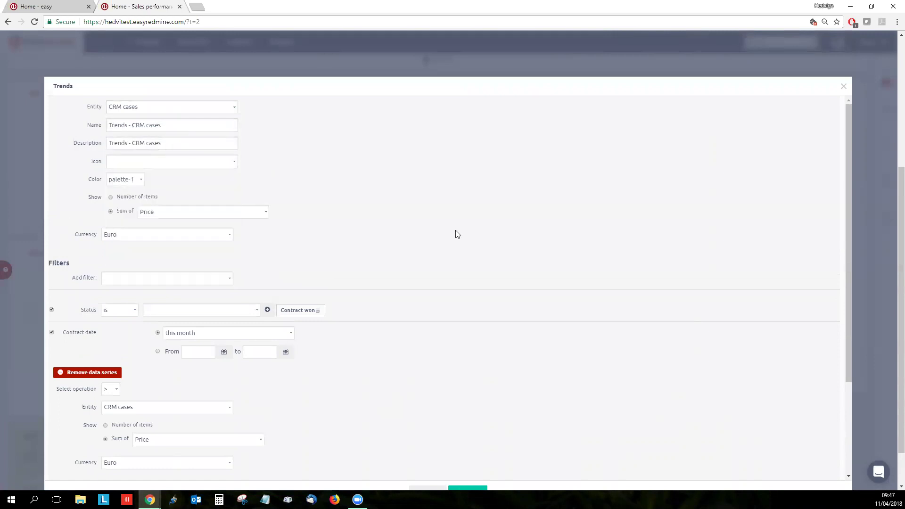
Examine the trend's colour palettes and the fields available for its sum, keeping palette-1 and Price.
click(140, 182)
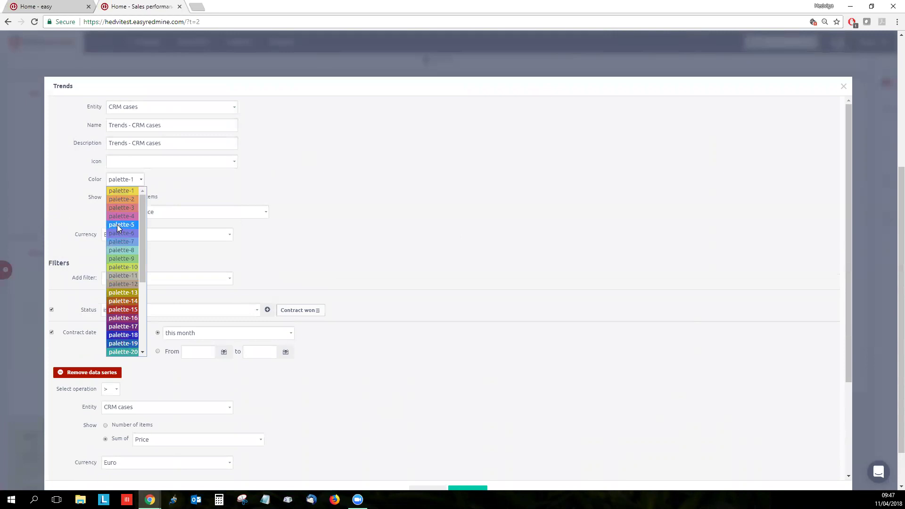
click(163, 197)
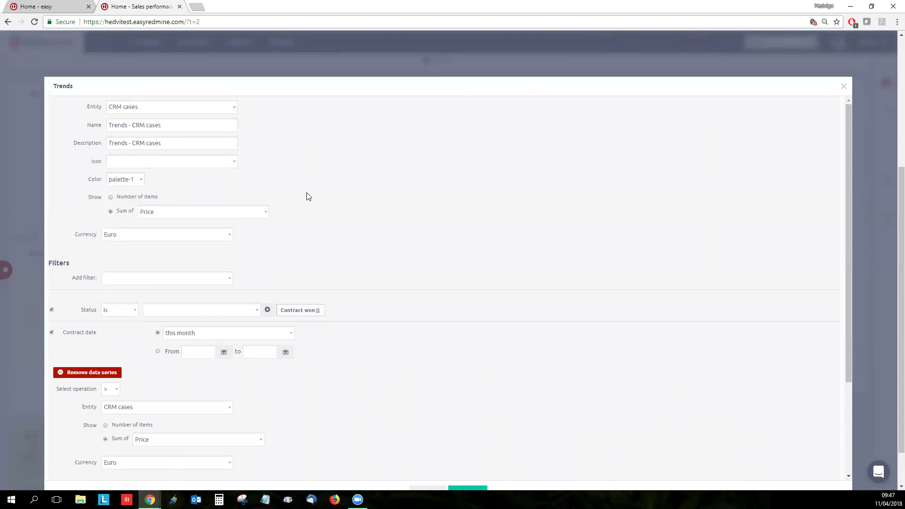
click(159, 215)
click(143, 225)
Compare the status and contract date filters of the trend's two data series, and close the settings without updating.
scroll(315, 228, down, 1)
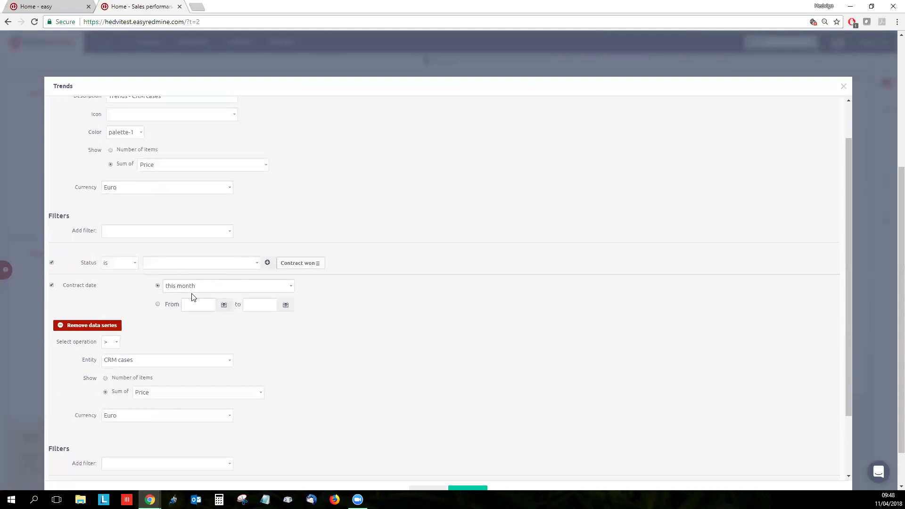
scroll(376, 347, down, 1)
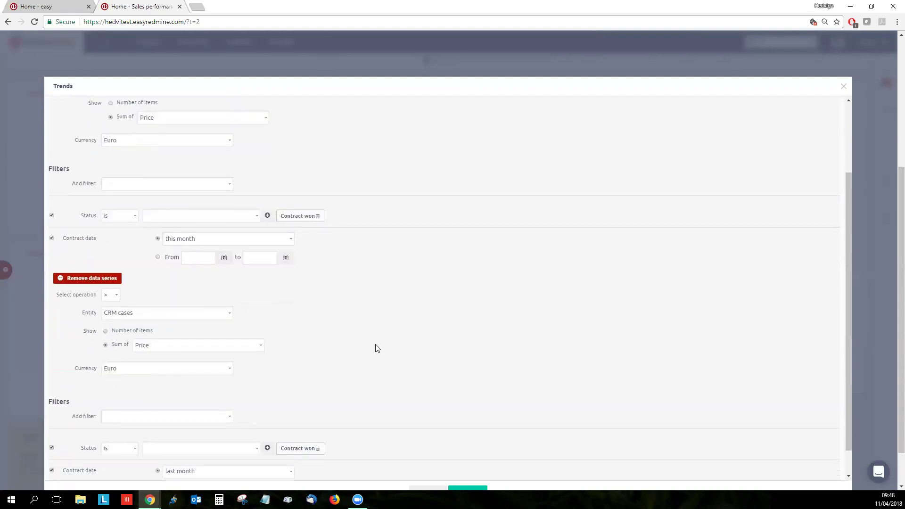
scroll(377, 348, down, 1)
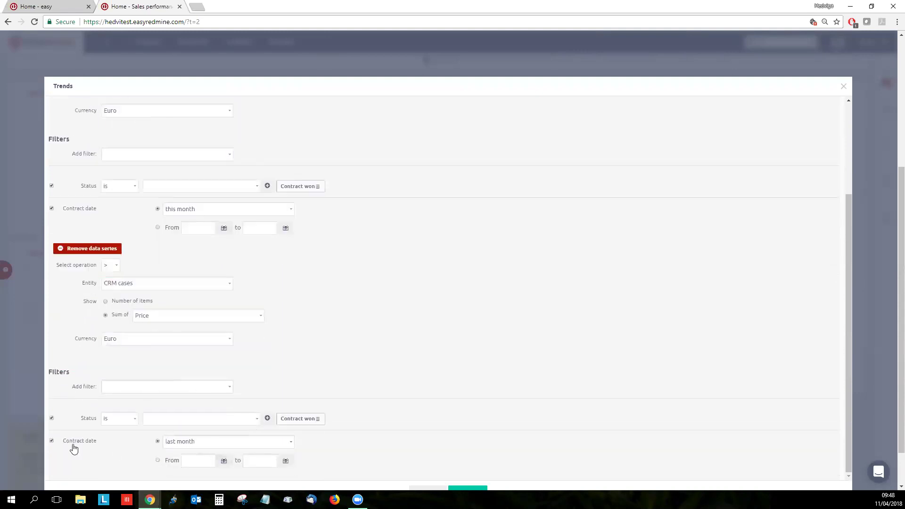
scroll(237, 359, down, 1)
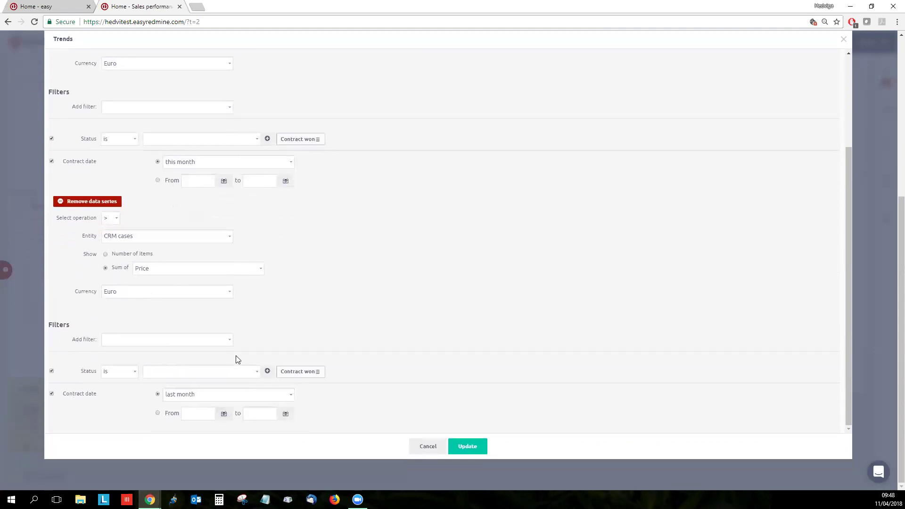
scroll(283, 317, up, 1)
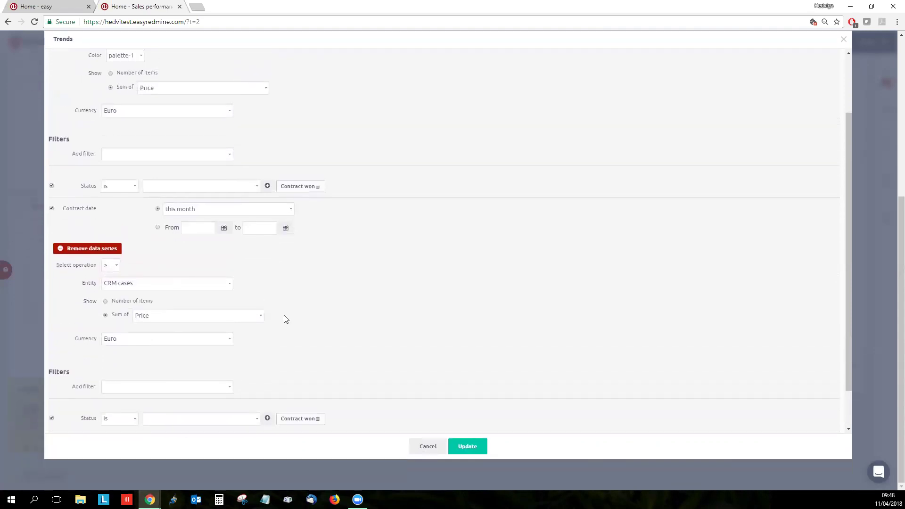
click(843, 39)
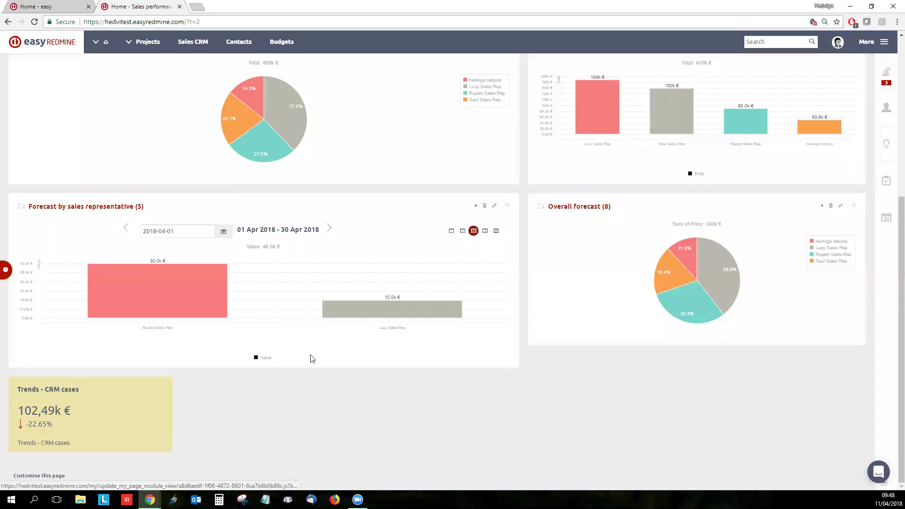
Highlight the total amount on the Trends - CRM cases tile and examine its percentage change.
drag(19, 411, 40, 413)
click(40, 414)
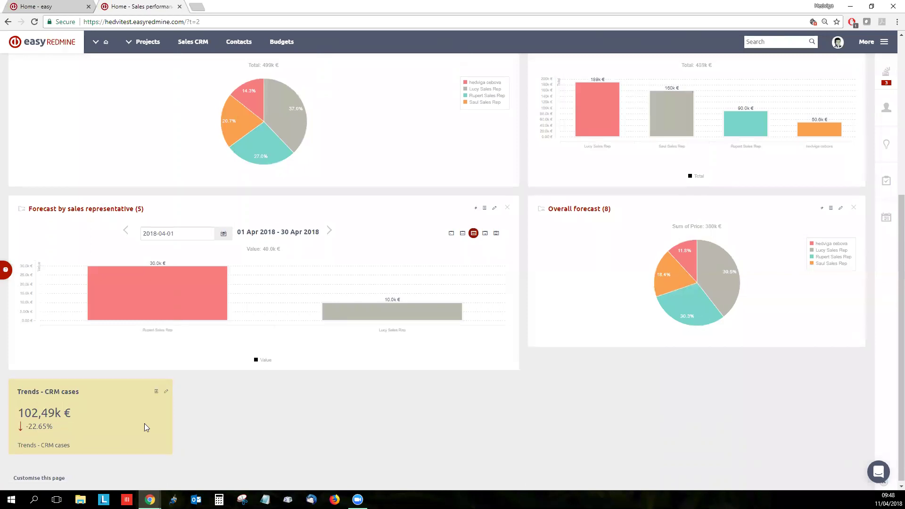
scroll(145, 428, down, 1)
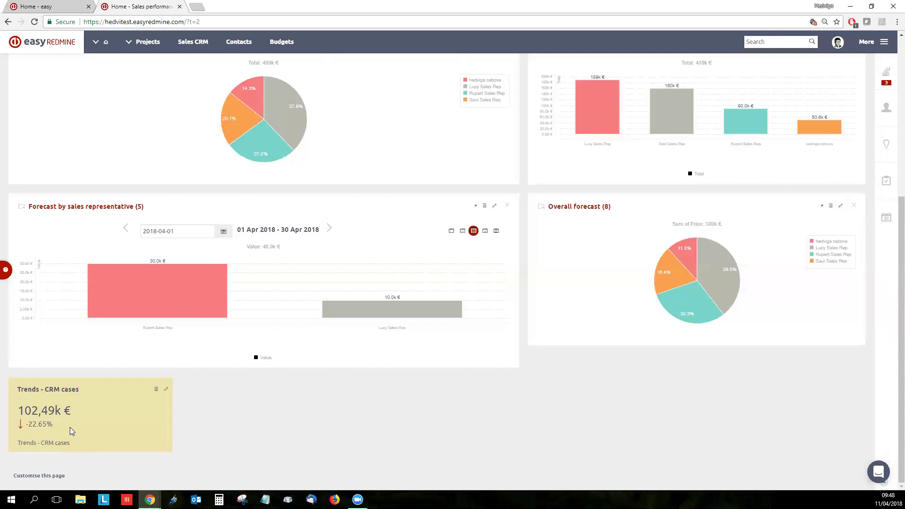
Open the closed deals list from the March 2018 bar of the Overall performance chart, review its CRM cases and close it.
scroll(213, 433, up, 5)
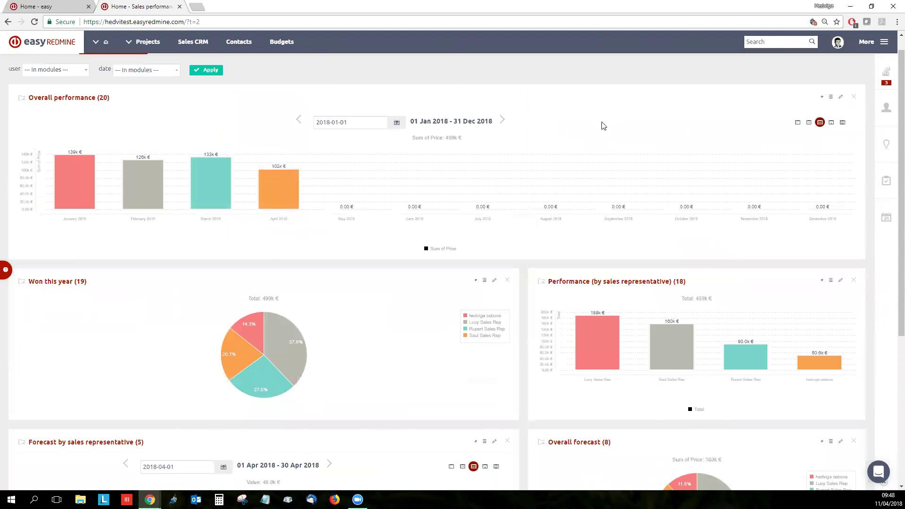
click(211, 174)
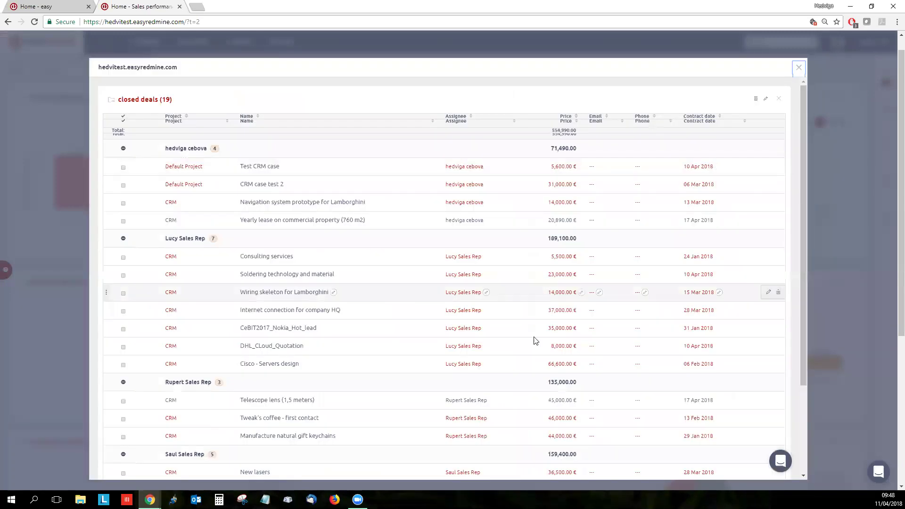
scroll(534, 340, down, 3)
scroll(535, 341, down, 2)
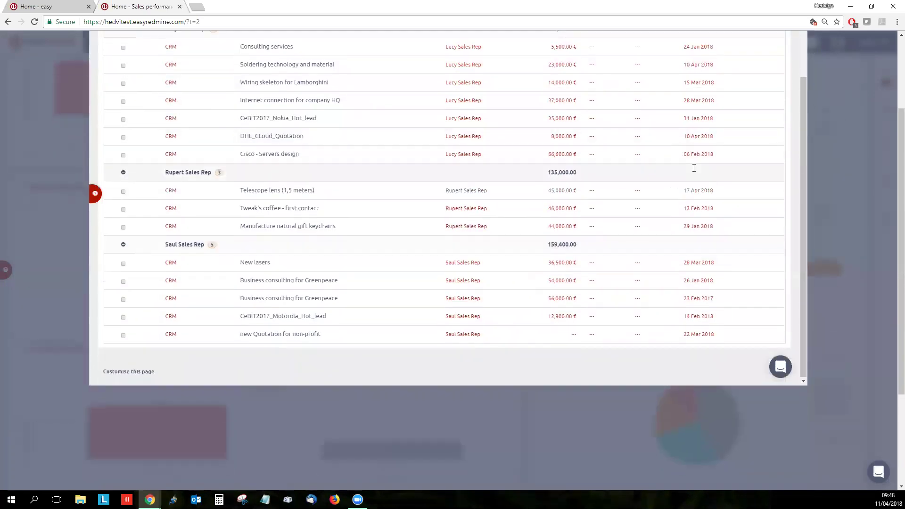
scroll(691, 183, up, 3)
scroll(791, 97, up, 2)
click(791, 98)
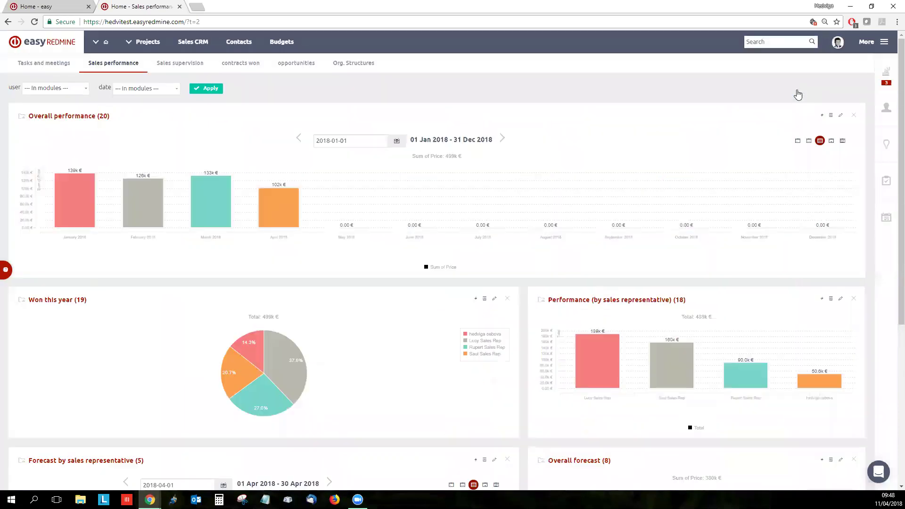
View the contracts won page, then examine the on-click URL in the settings of the Sales performance page's Overall performance chart.
click(221, 65)
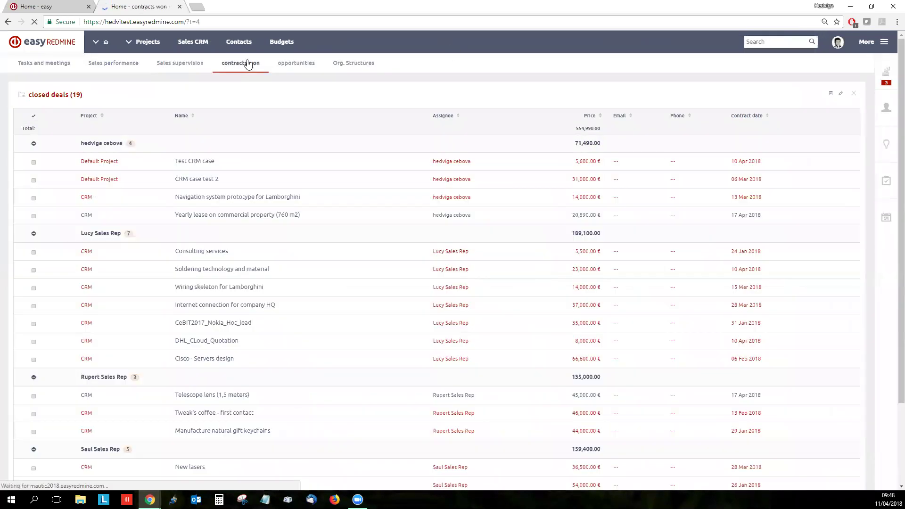
click(124, 66)
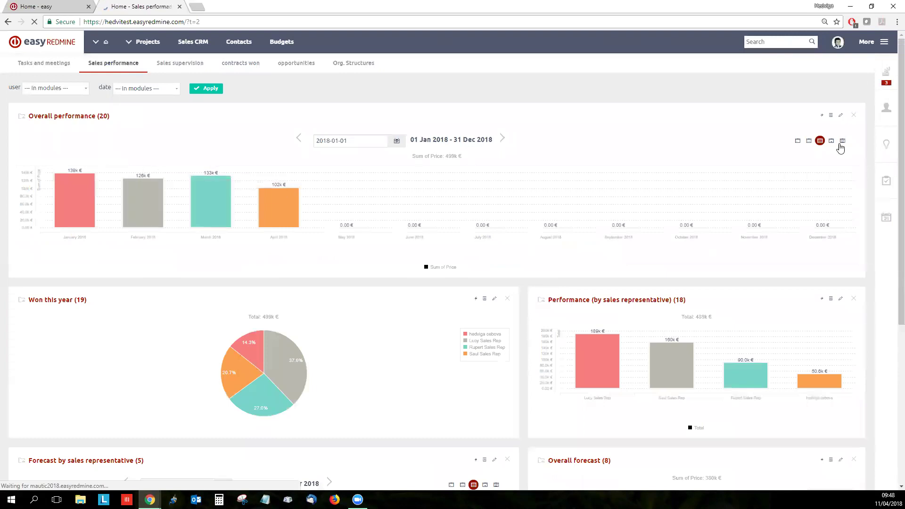
click(840, 115)
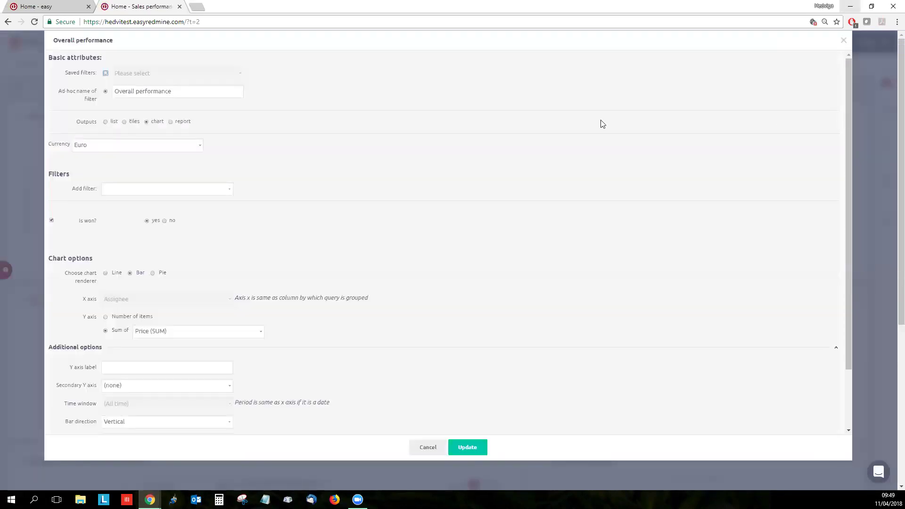
scroll(396, 312, down, 2)
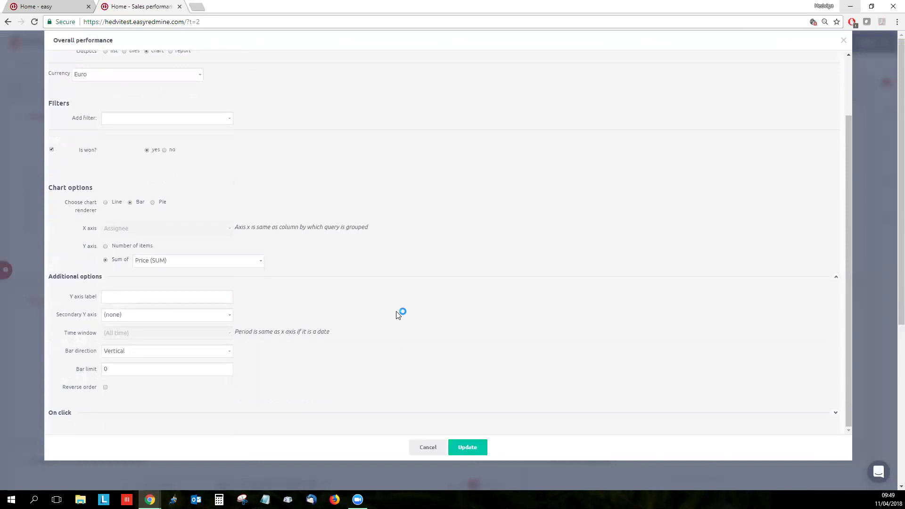
click(60, 413)
scroll(303, 388, down, 1)
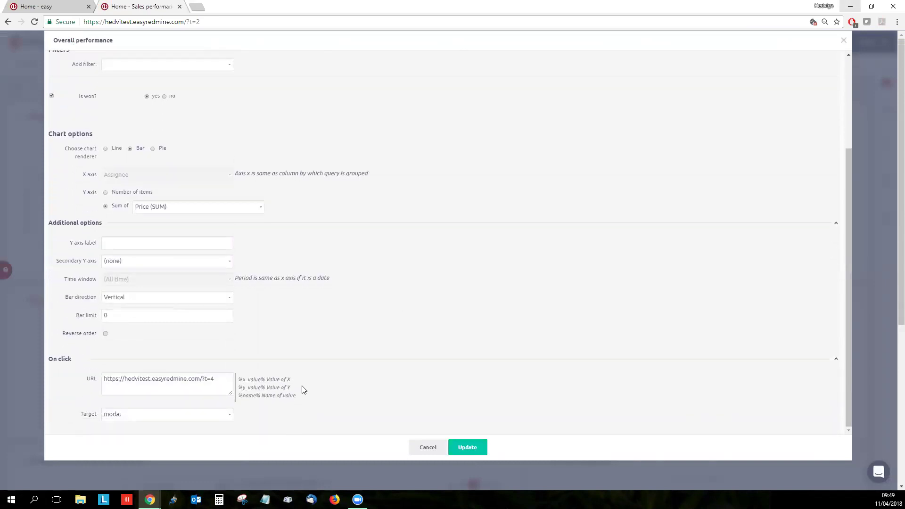
drag(178, 392, 64, 381)
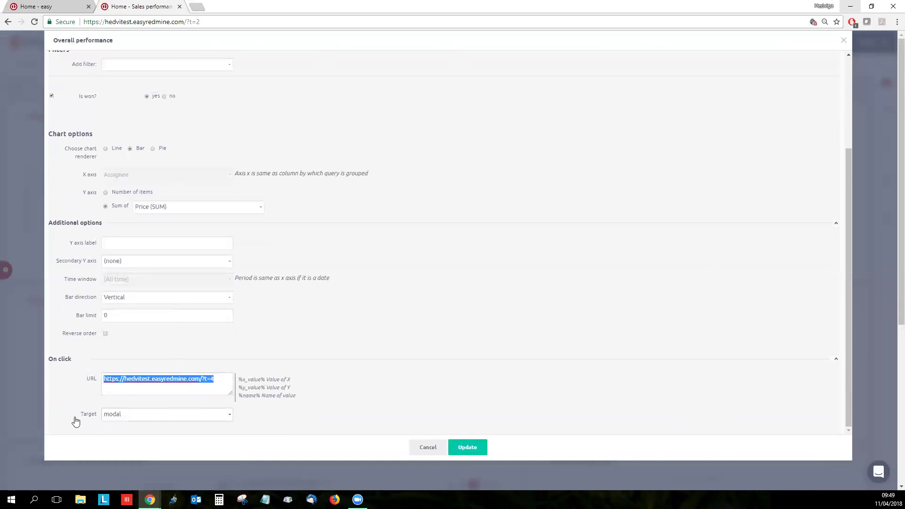
Review the on-click target options, keep modal selected and update the Overall performance chart.
click(147, 415)
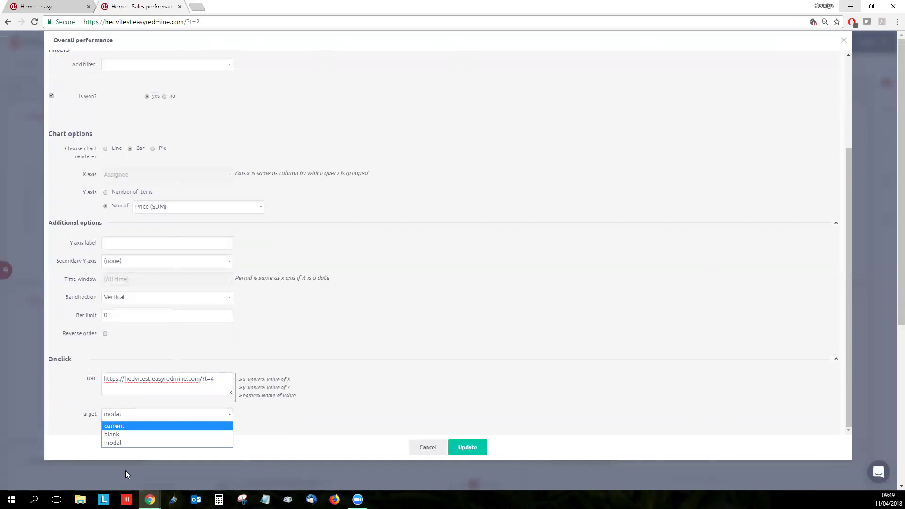
click(123, 446)
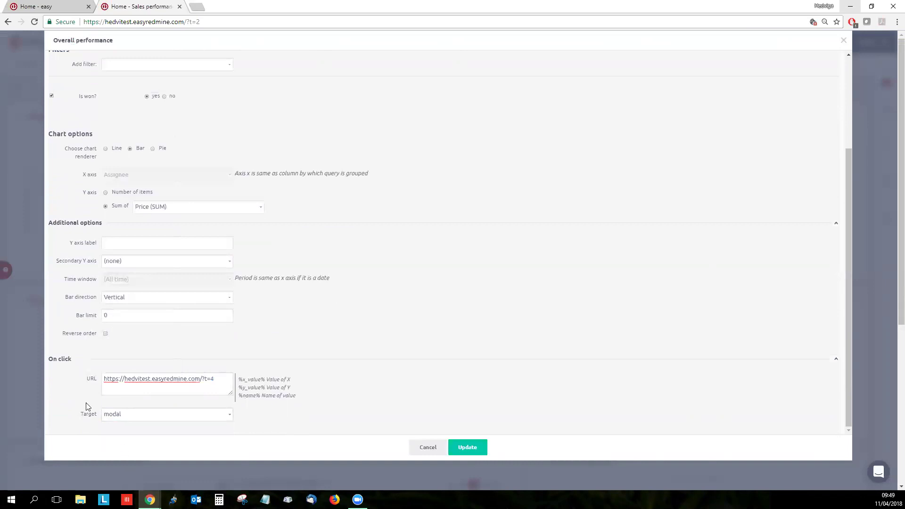
click(467, 447)
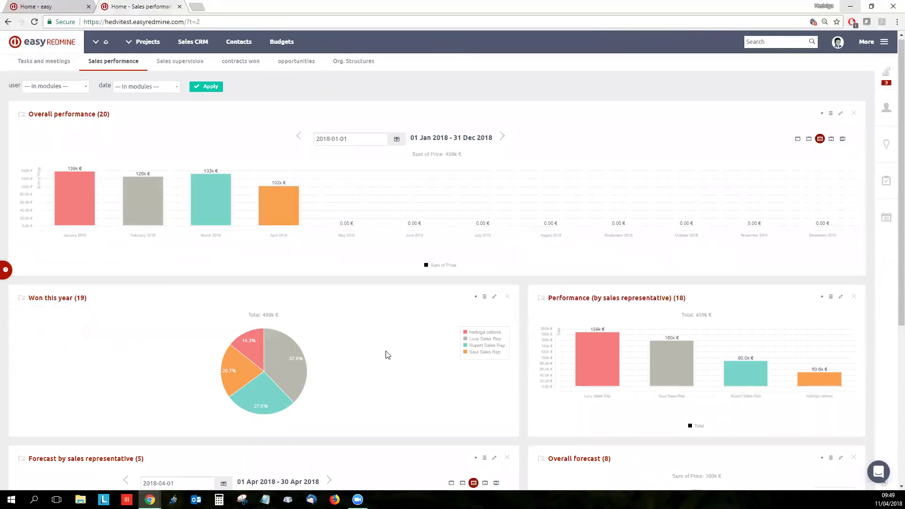
Look over the remaining Sales performance charts, close that browser tab and clear the text selection on the webinar home page.
scroll(384, 321, down, 5)
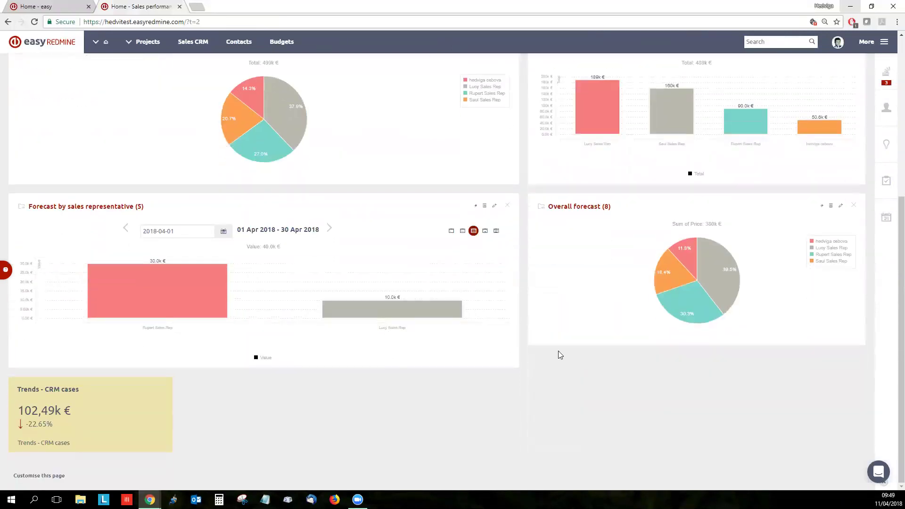
scroll(559, 354, up, 5)
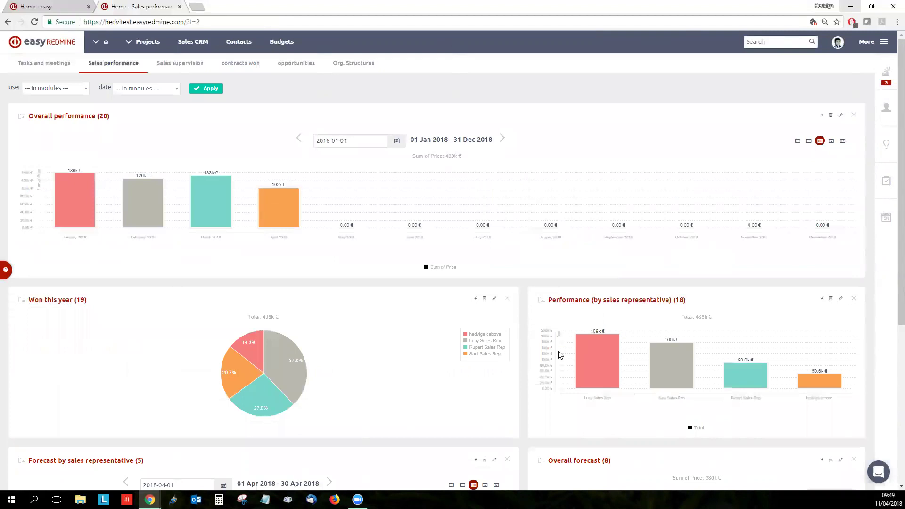
click(179, 7)
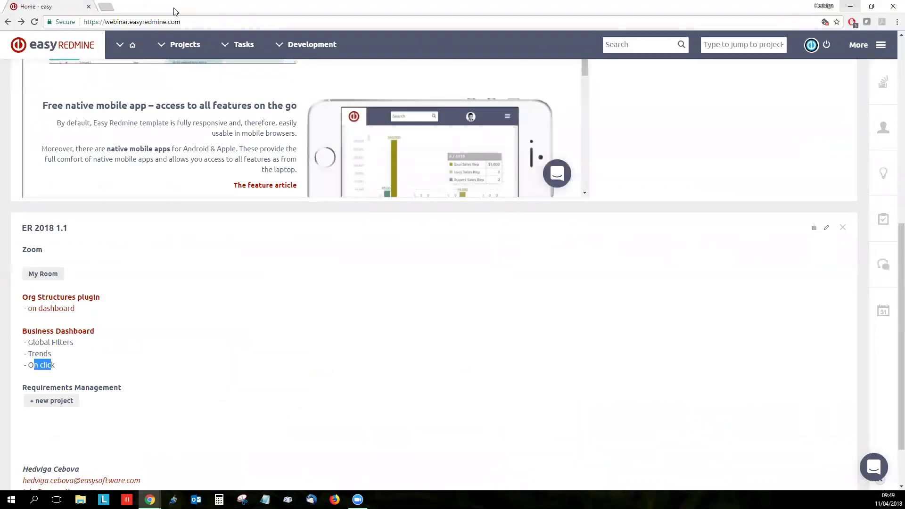
click(289, 285)
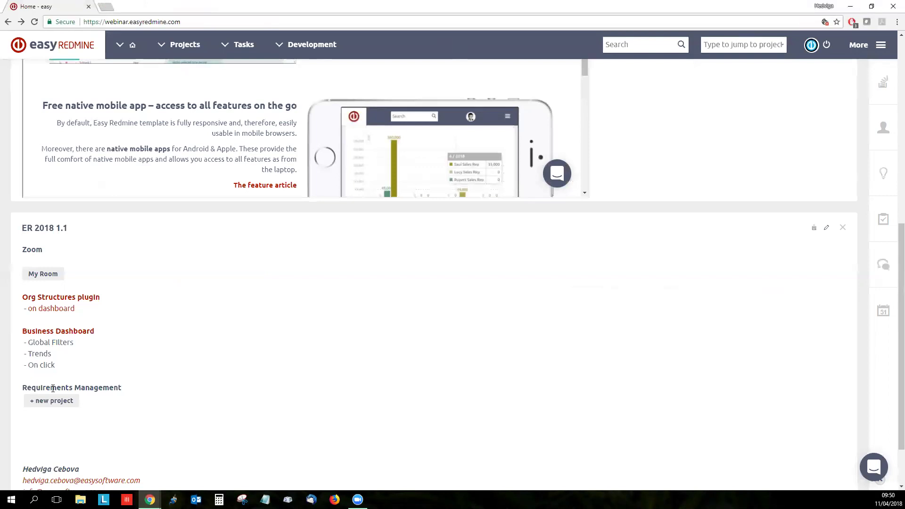
Examine the new plugins in the What's new list and the Requirements plugin description, highlighting part of its text.
scroll(229, 393, up, 2)
scroll(426, 176, up, 6)
scroll(421, 175, up, 10)
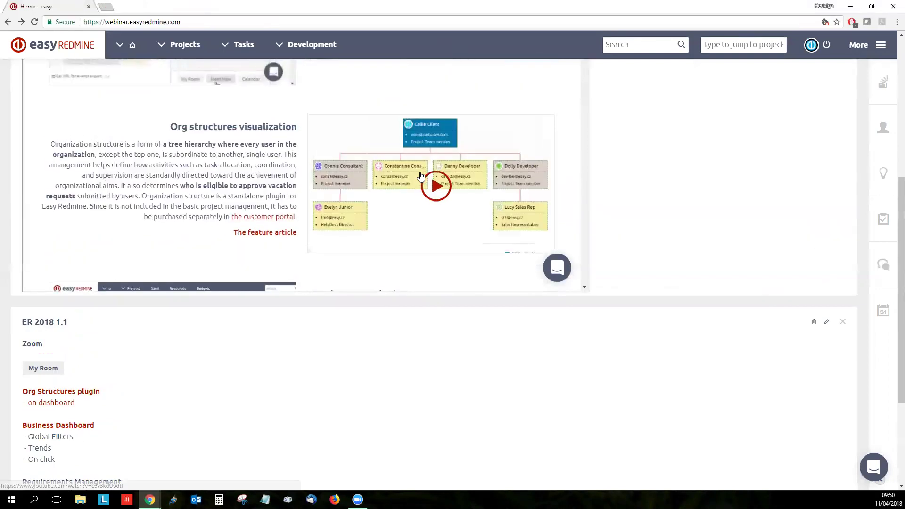
scroll(421, 176, up, 8)
scroll(680, 168, up, 8)
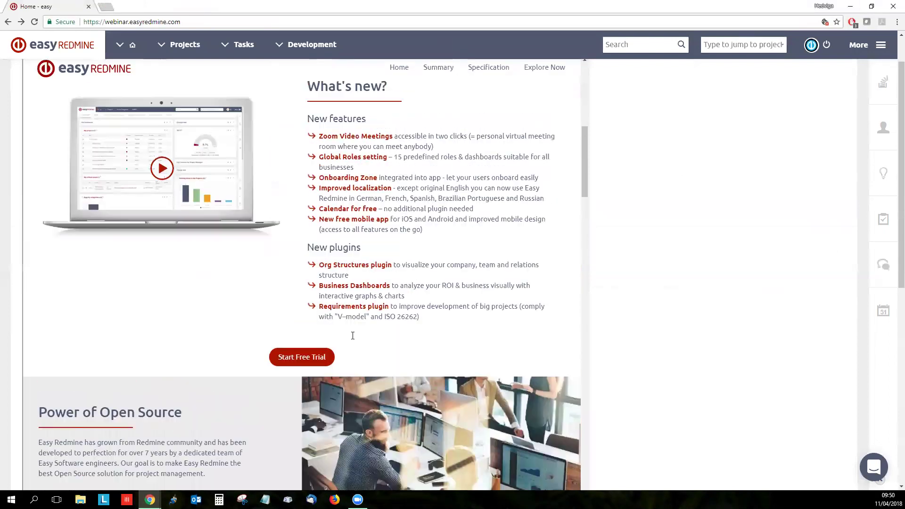
scroll(358, 326, down, 10)
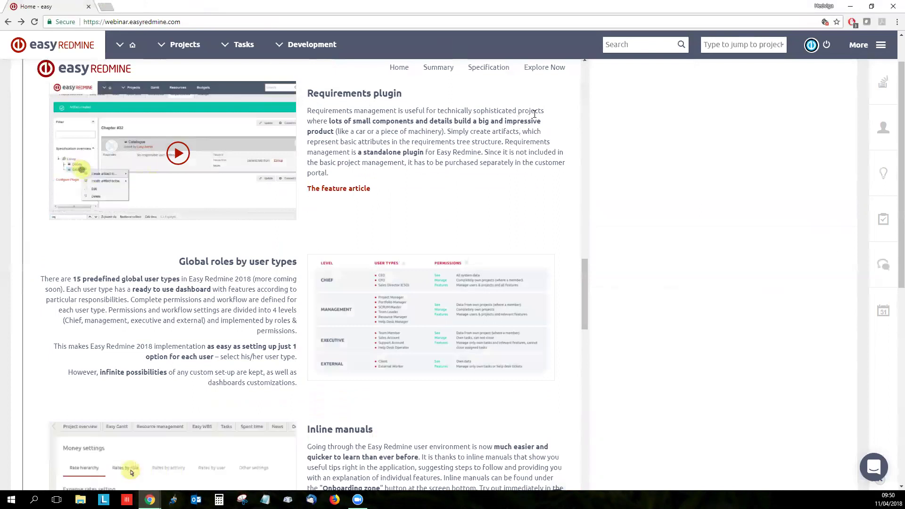
drag(367, 121, 541, 122)
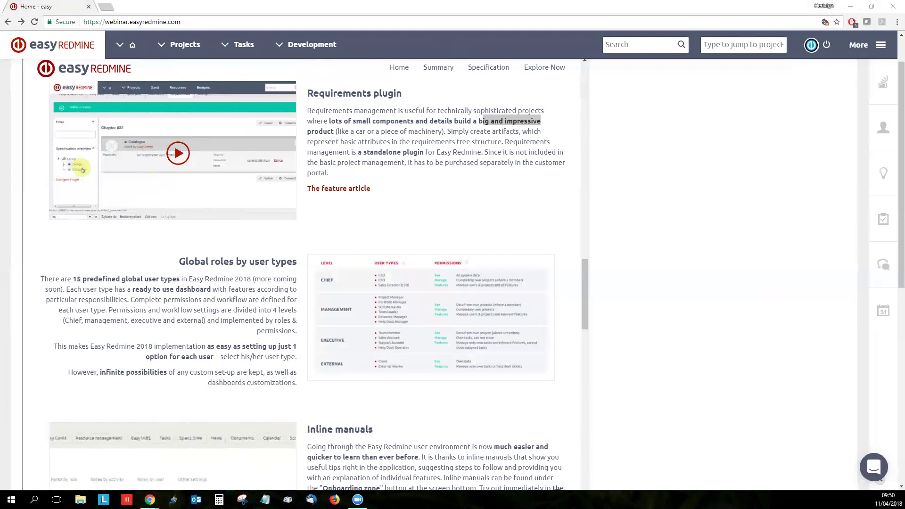
click(368, 235)
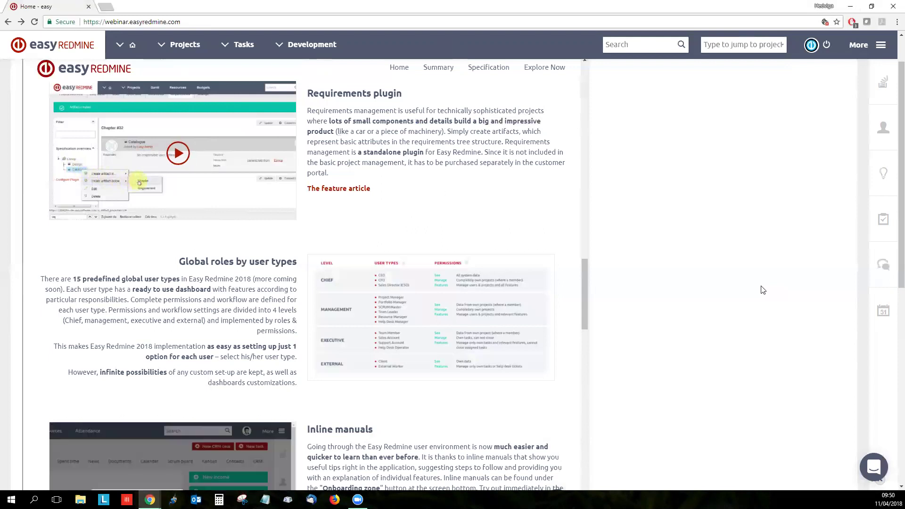
Create a new project named Eshop with the Requirements module enabled.
scroll(761, 307, down, 8)
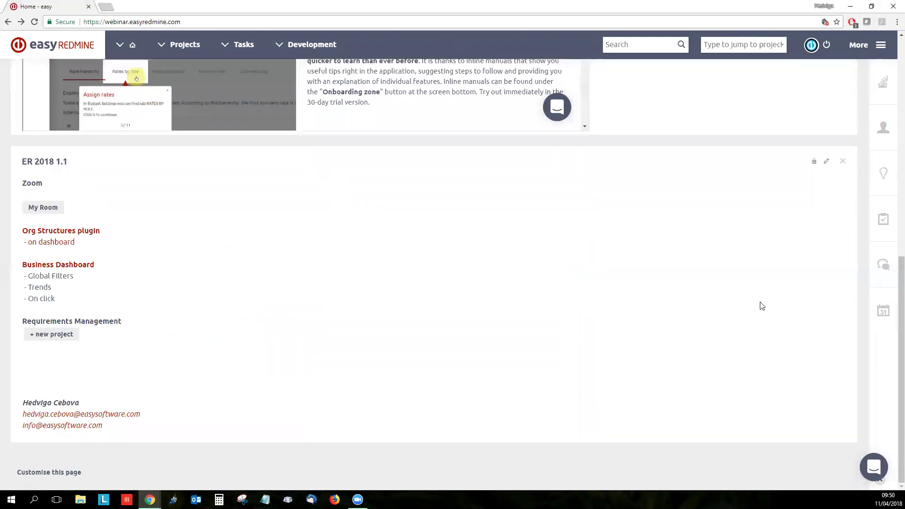
click(47, 335)
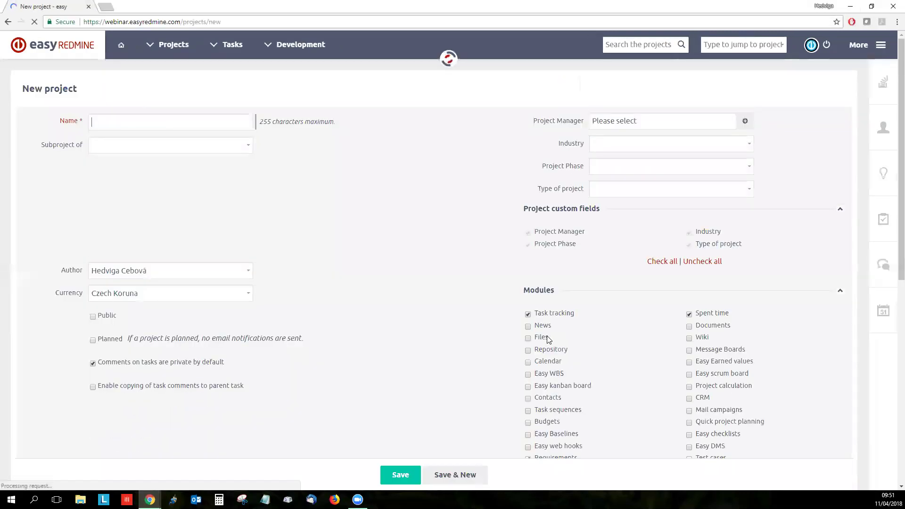
click(195, 123)
text(Eshe)
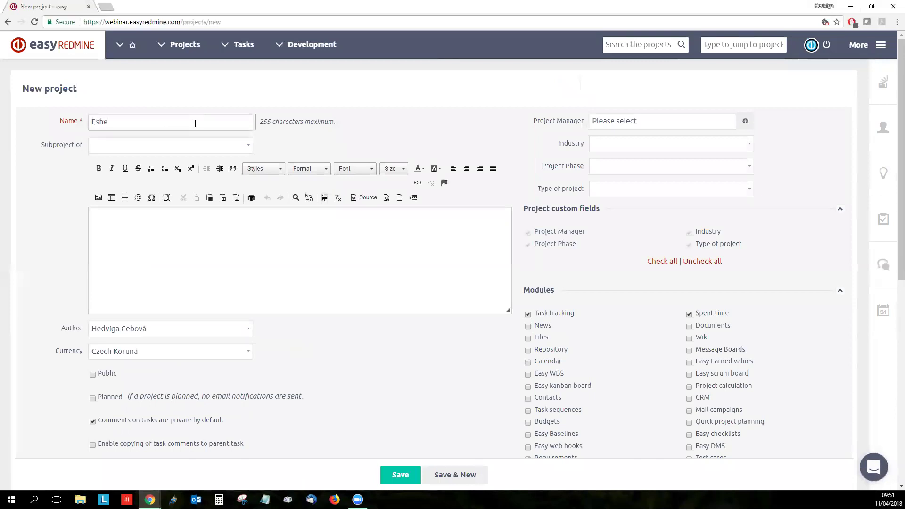
key(BackSpace)
text(o)
click(160, 135)
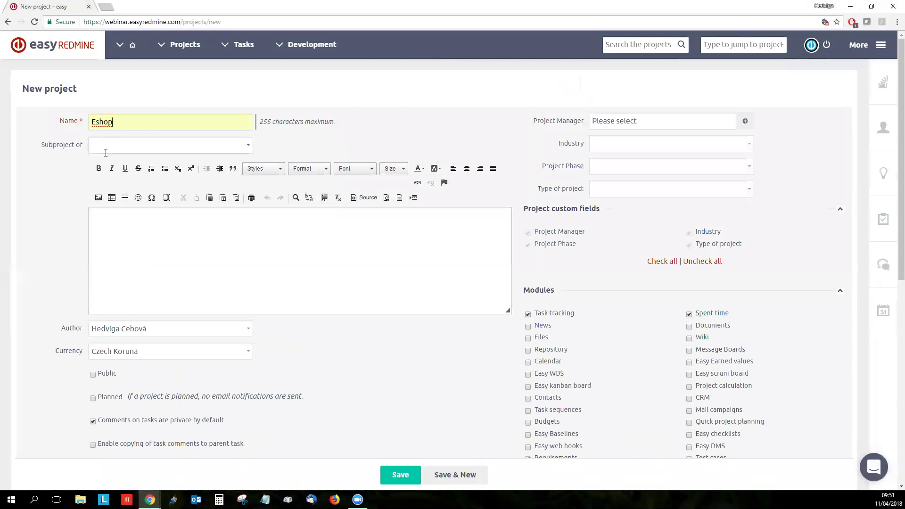
scroll(309, 251, down, 2)
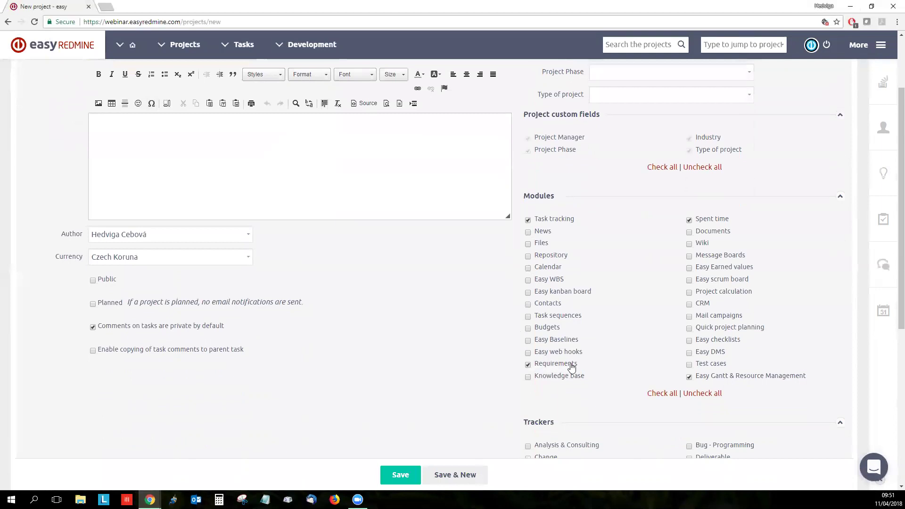
click(398, 474)
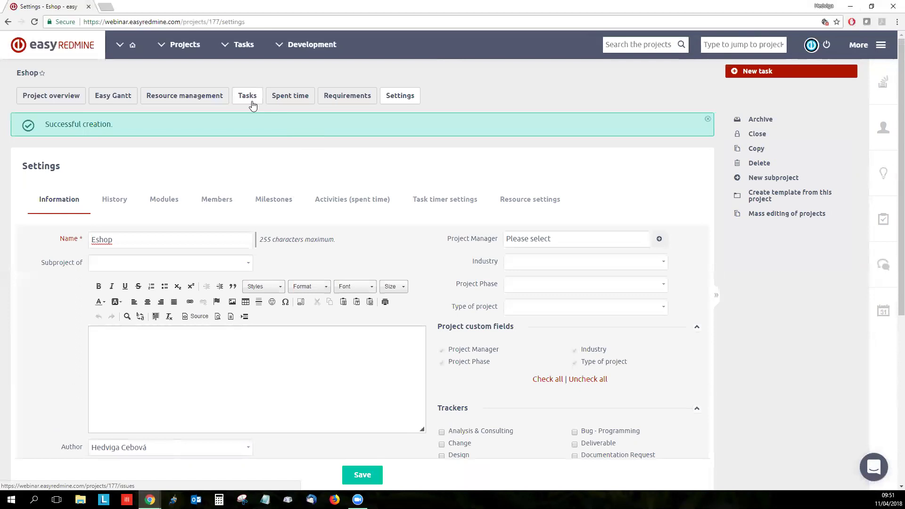
Review the artifact and relation configuration in the Eshop project's Requirements settings, keep all artifact types active and save the configuration.
click(345, 98)
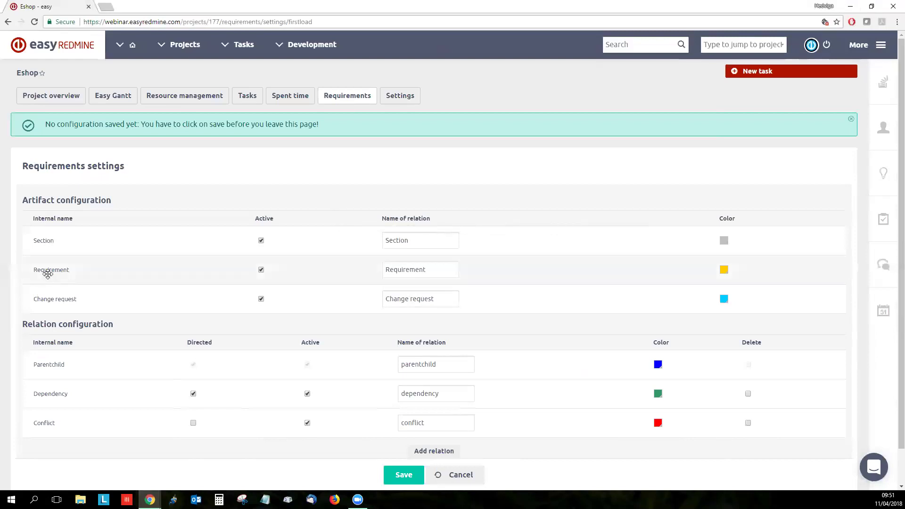
scroll(41, 269, down, 1)
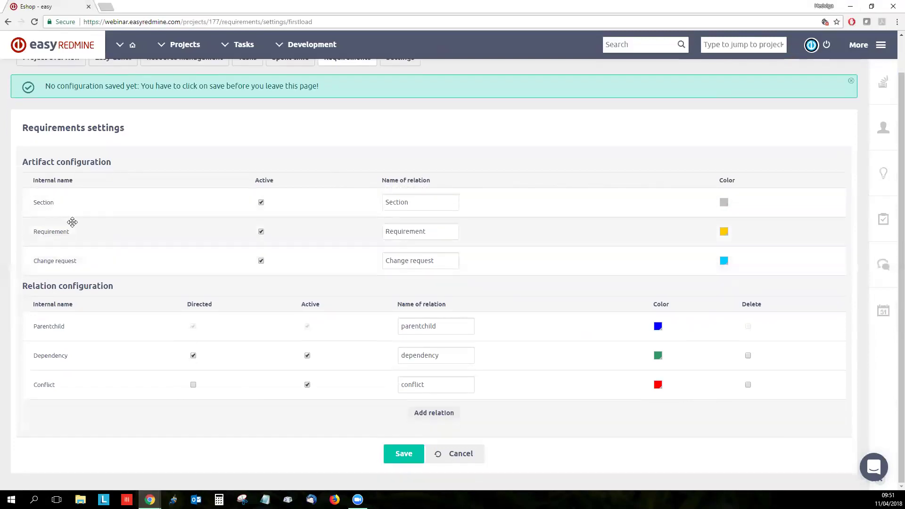
drag(424, 202, 361, 204)
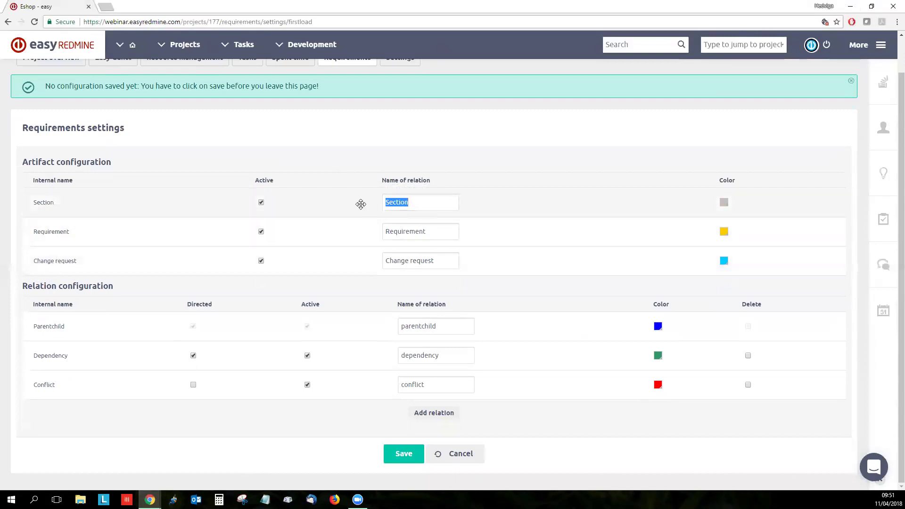
click(261, 261)
click(261, 233)
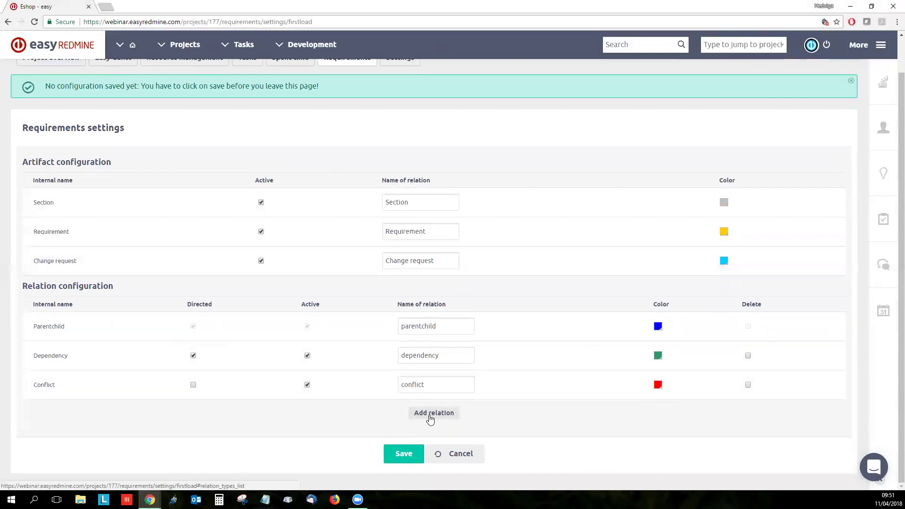
click(405, 454)
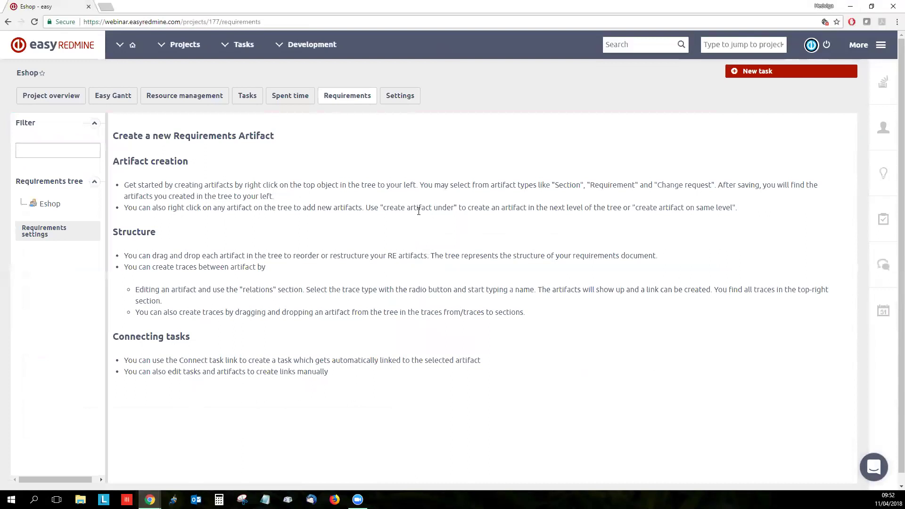
Review the artifact creation instructions and start a new Section artifact under Eshop in the requirements tree.
drag(271, 361, 148, 162)
click(362, 370)
right_click(50, 202)
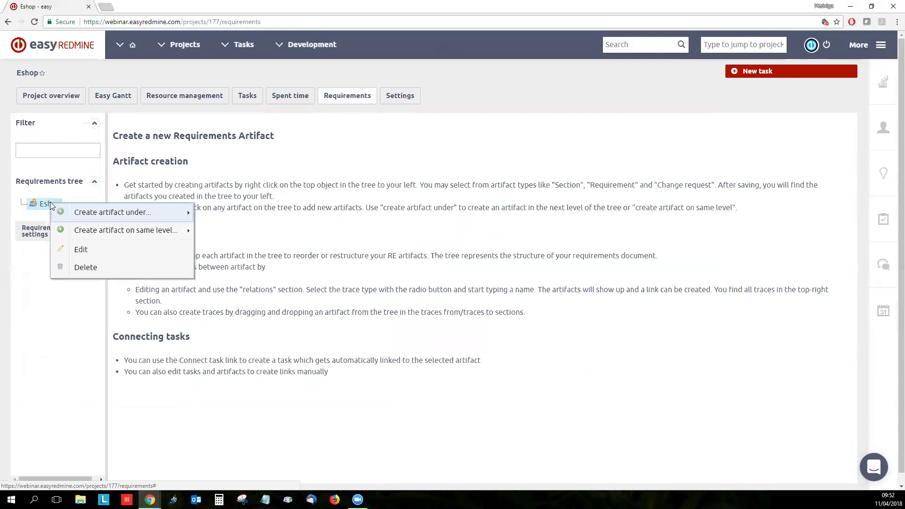
mouse_move(101, 214)
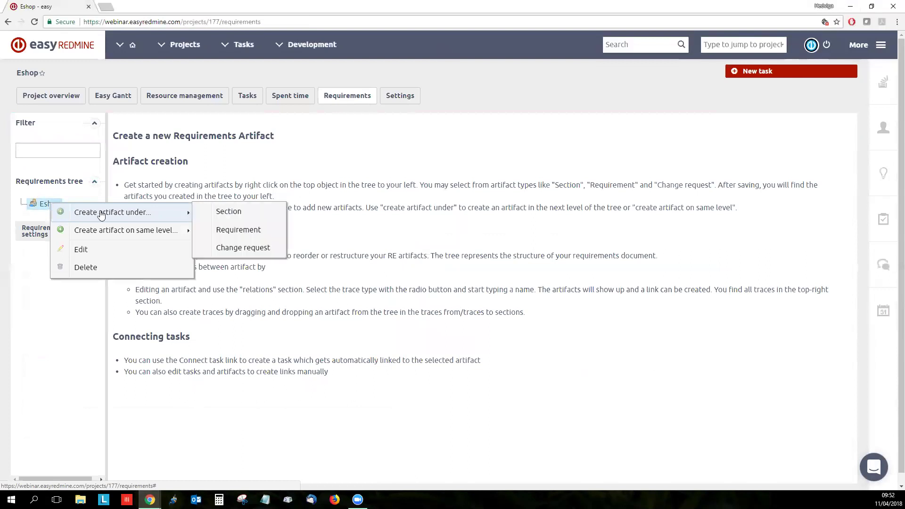
click(229, 212)
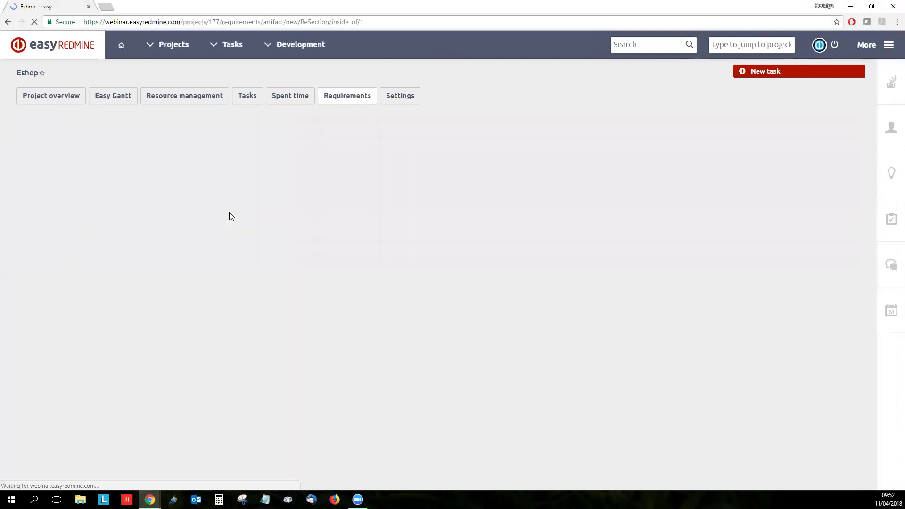
Name the new section Design, review its responsible, description, related tasks, relation and attachment fields, and save it.
click(224, 190)
text(Design)
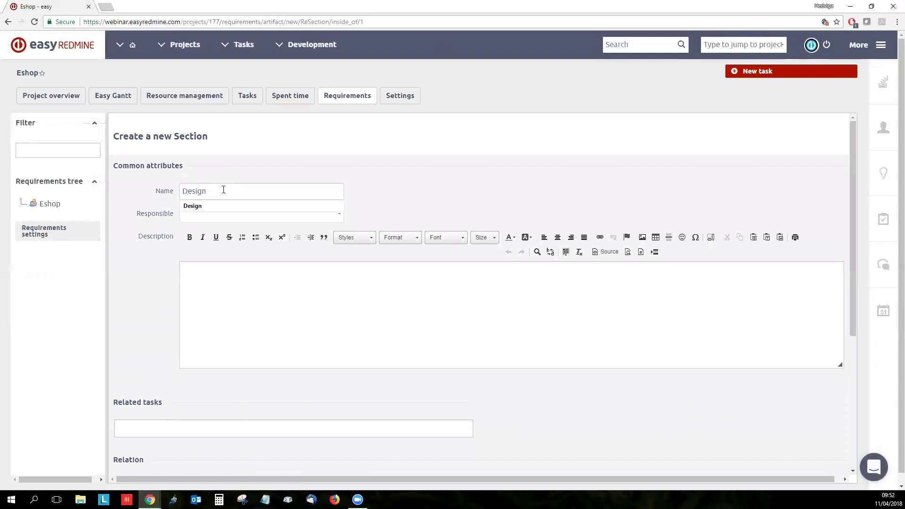
click(223, 206)
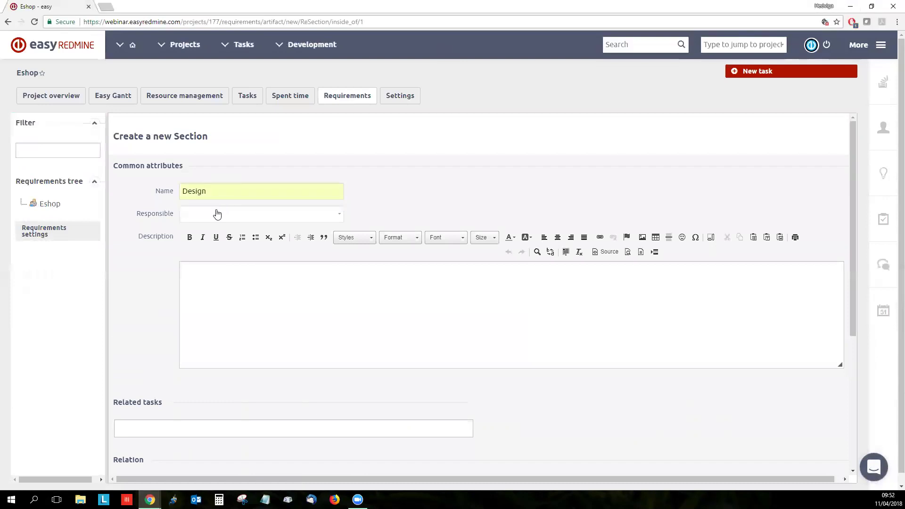
click(217, 214)
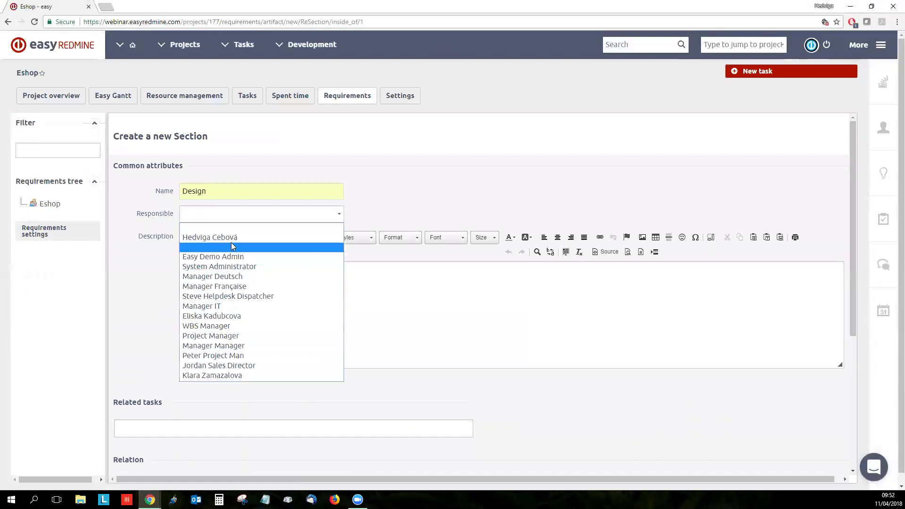
click(378, 188)
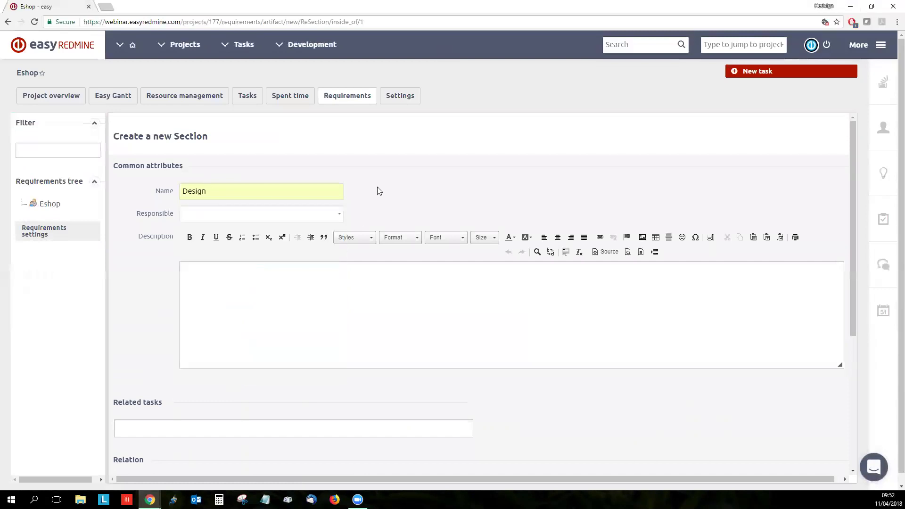
scroll(342, 222, down, 1)
click(332, 245)
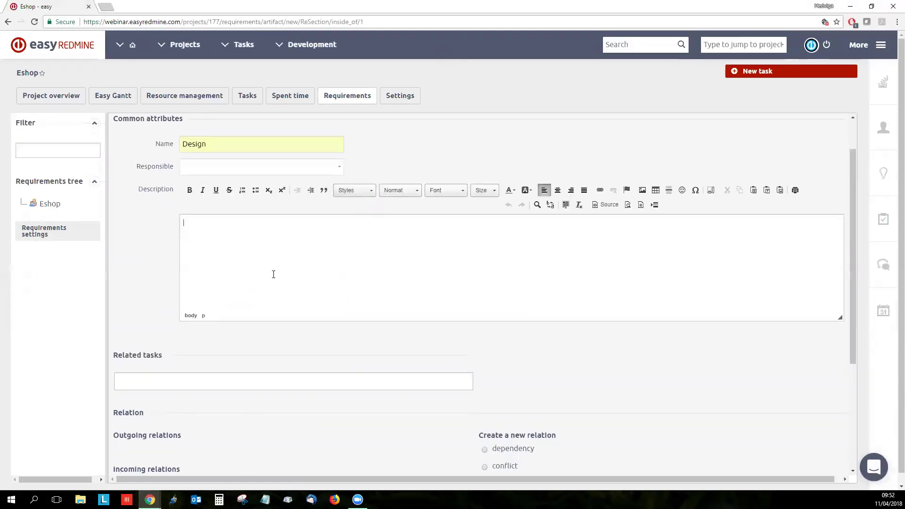
scroll(350, 276, down, 3)
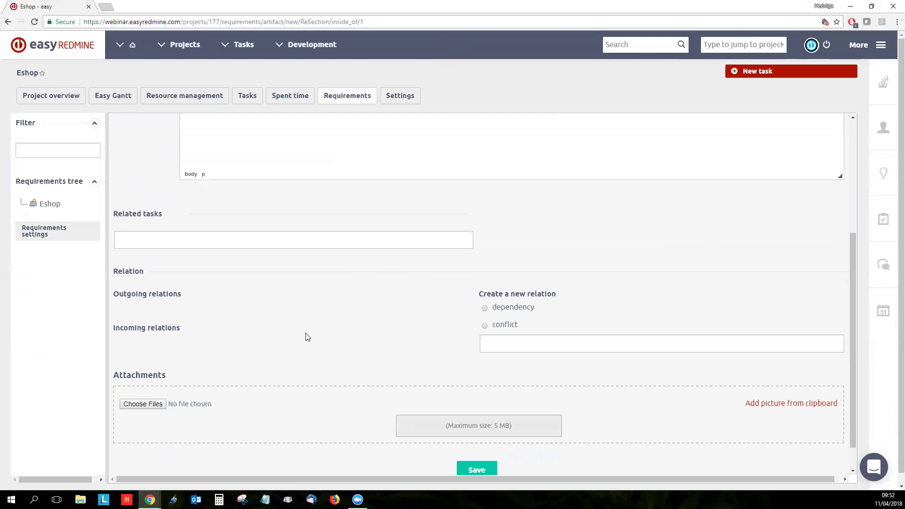
scroll(307, 335, down, 1)
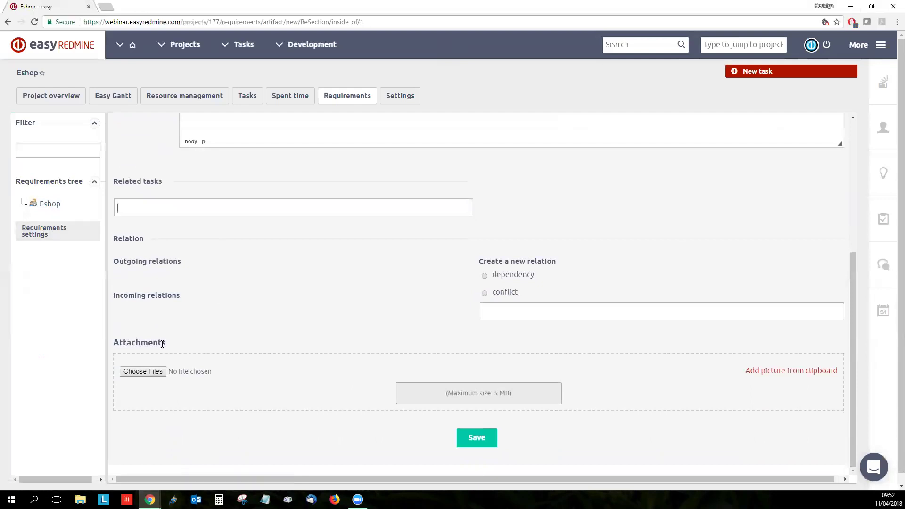
click(484, 437)
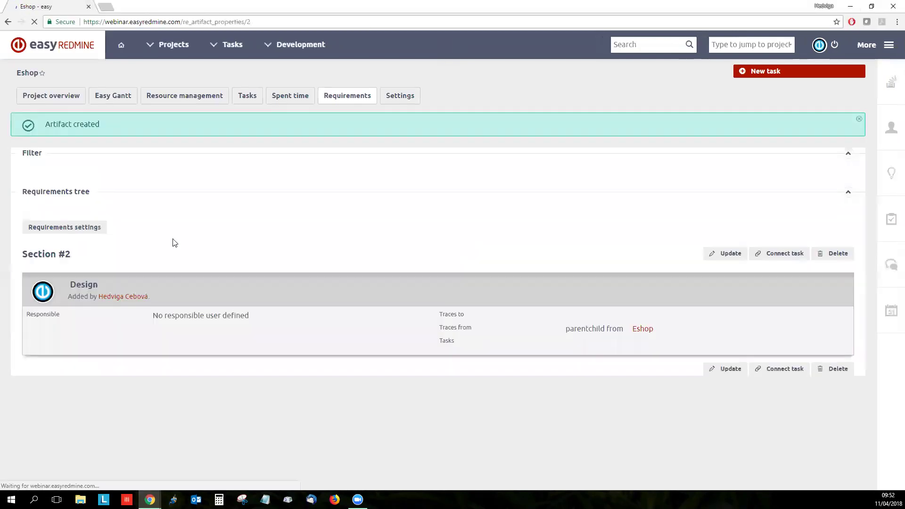
Create and save a Section artifact named Ctalogue under the Design section.
right_click(65, 251)
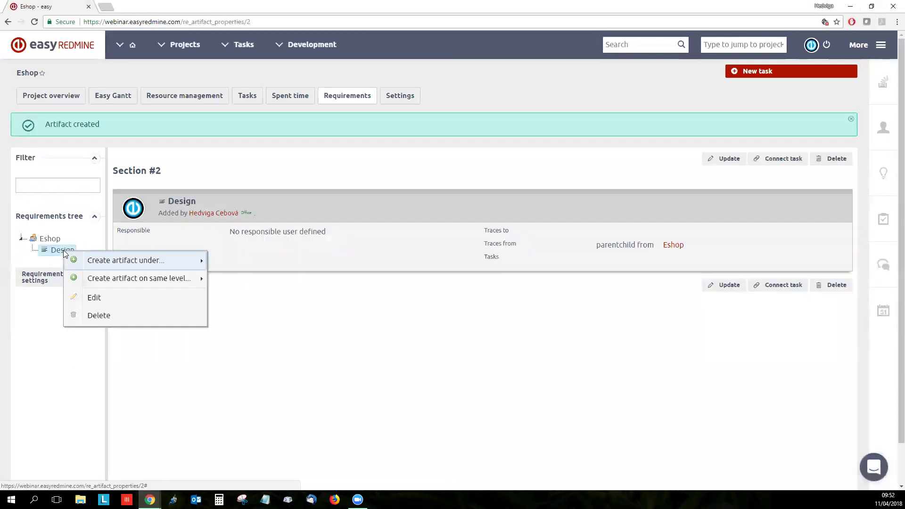
mouse_move(184, 260)
click(270, 260)
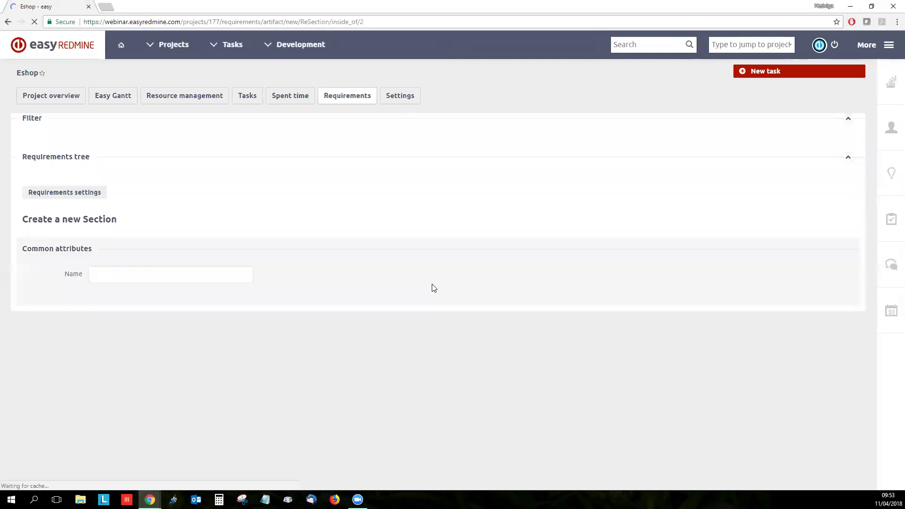
click(226, 191)
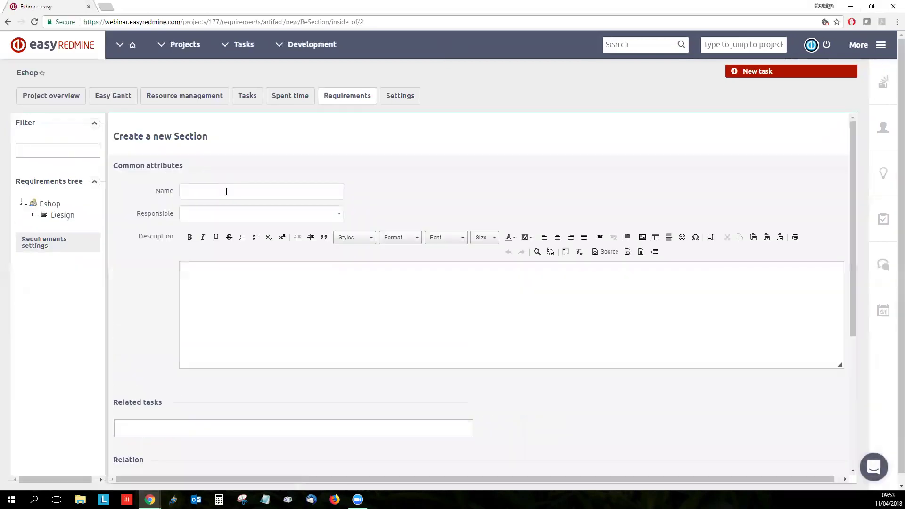
text(Ctalogue)
scroll(229, 319, down, 5)
click(477, 436)
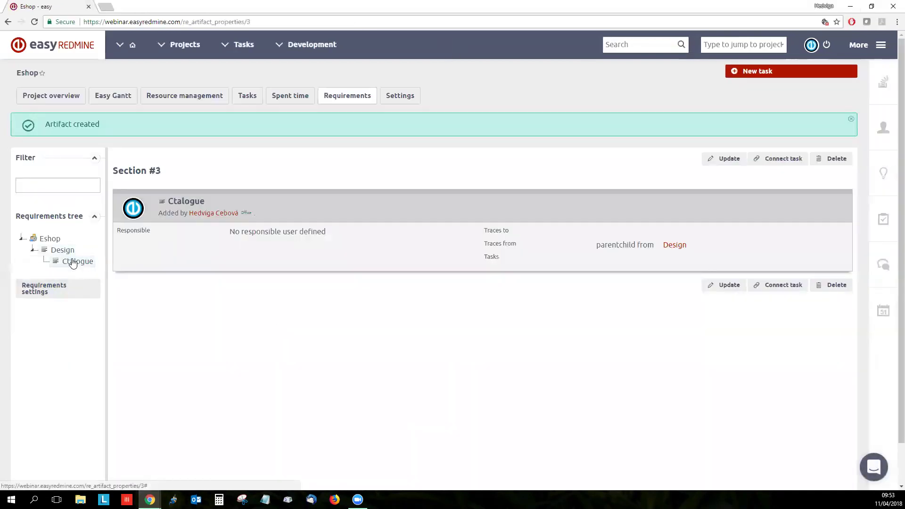
Restructure the requirements tree, placing Design and Ctalogue on the same level directly under Eshop with Design first.
drag(73, 264, 41, 244)
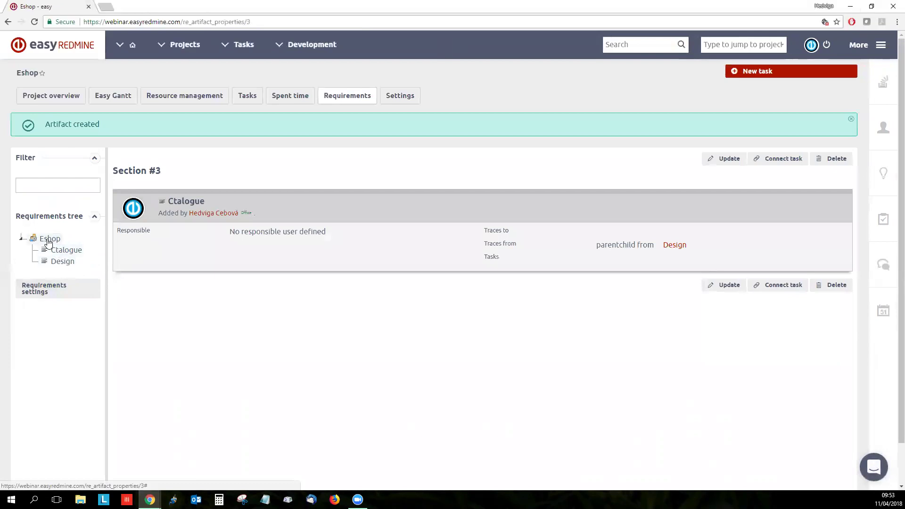
drag(59, 266, 60, 255)
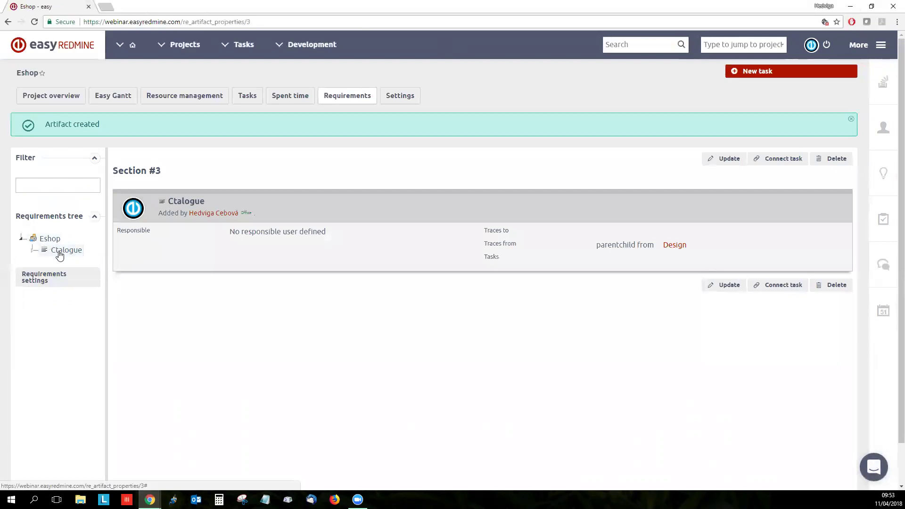
click(59, 255)
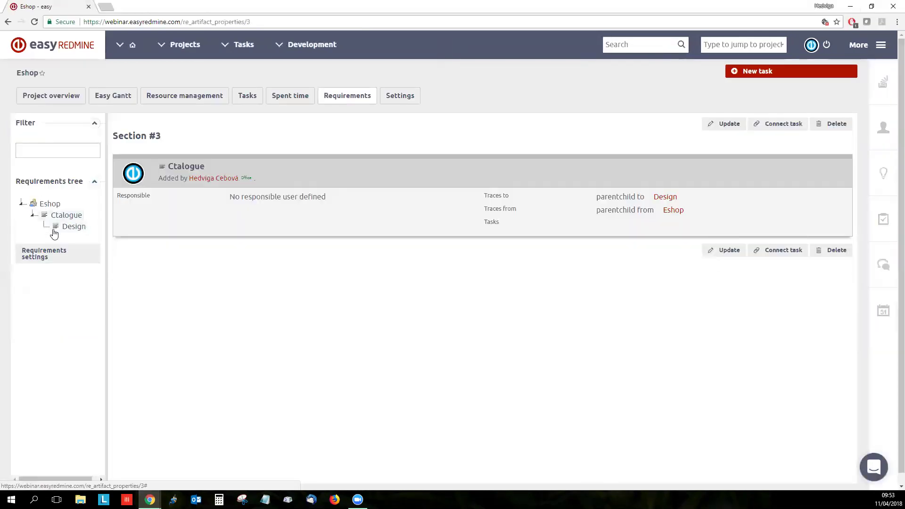
drag(54, 233, 45, 210)
Start a new Requirement artifact under the Ctalogue section and name it "List of items".
right_click(67, 227)
mouse_move(174, 239)
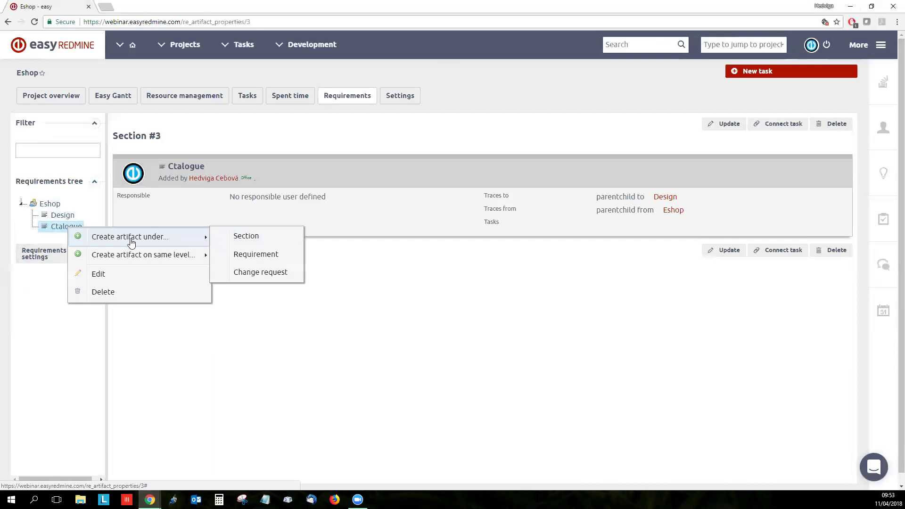
click(266, 256)
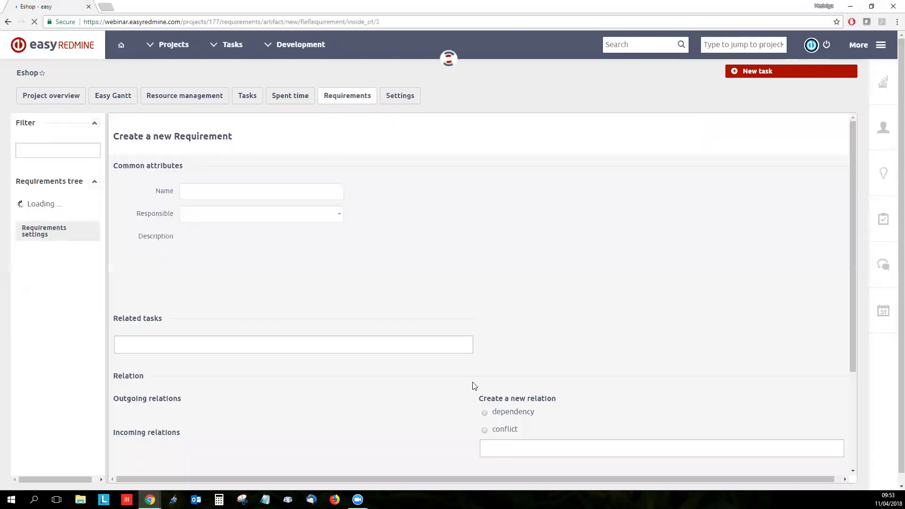
click(204, 190)
text(List o)
text(f items)
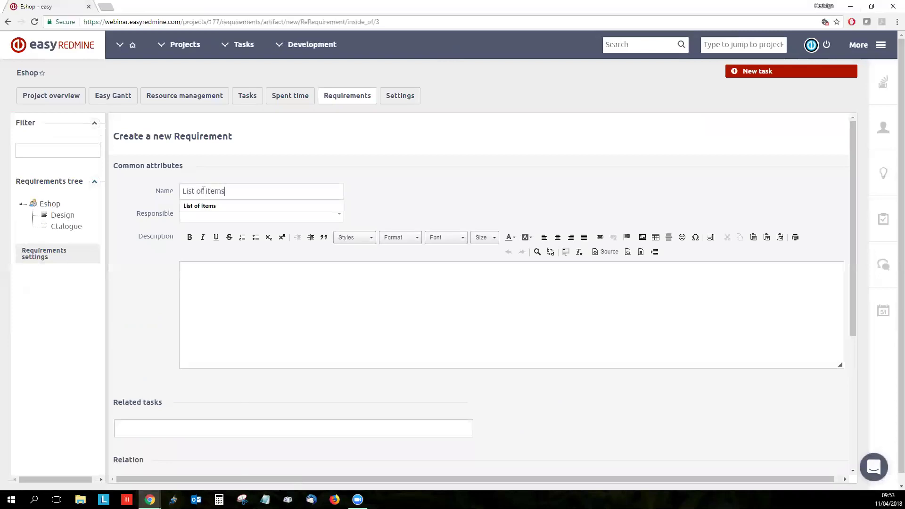
Describe the new requirement as "list of items in the attachment." and save it.
click(266, 296)
text(cre)
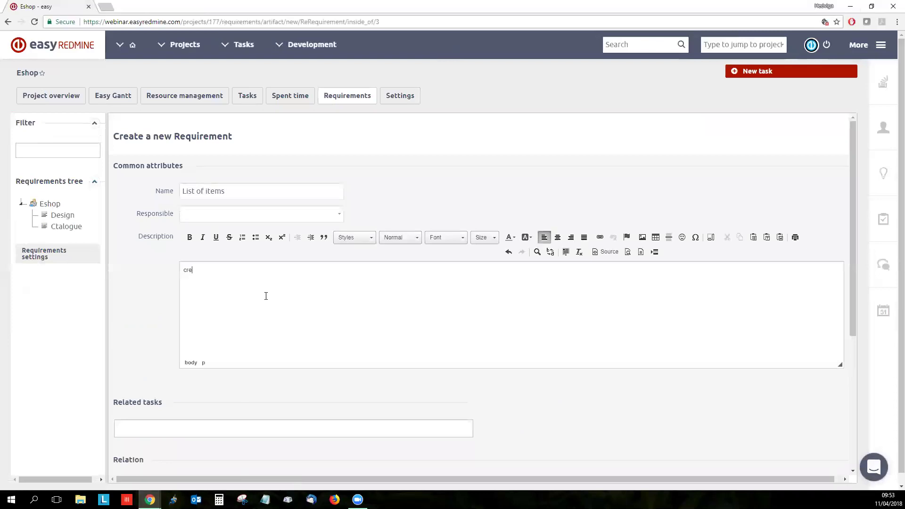
text(ate a)
key(BackSpace)
key(BackSpace)
key(BackSpace)
key(BackSpace)
key(BackSpace)
key(BackSpace)
text(list of items in the attachment.)
scroll(264, 293, down, 4)
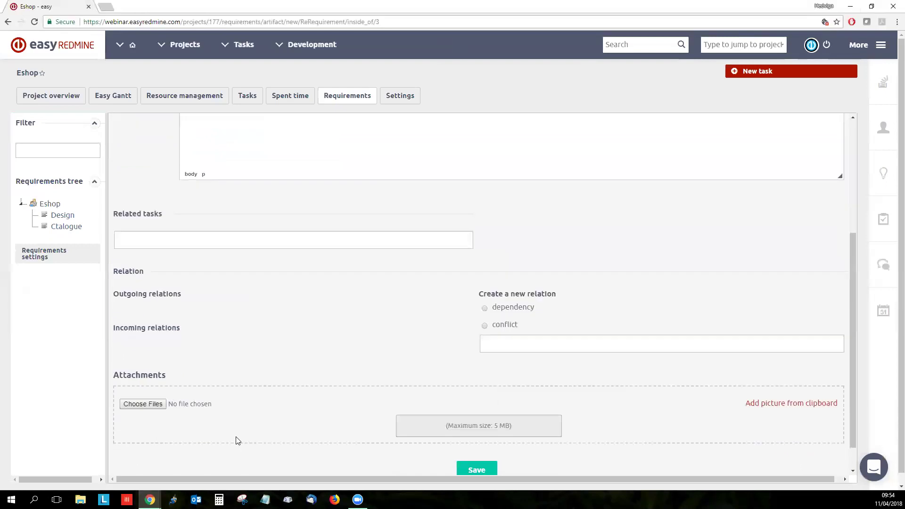
click(476, 469)
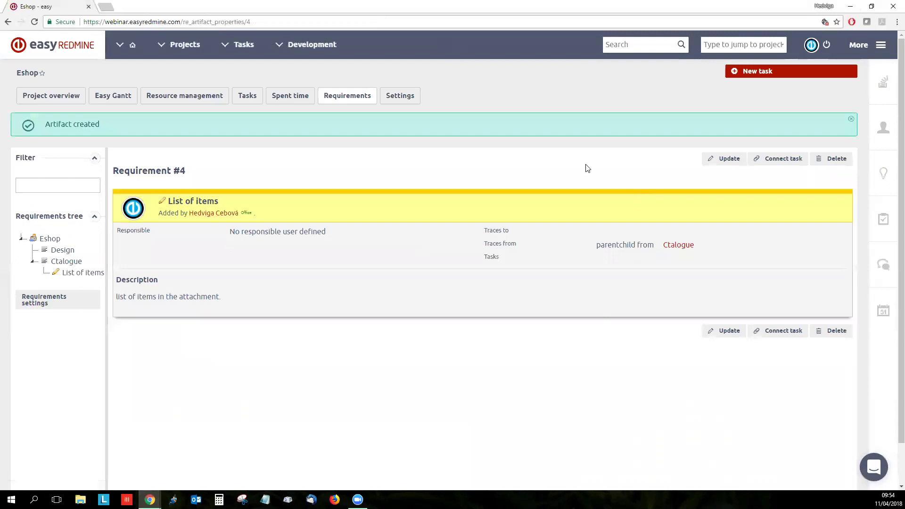
Start a connected task from the List of items requirement with the subject "create list of items".
click(781, 160)
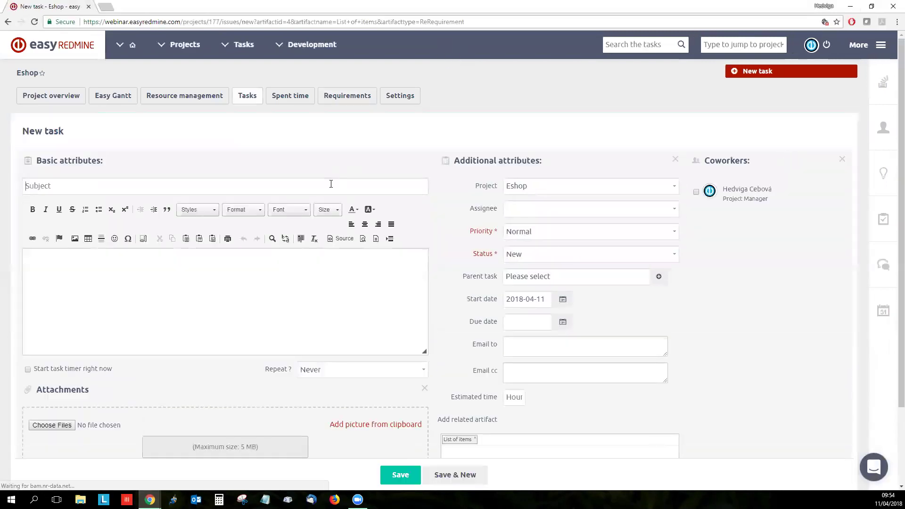
click(331, 184)
text(create li)
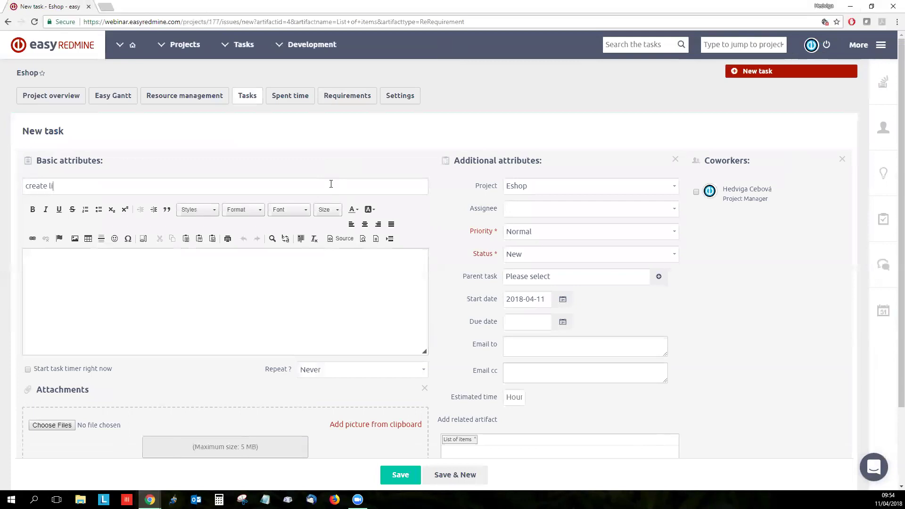
text(st of items)
Assign the new task to the project manager listed under coworkers, set its due date to 2018-04-18 and save it.
click(554, 213)
click(554, 251)
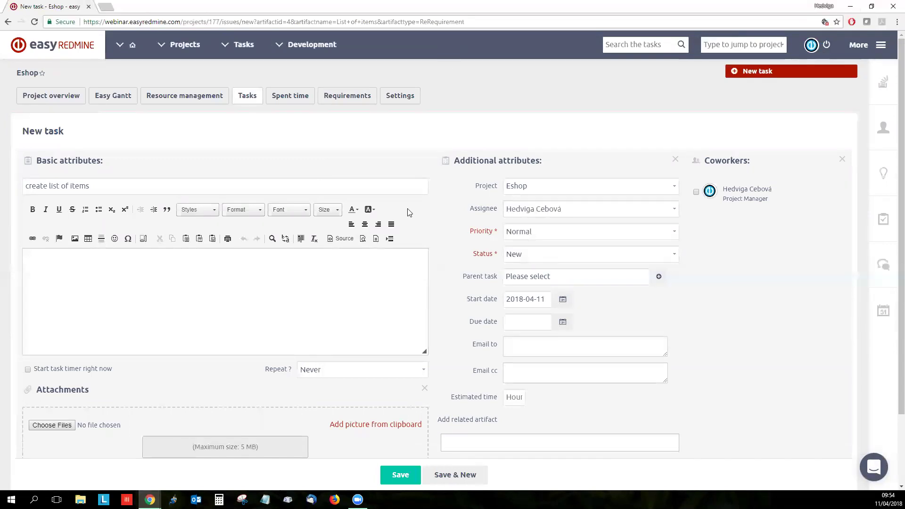
click(563, 322)
click(573, 404)
scroll(377, 399, down, 2)
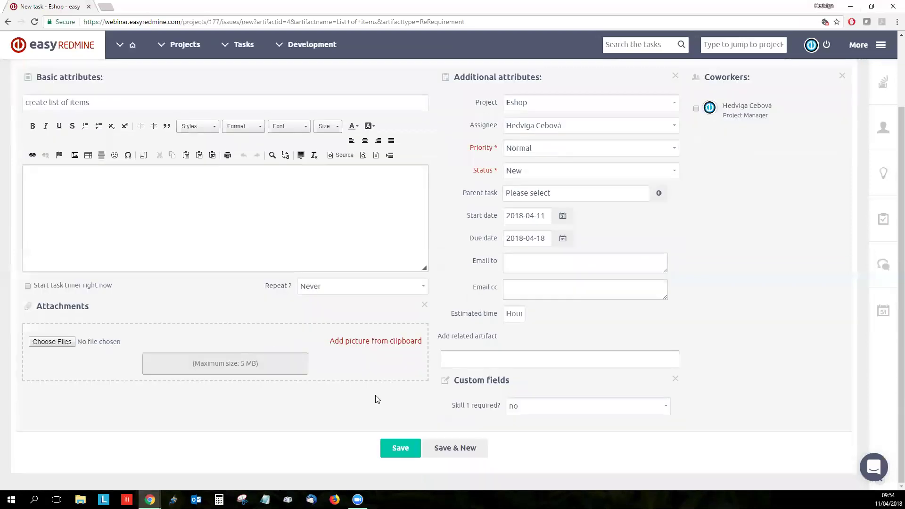
click(399, 447)
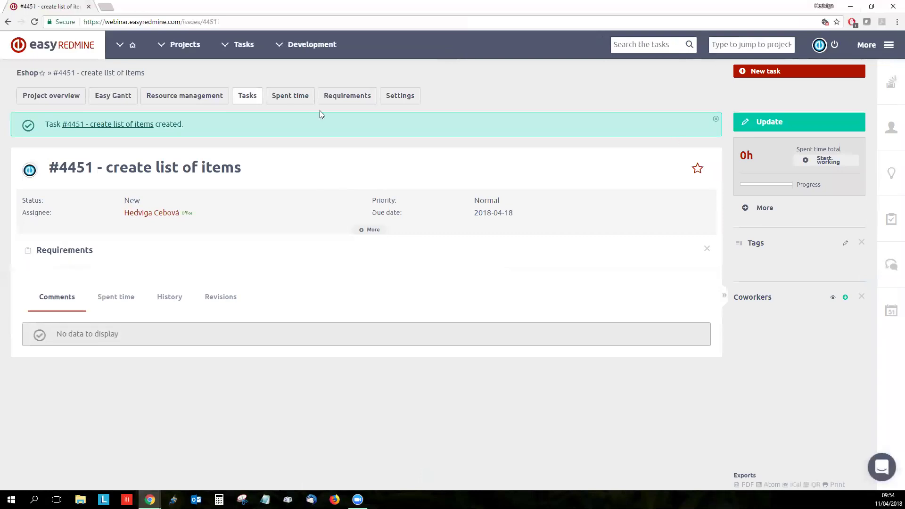
Update the List of items requirement in the Eshop requirements tree, adding "create list of items" as a related task, and save.
click(335, 98)
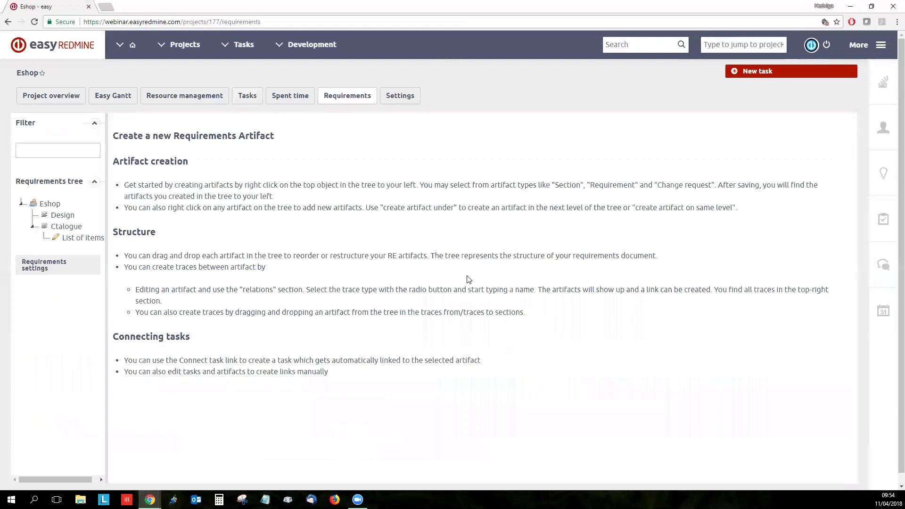
click(91, 245)
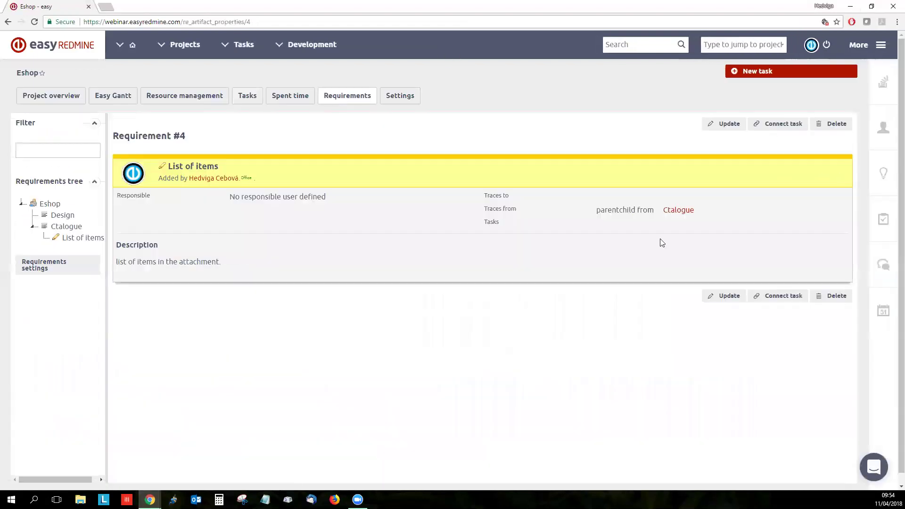
click(722, 125)
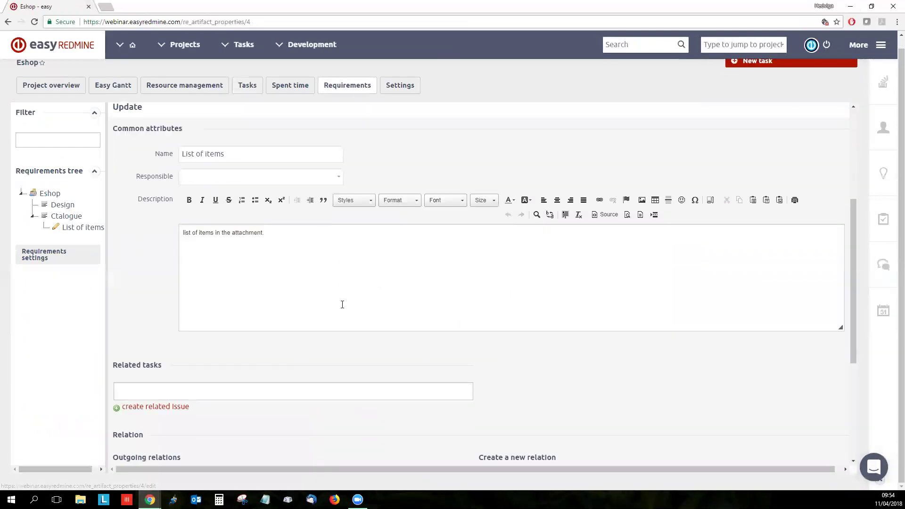
scroll(206, 361, down, 1)
click(205, 344)
text(cr)
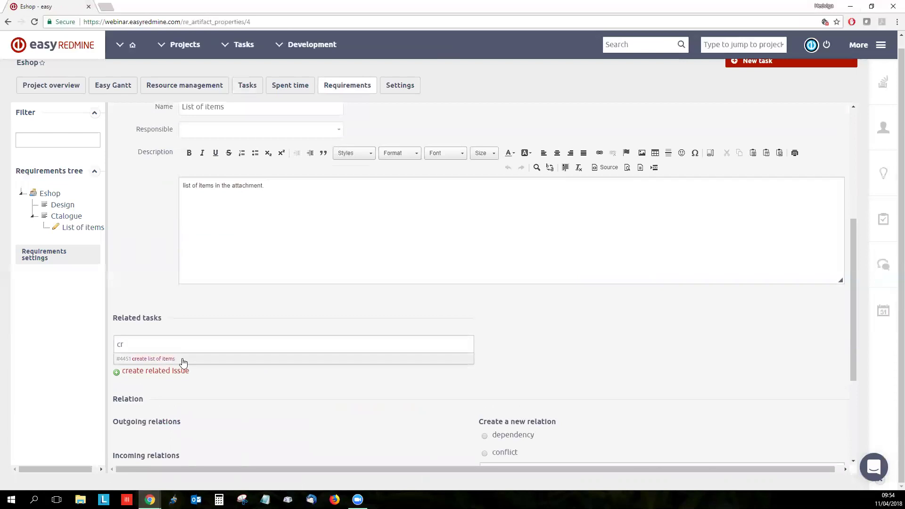
click(182, 361)
scroll(261, 393, down, 4)
key(Return)
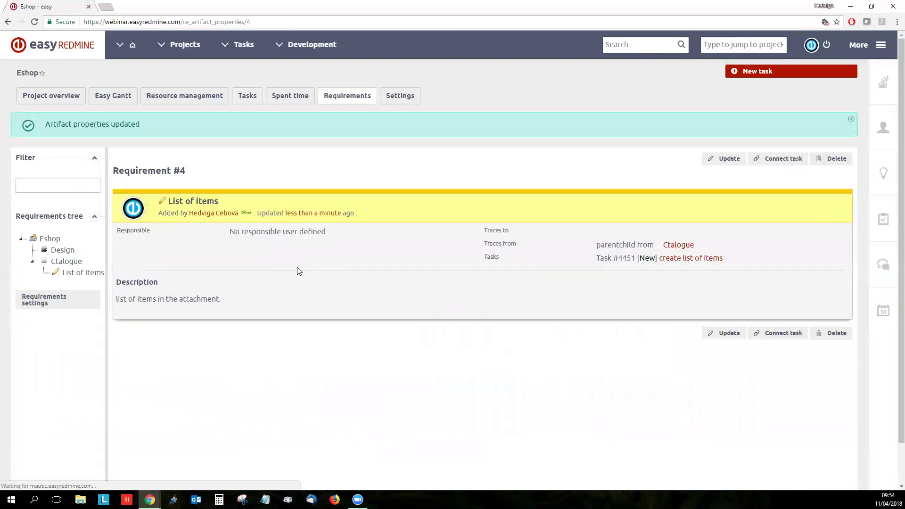
Examine the linked requirement and the related artifact field in the "create list of items" task, and return to the project's requirements.
click(711, 260)
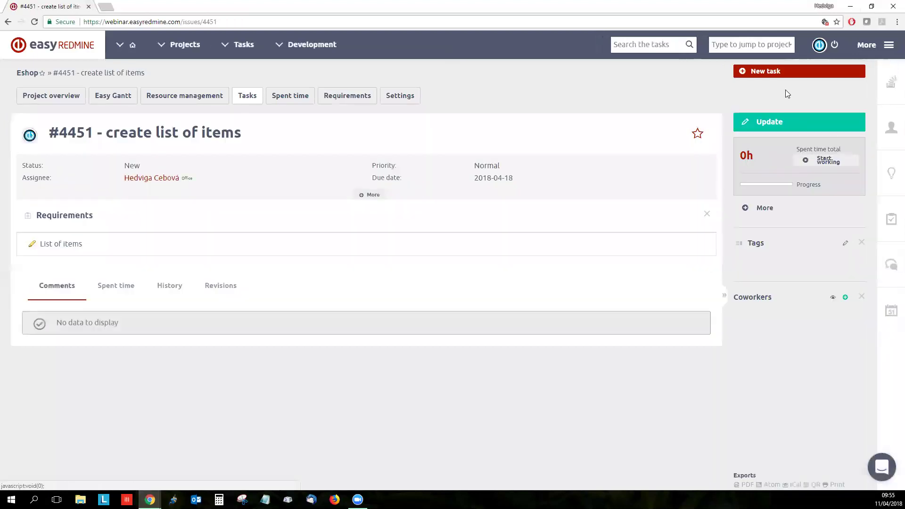
click(760, 125)
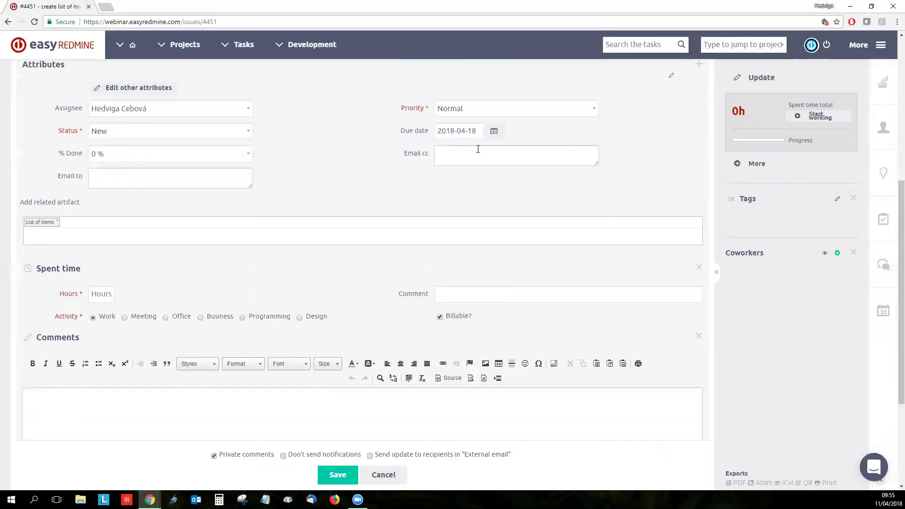
click(80, 223)
scroll(100, 236, up, 6)
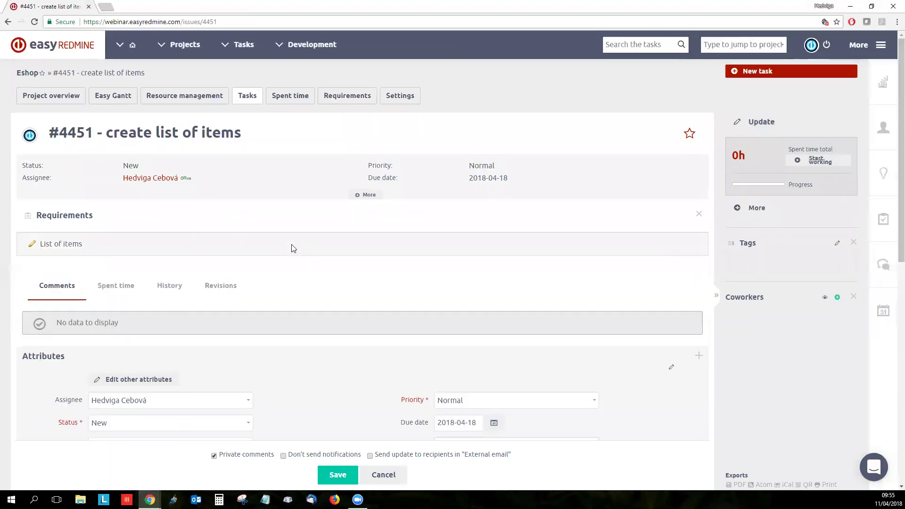
click(353, 95)
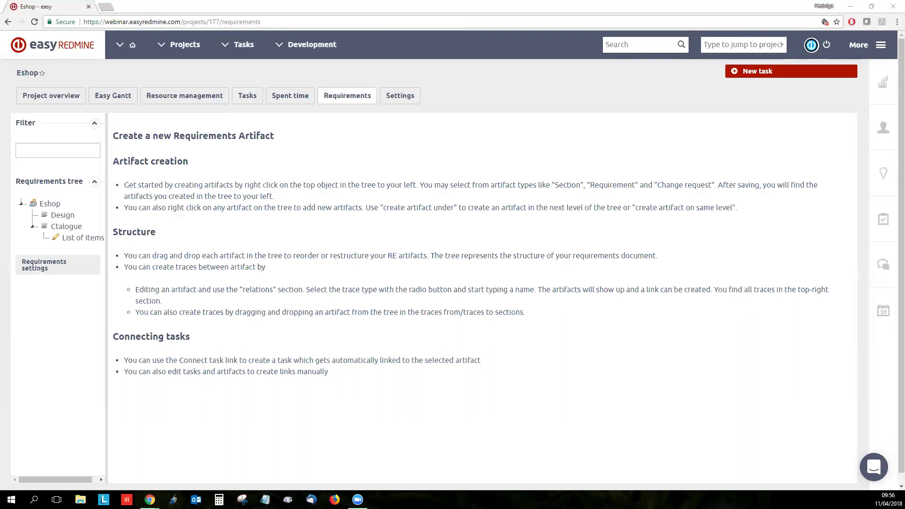
Return to the home page and review its What's new and ER 2018 1.1 modules.
click(47, 52)
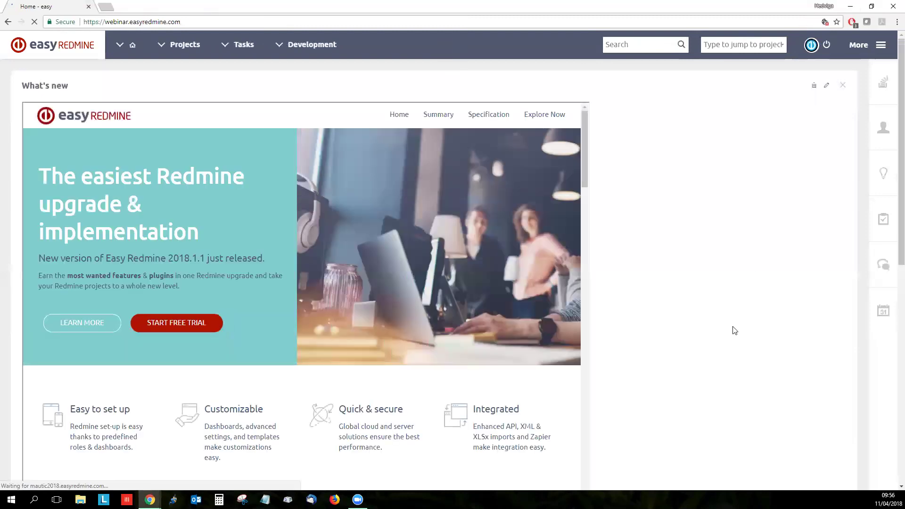
scroll(735, 330, down, 7)
scroll(735, 330, down, 3)
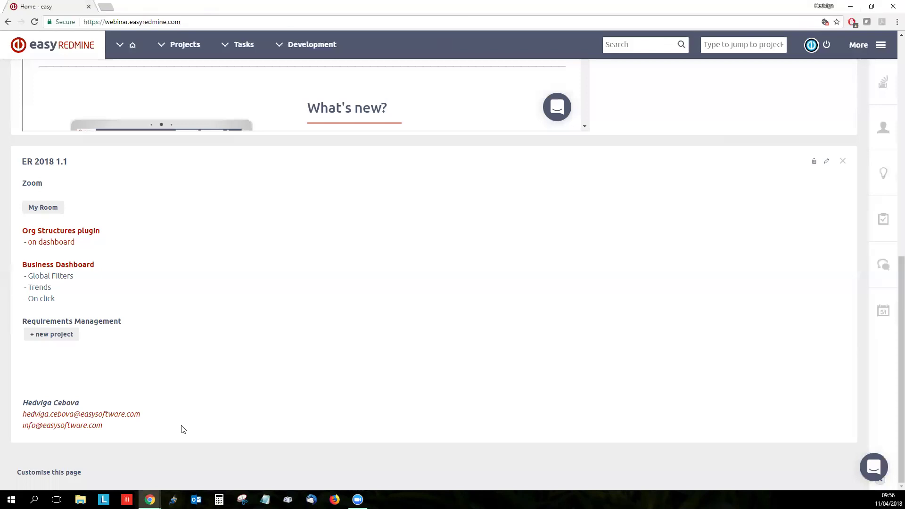
scroll(515, 395, up, 1)
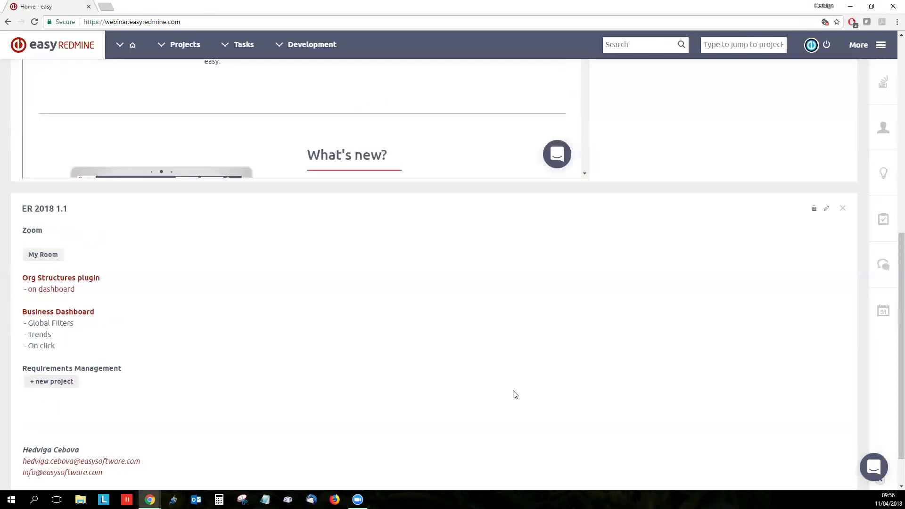
scroll(516, 394, up, 9)
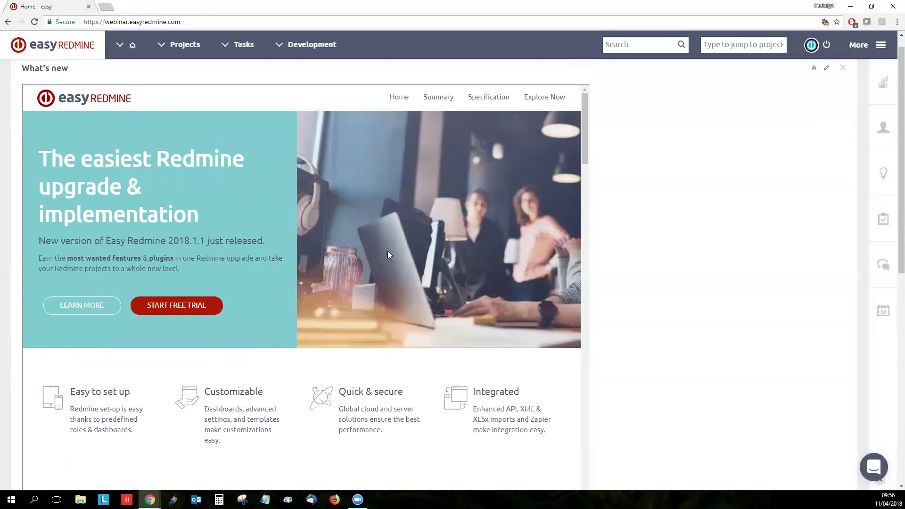
scroll(388, 251, up, 1)
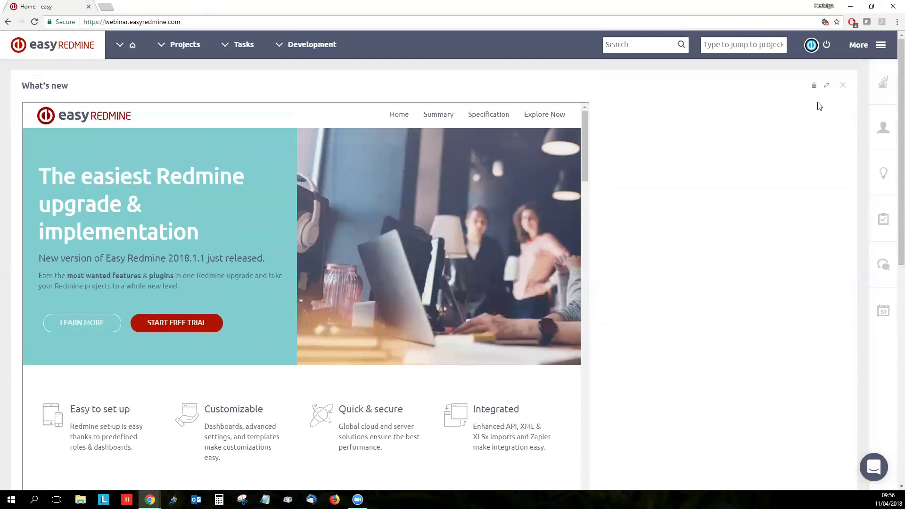
Inspect the heading, source, width and height settings of the What's new IFrame module, and close them without saving.
click(827, 87)
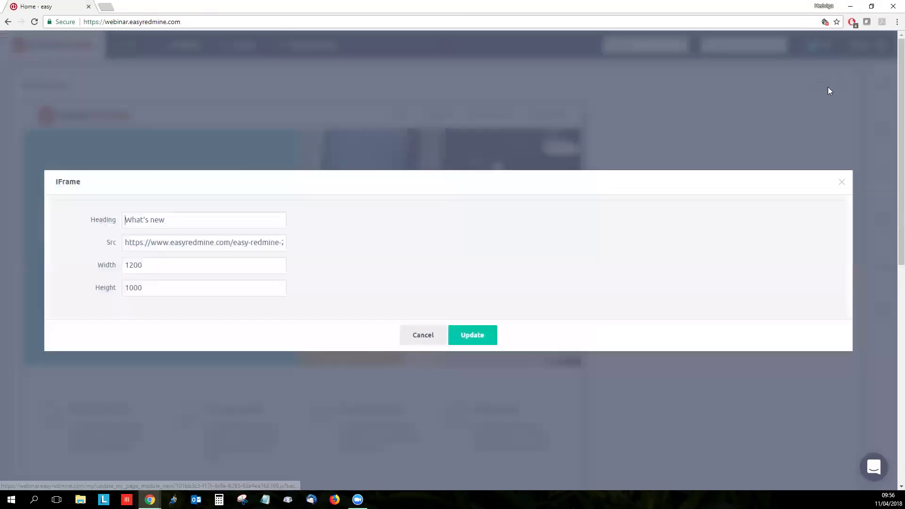
drag(193, 215, 105, 220)
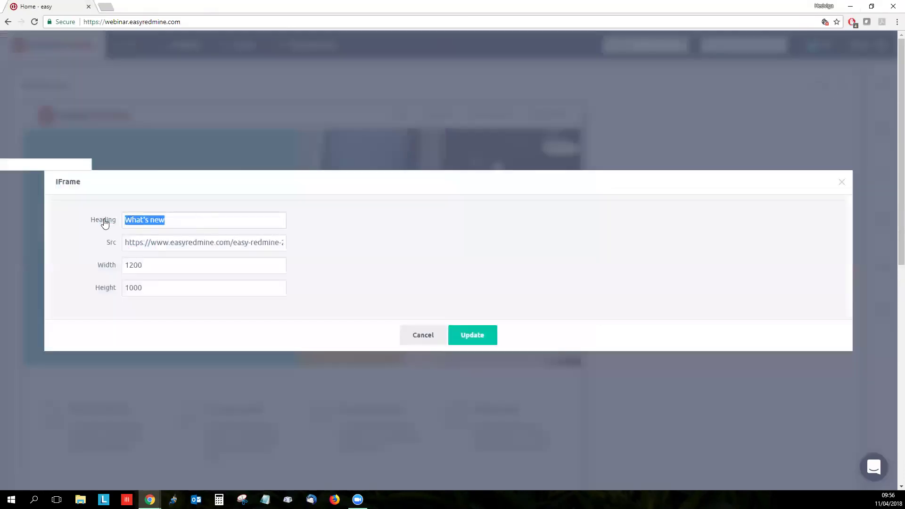
drag(226, 242, 354, 250)
click(355, 251)
click(87, 272)
click(77, 291)
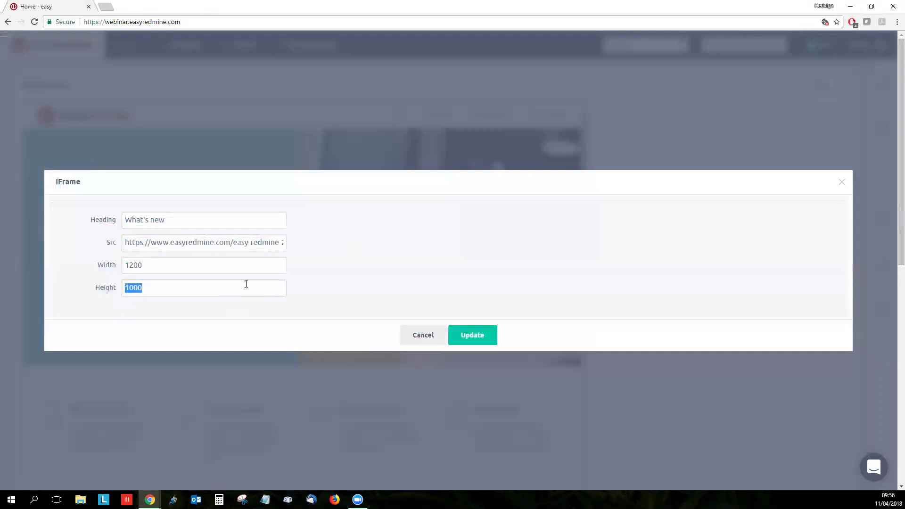
click(418, 336)
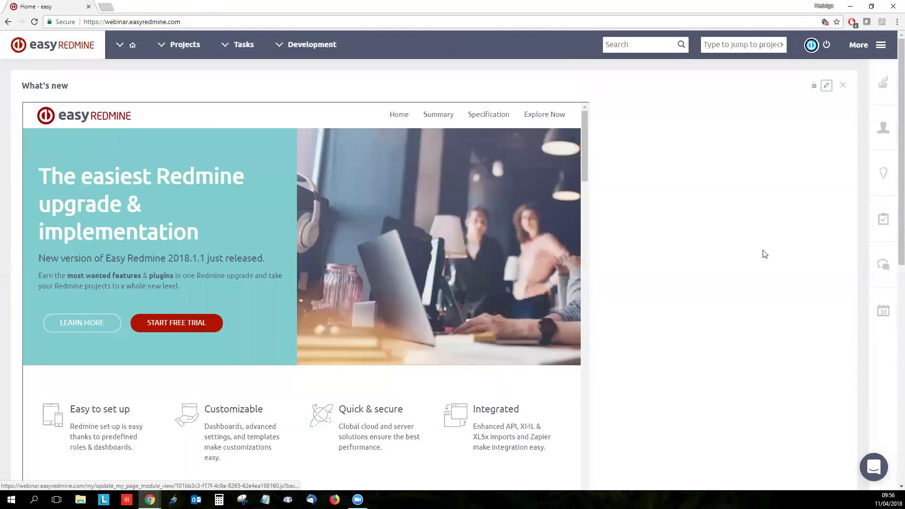
Examine the lists of new features and new plugins on the web page embedded in the What's new module.
scroll(275, 280, down, 6)
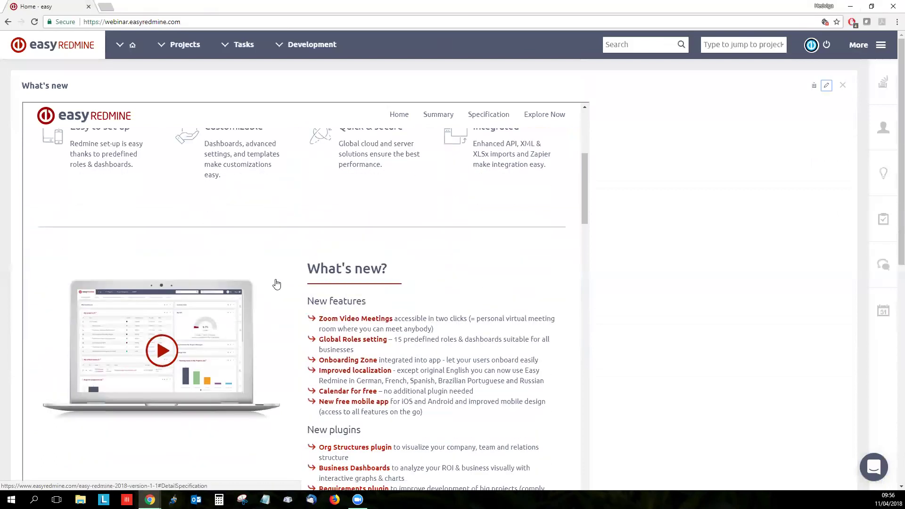
scroll(276, 283, down, 1)
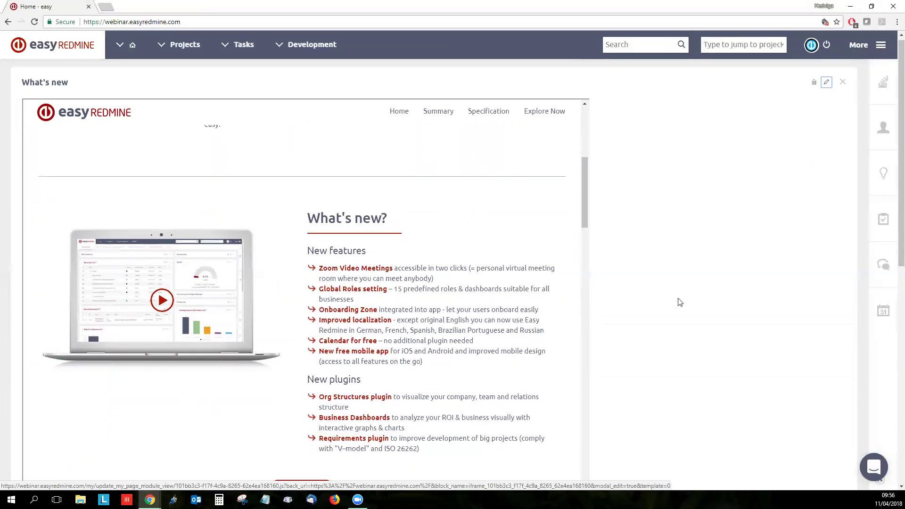
scroll(680, 302, down, 7)
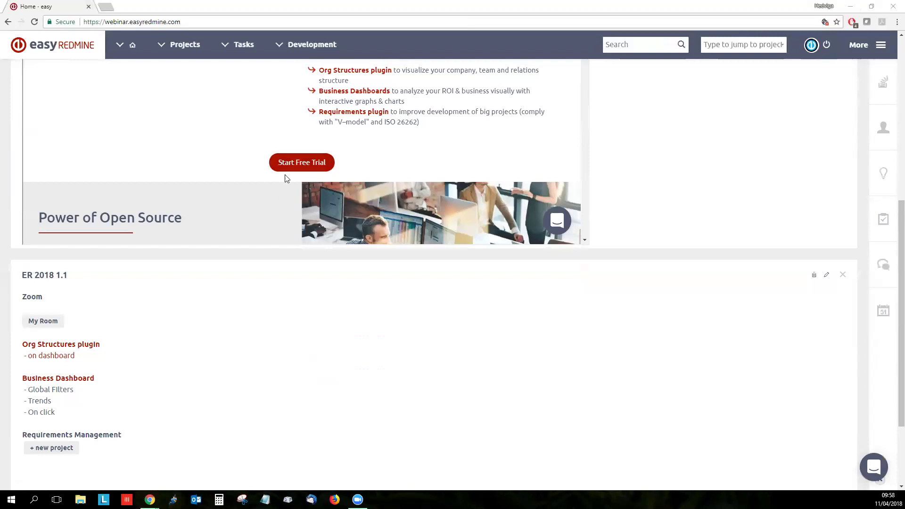
scroll(698, 262, up, 7)
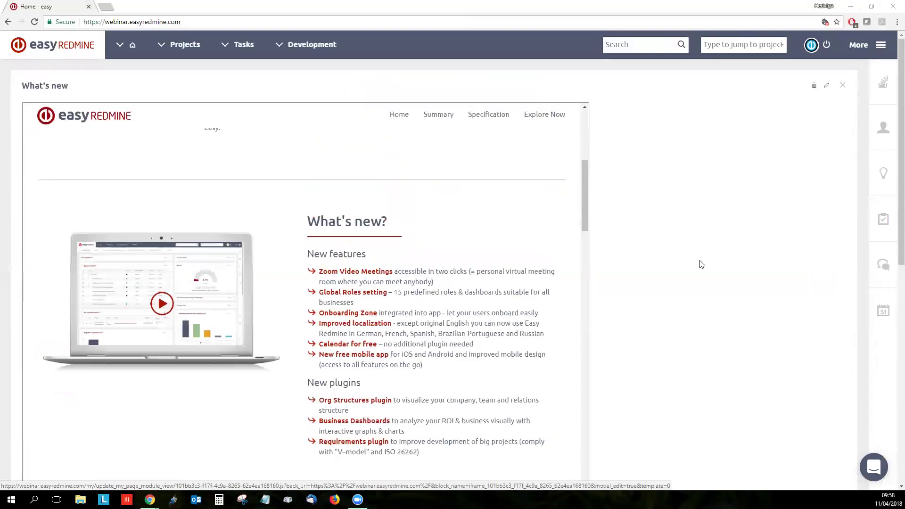
scroll(700, 264, down, 2)
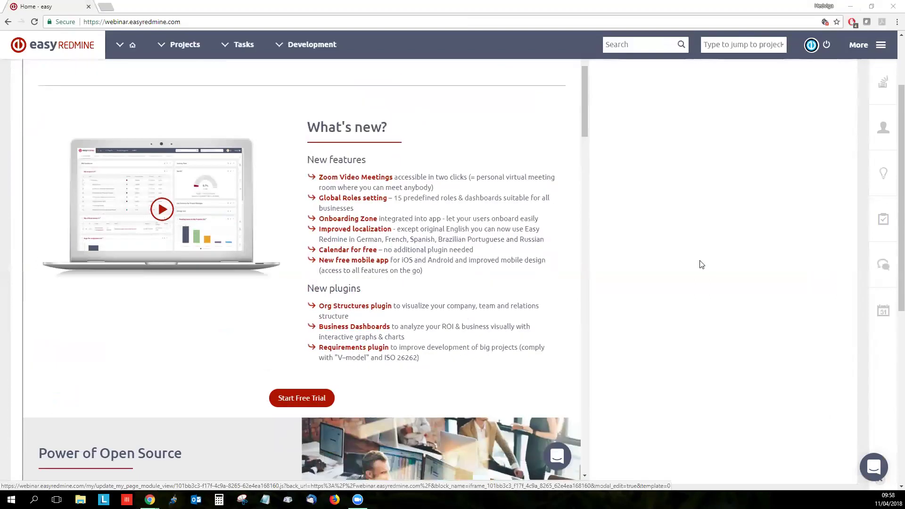